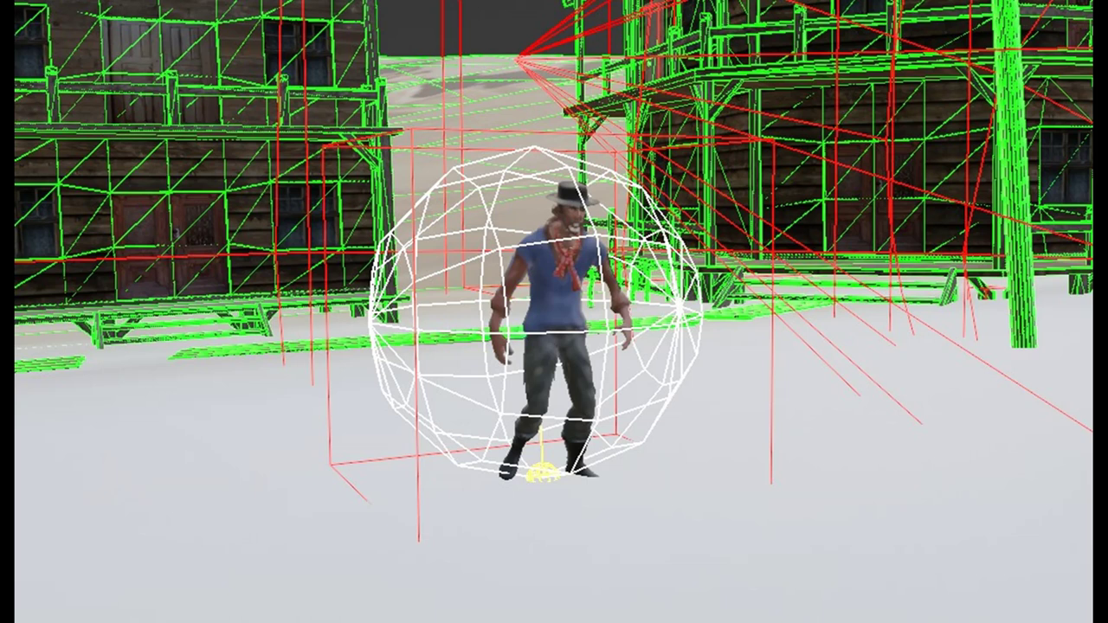
Exit the physics-visualization game test to see Cube.007's Delay, And, Motion and Track-to bricks
key("Escape")
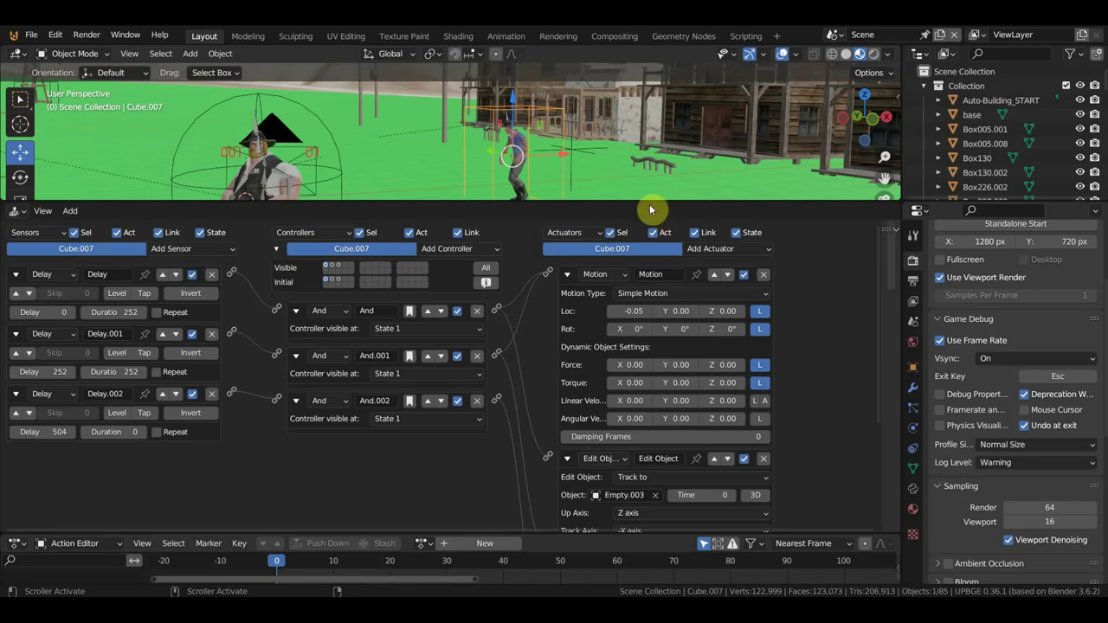
Make the 3D view taller and orbit to centre the cowboy
left_click_drag(648, 200, 654, 356)
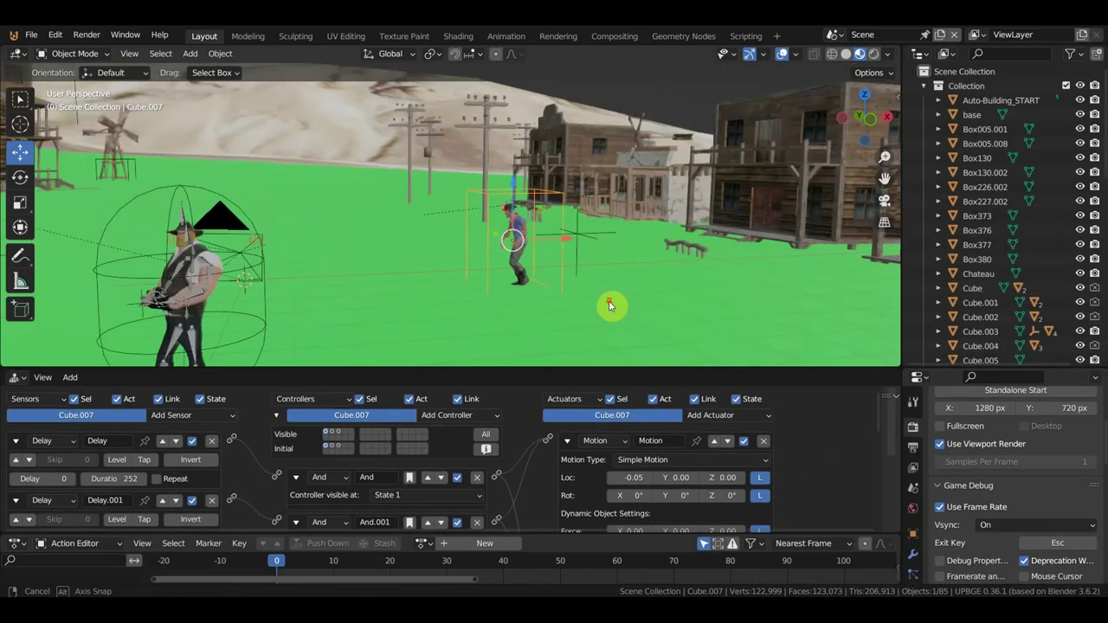
middle_click_drag(653, 356, 638, 307)
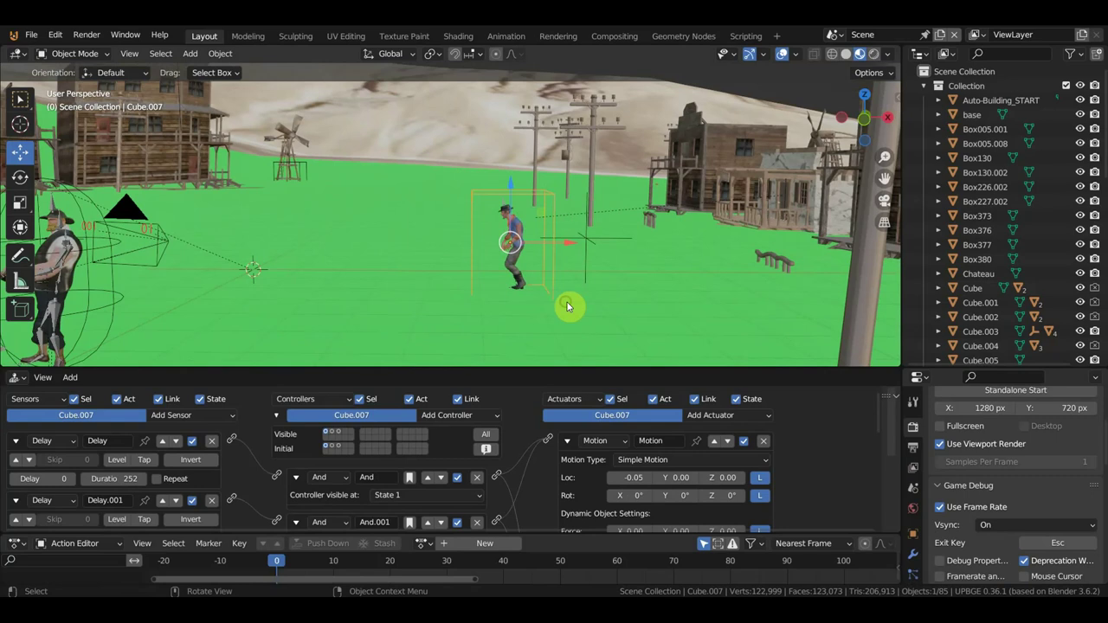
middle_click_drag(569, 305, 684, 280)
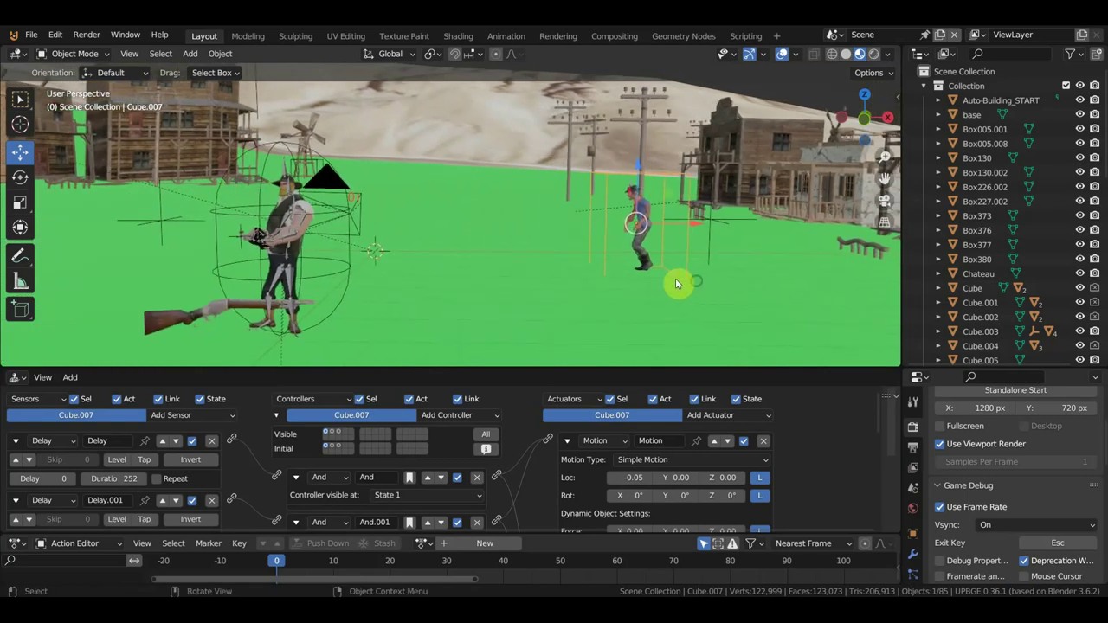
Select Empty.003, then Cube.007, and finally player Cube.003 to show its logic bricks
left_click(152, 223)
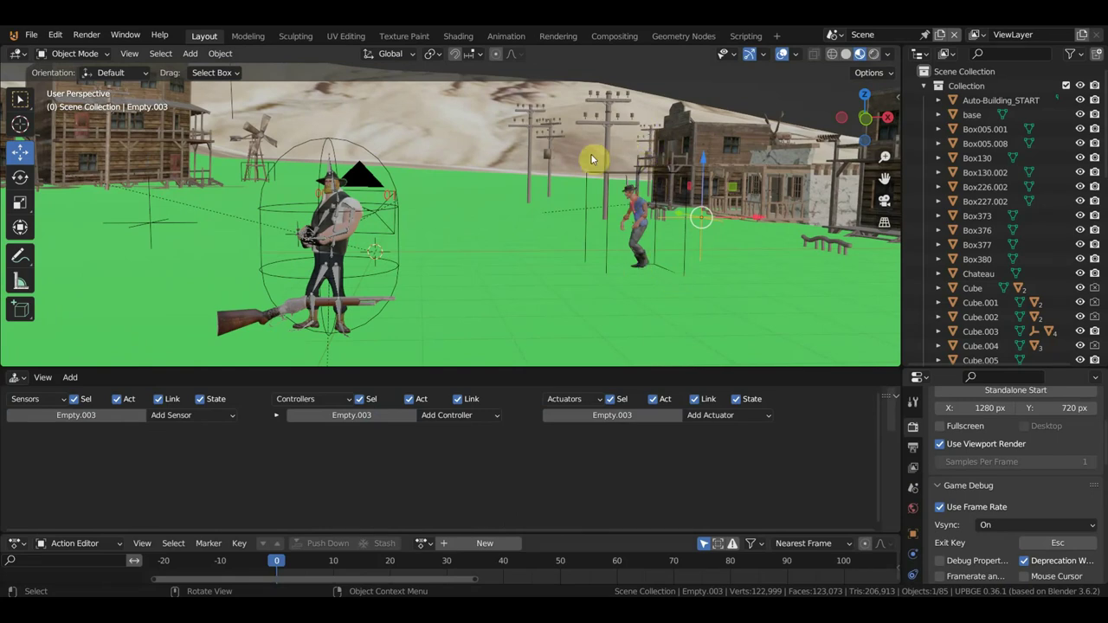
left_click(619, 196)
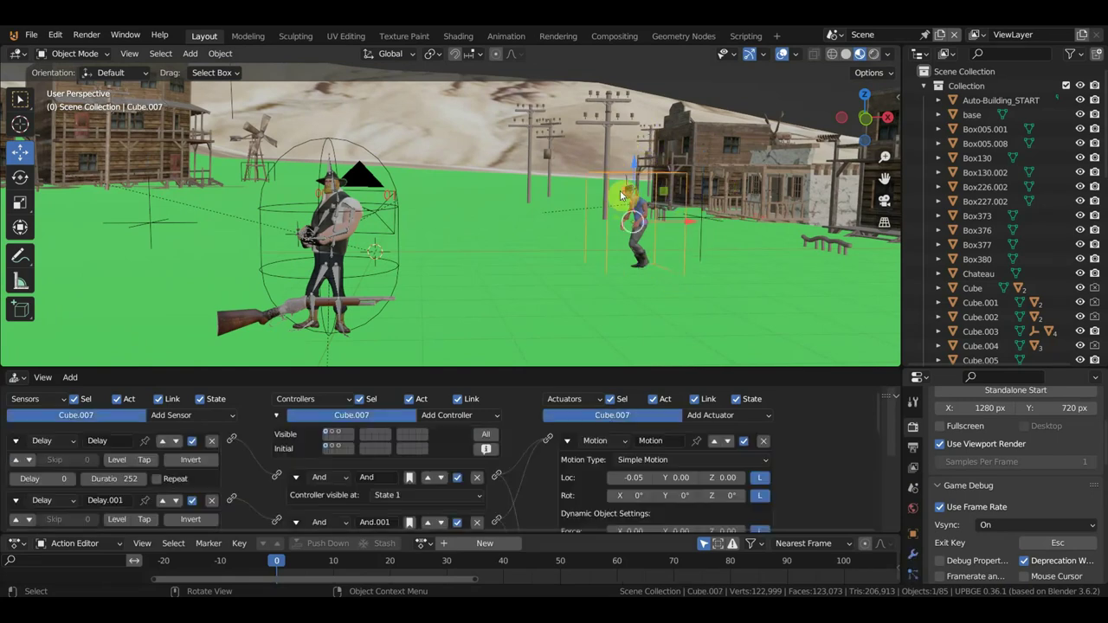
left_click(362, 147)
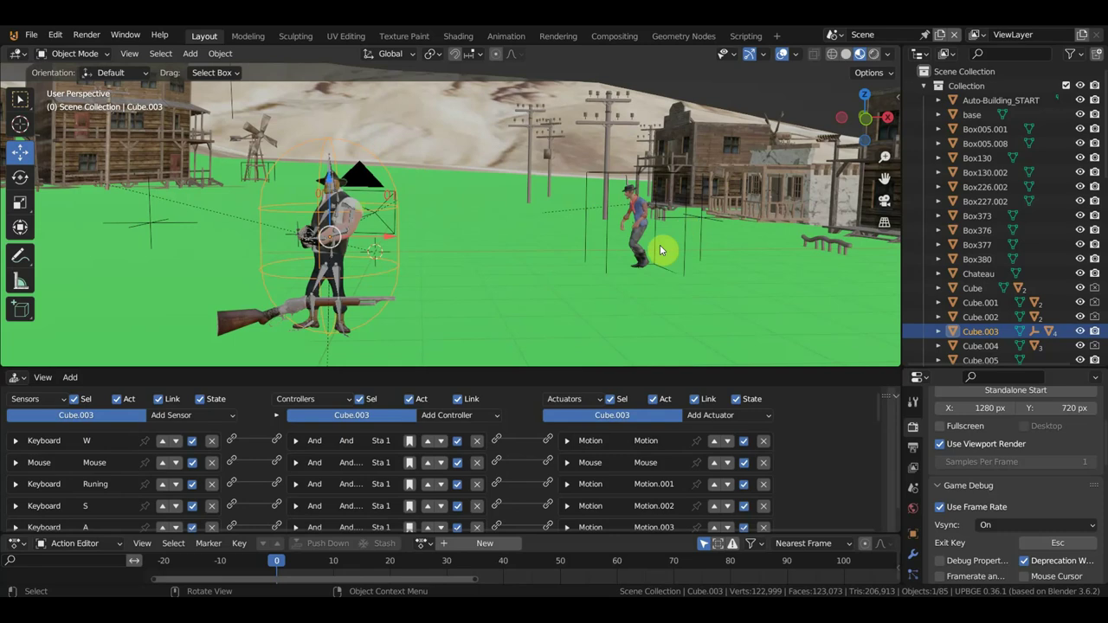
key("shift+a")
Add a Plain Axes empty and move it sideways and up above enemy Cube.007
mouse_move(618, 394)
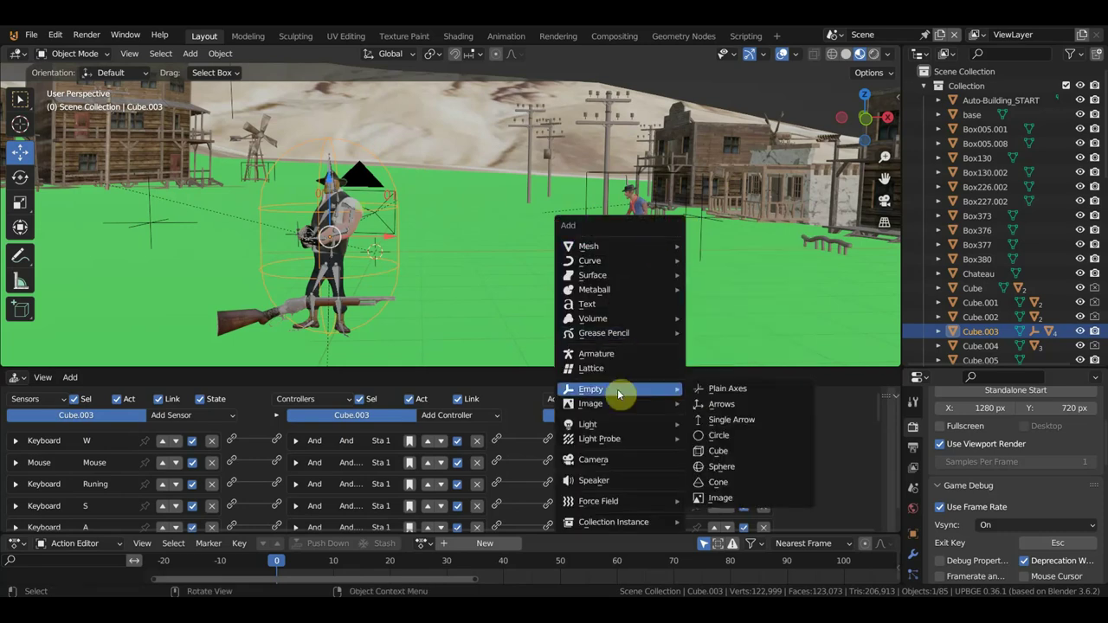
left_click(727, 389)
mouse_move(426, 254)
left_mouse_down()
mouse_move(678, 256)
mouse_move(630, 249)
left_mouse_up()
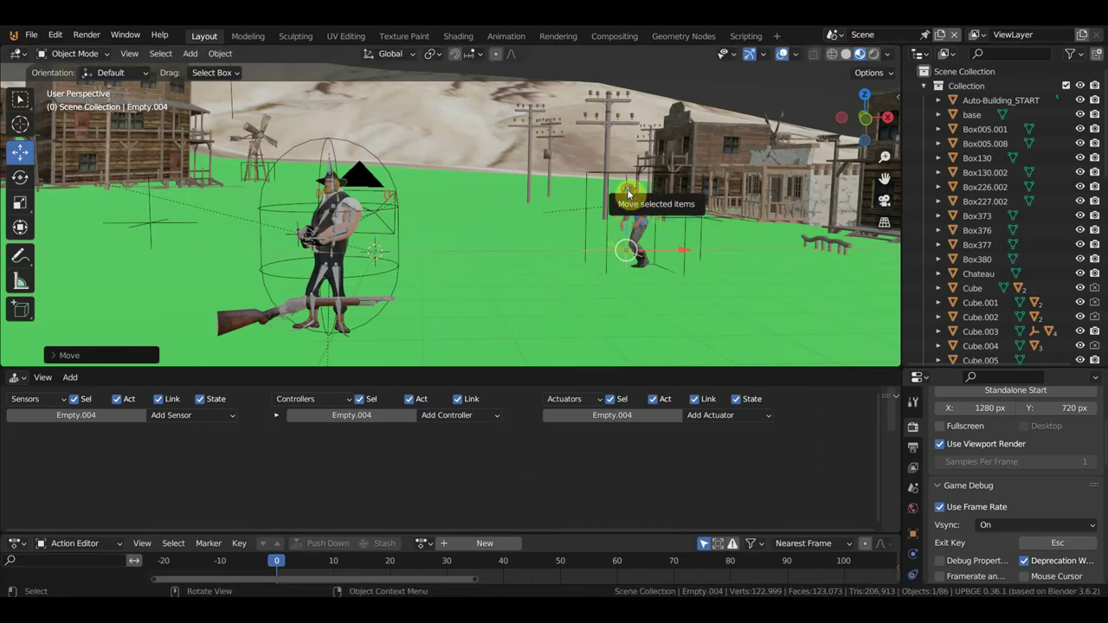
left_click_drag(631, 193, 638, 94)
middle_click_drag(638, 94, 632, 187)
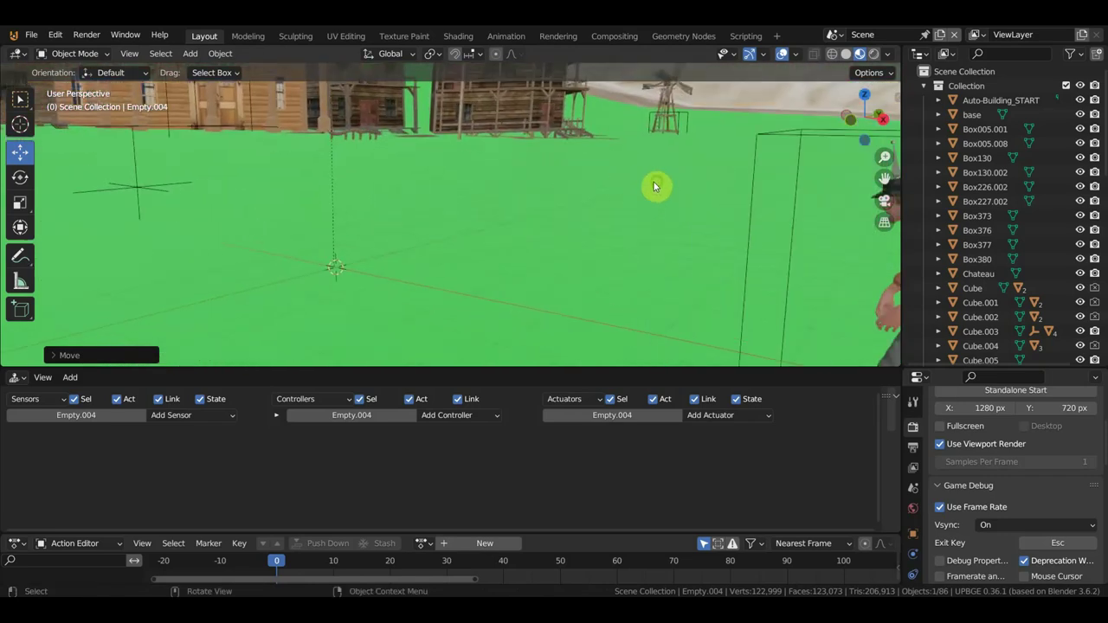
mouse_move(632, 186)
middle_mouse_down()
mouse_move(693, 197)
mouse_move(474, 253)
mouse_move(558, 251)
middle_mouse_up()
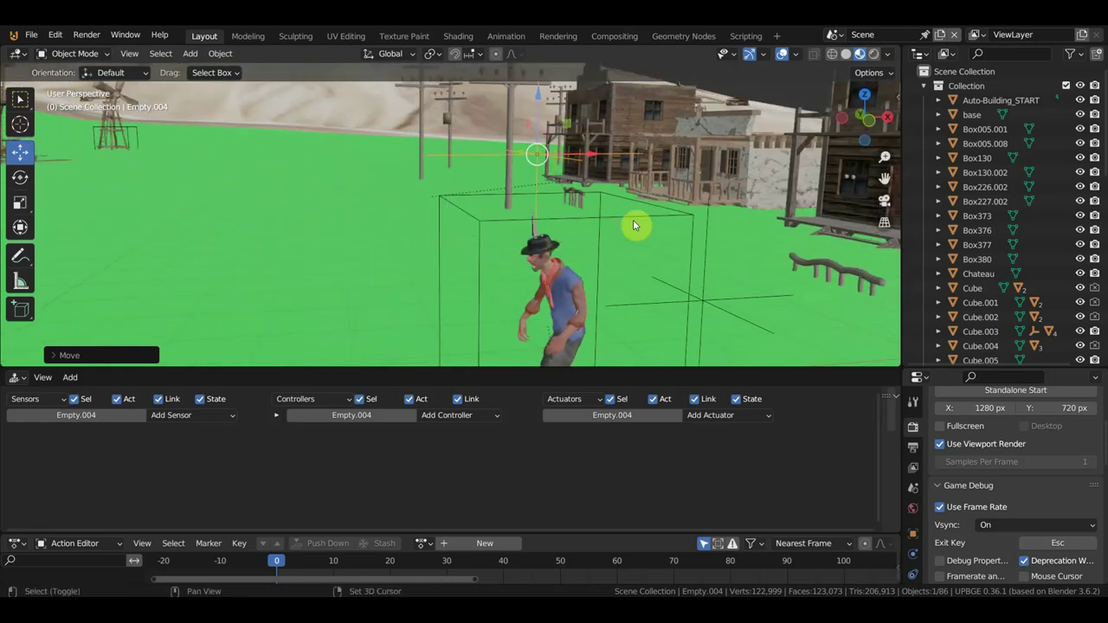
Parent Empty.004 to Cube.007 with Ctrl+P > Object, then reselect Empty.004
left_click(634, 215)
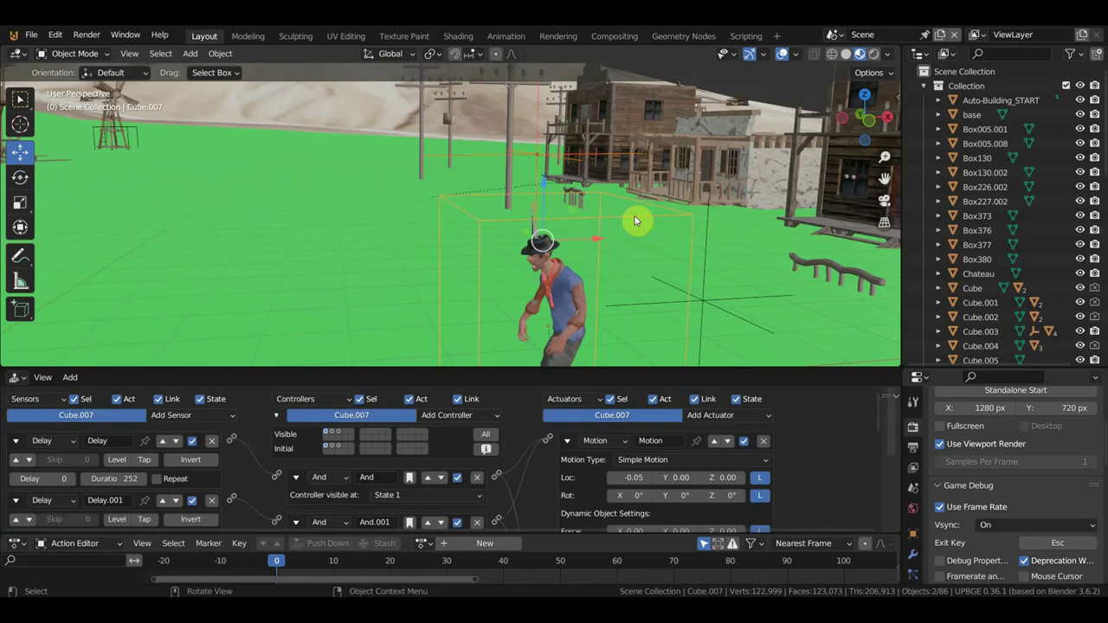
middle_click_drag(561, 219, 575, 197)
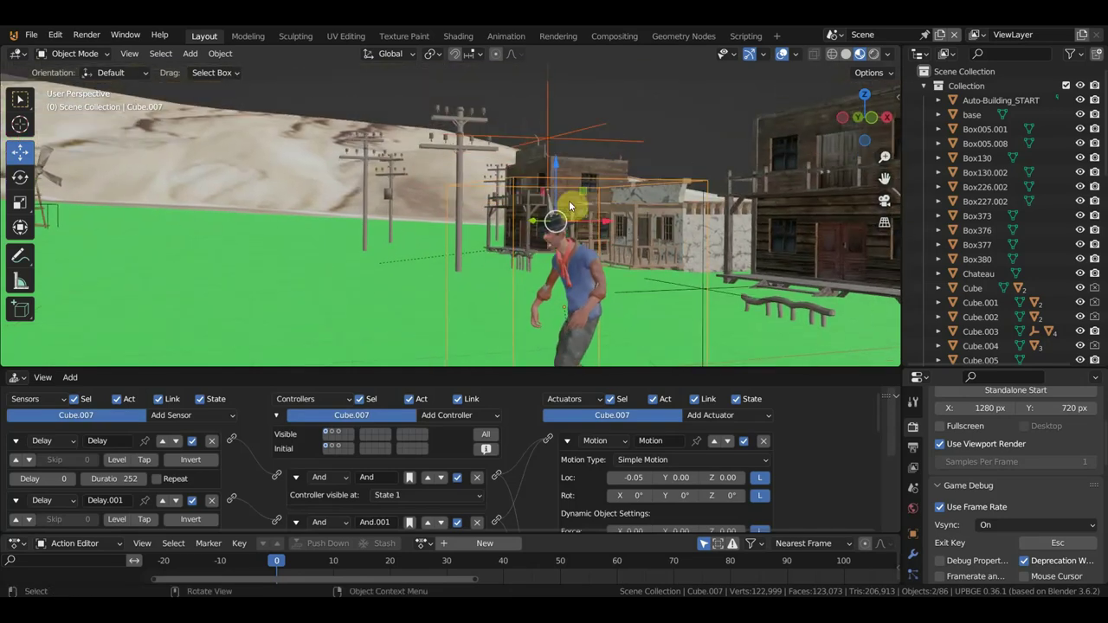
key("ctrl+p")
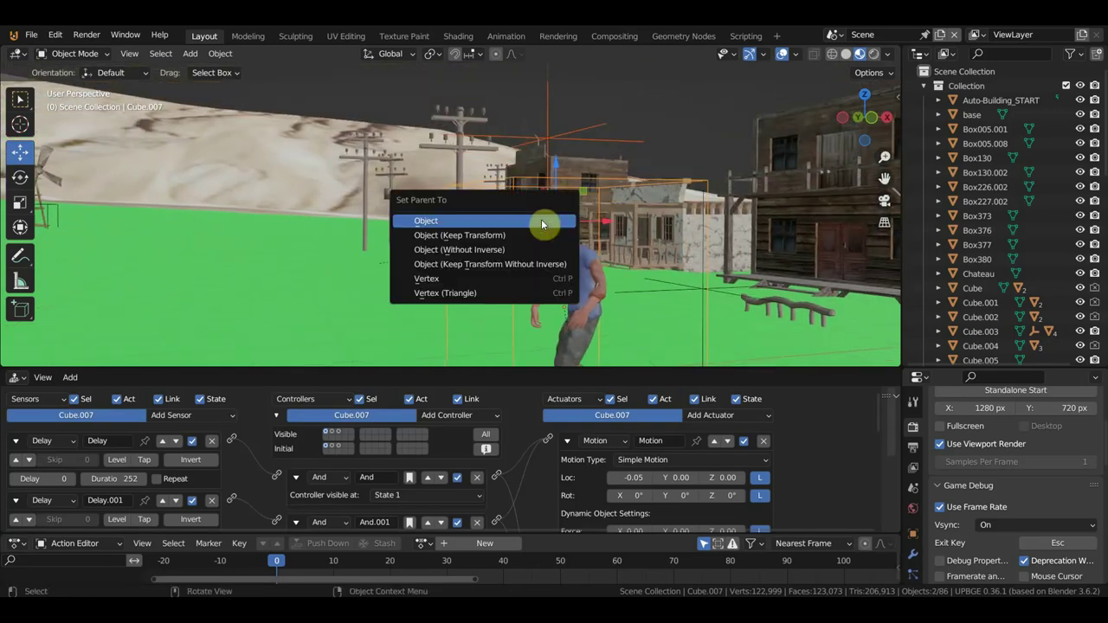
left_click(435, 224)
middle_click_drag(570, 297, 622, 253)
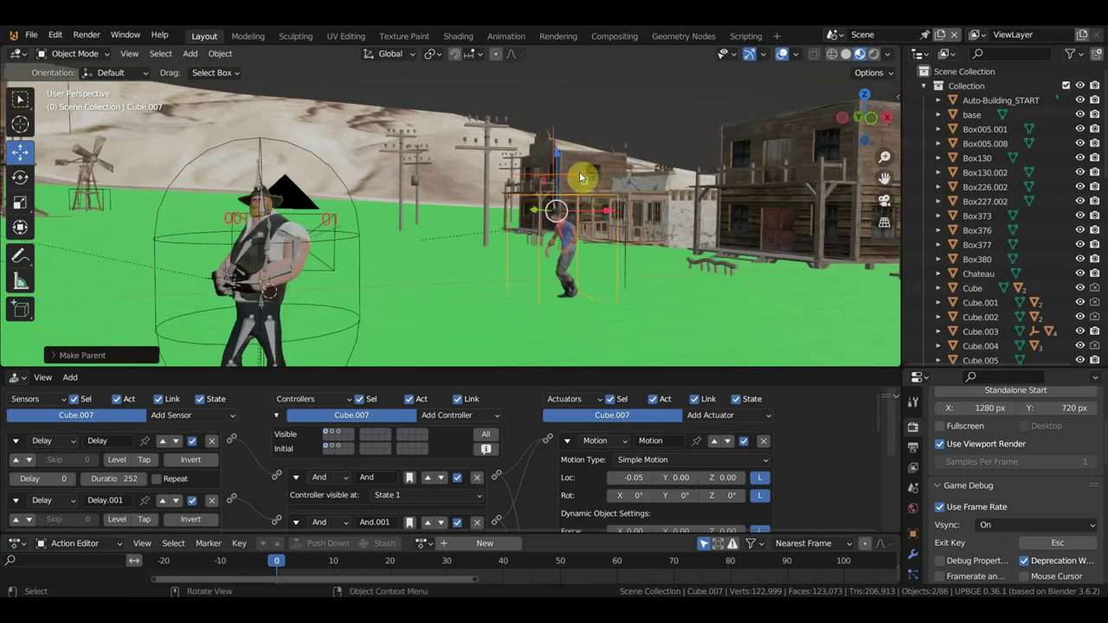
left_click(561, 175)
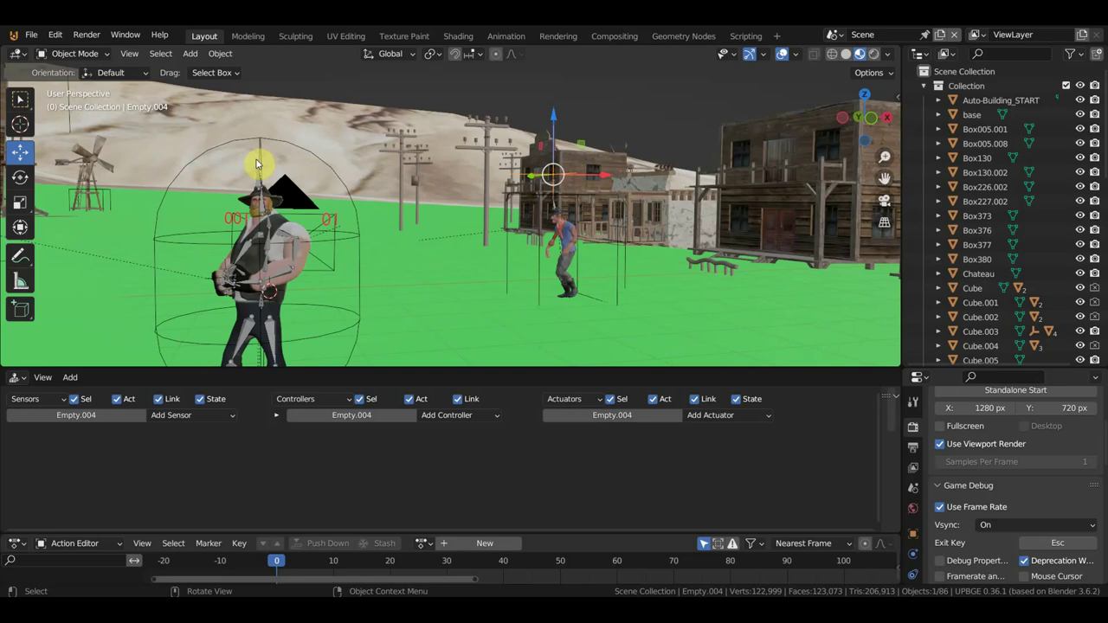
Select Cube.003, Empty.004 and Cube.007 in turn to compare their logic bricks
left_click(304, 153)
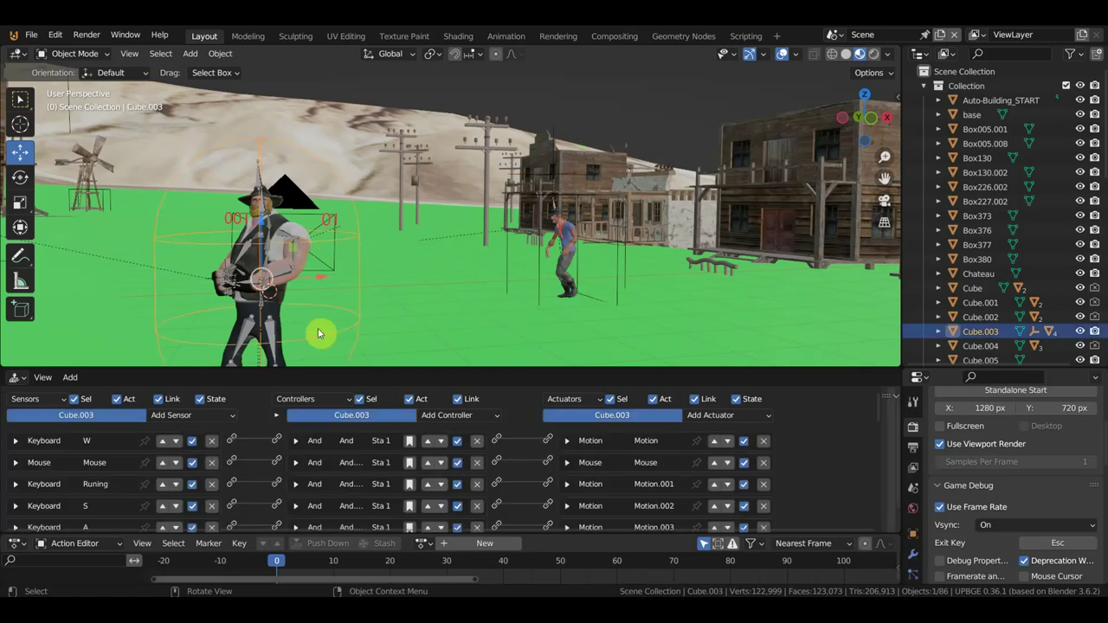
left_click(563, 177)
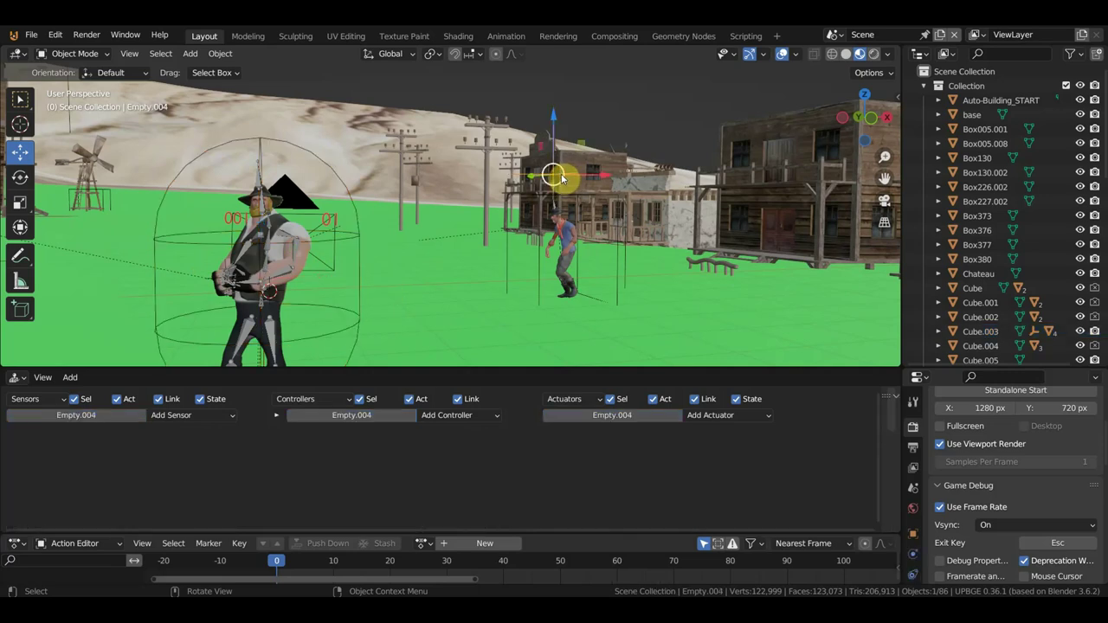
left_click(571, 212)
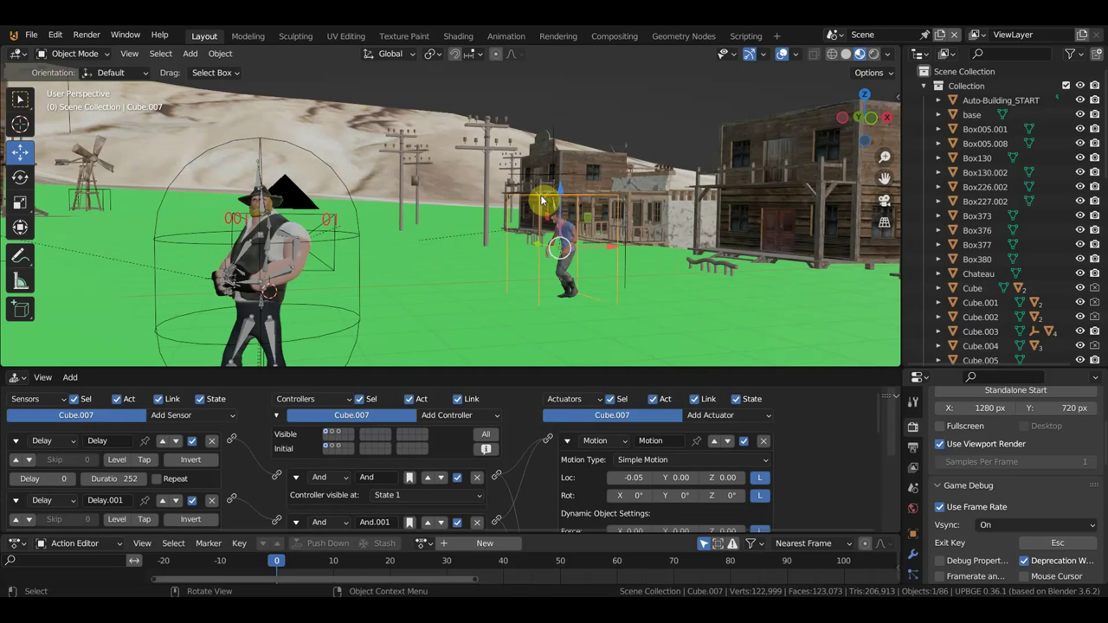
left_click(555, 174)
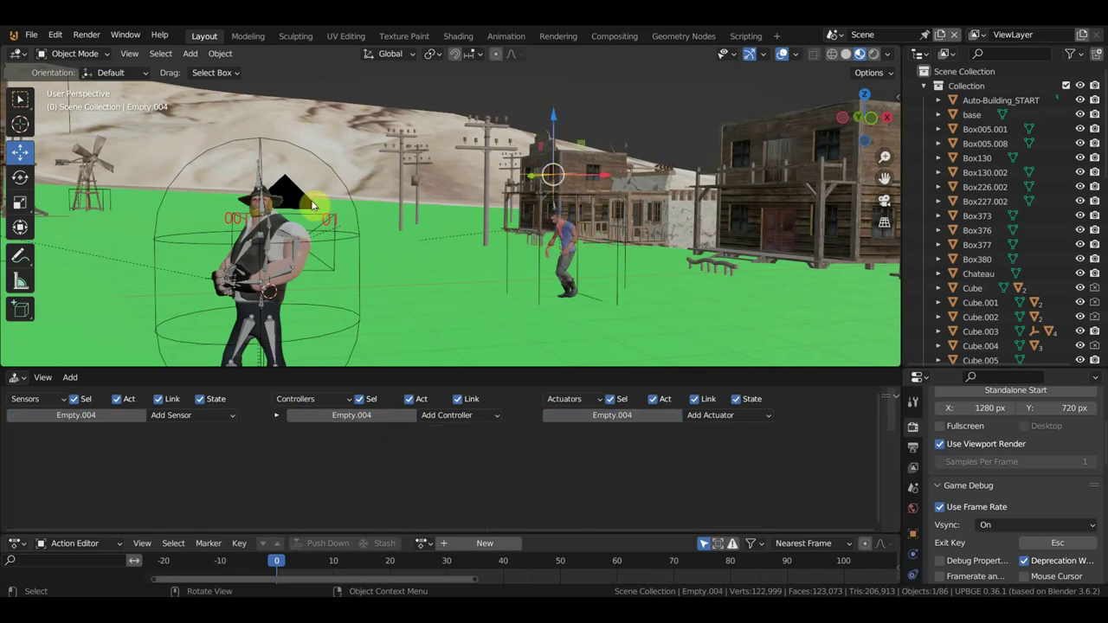
left_click(330, 170)
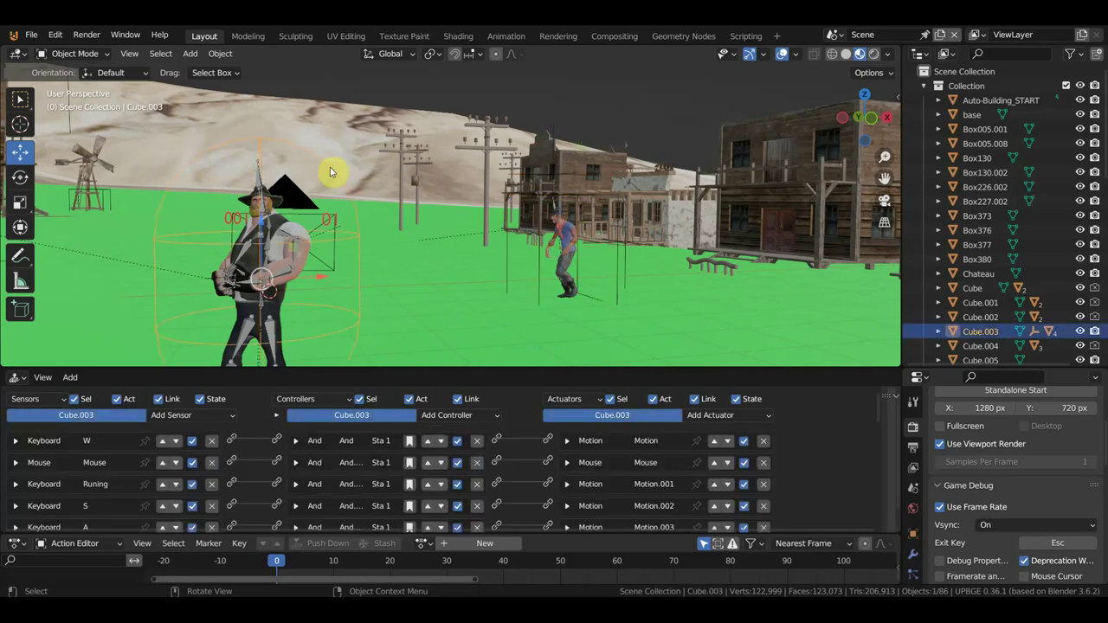
left_click(546, 197)
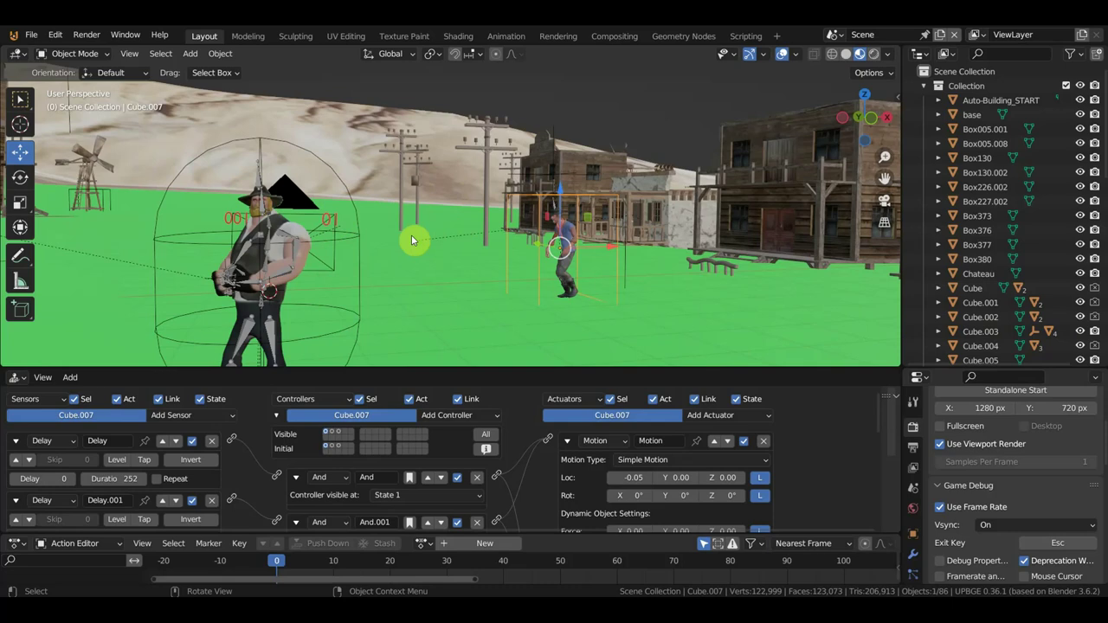
Make the logic editor taller and select Empty.004, zooming and panning toward it
left_click_drag(553, 367, 597, 242)
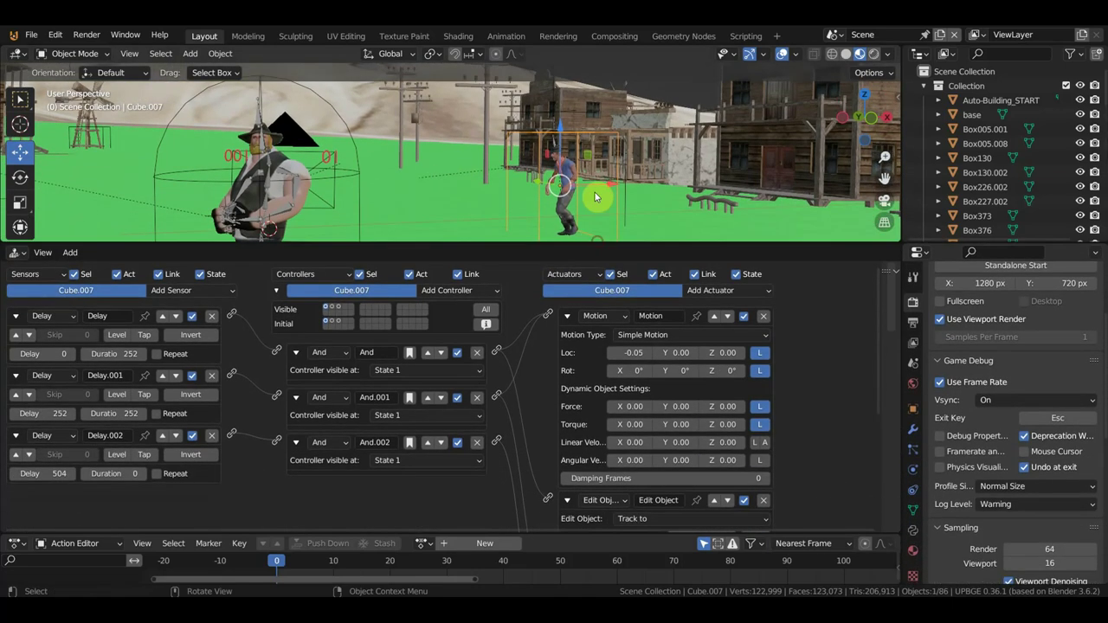
left_click(567, 113)
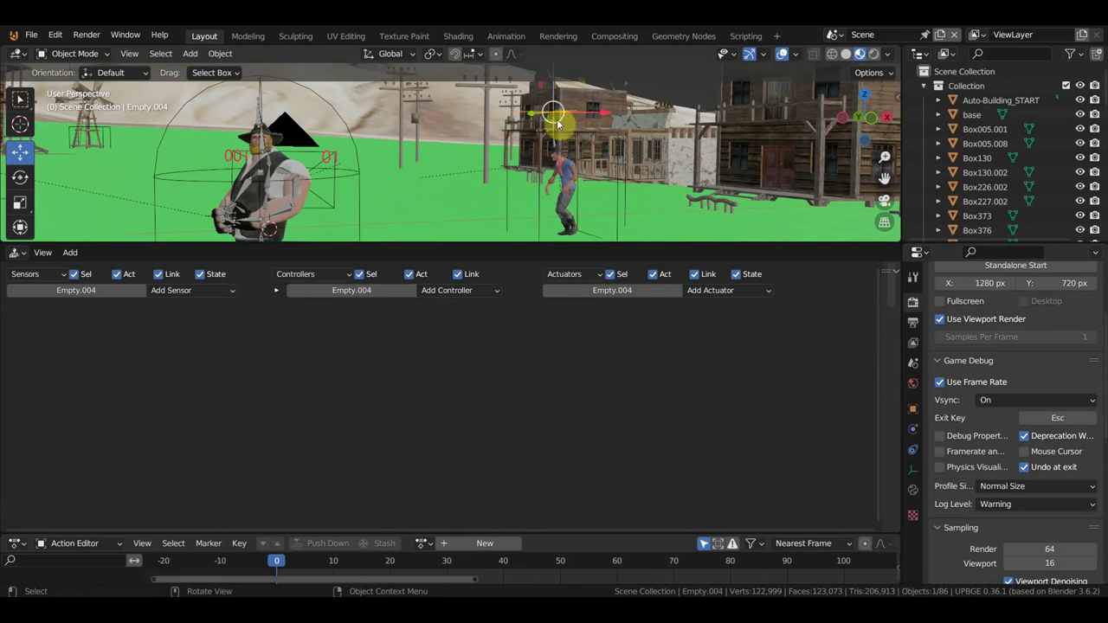
scroll(564, 112, "up", 2)
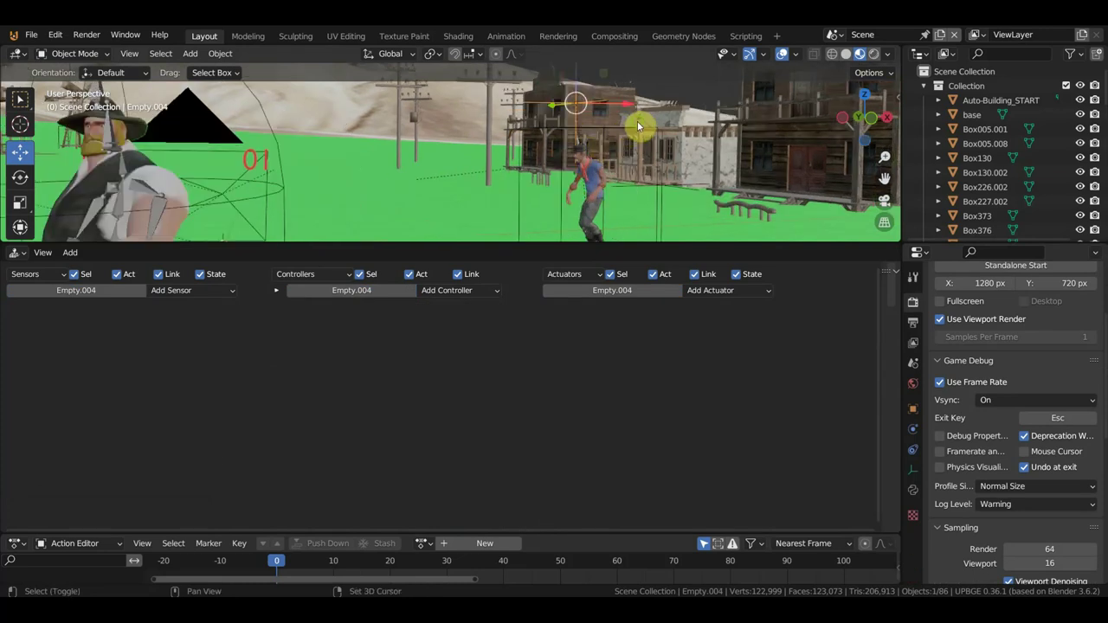
middle_click_drag(639, 126, 551, 152, "shift")
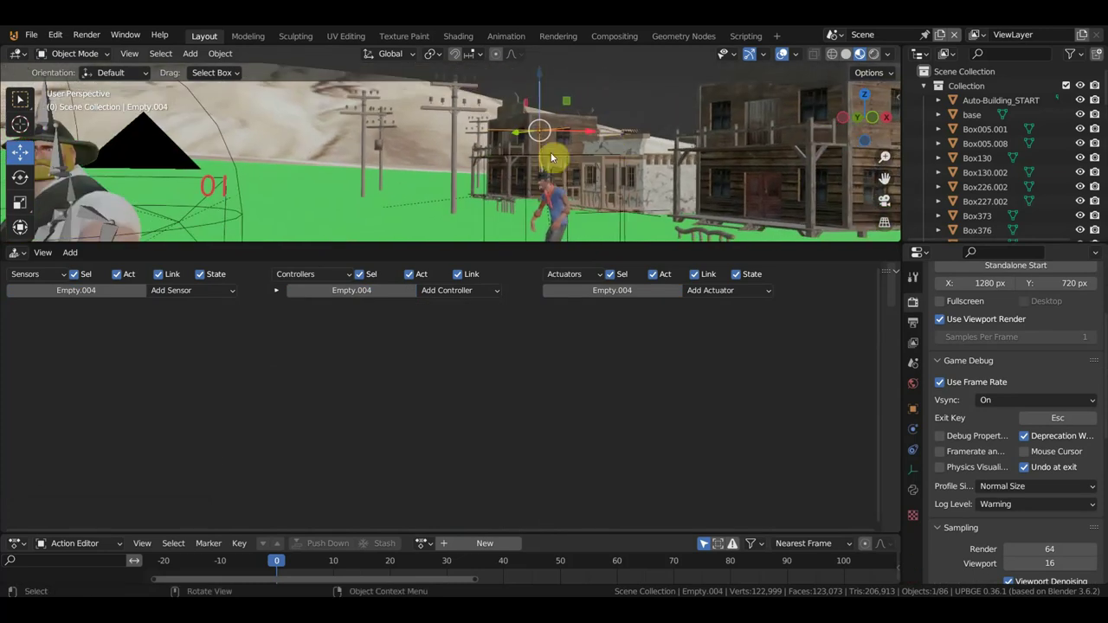
Add a Radar sensor and Message actuator to Empty.004, link them, then select Cube.003
left_click(174, 295)
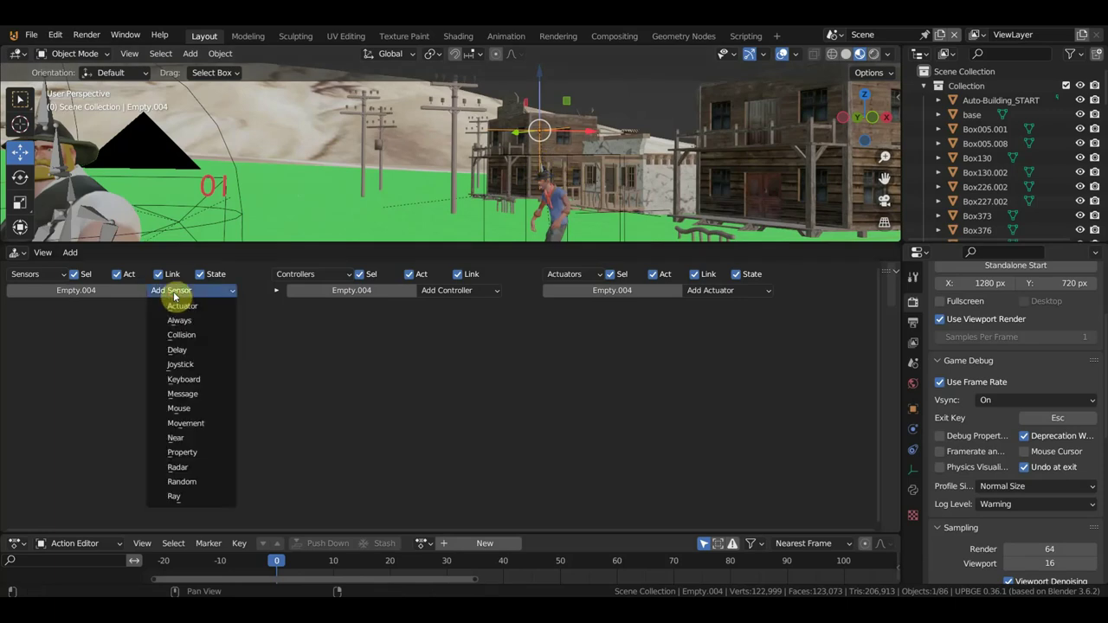
left_click(201, 467)
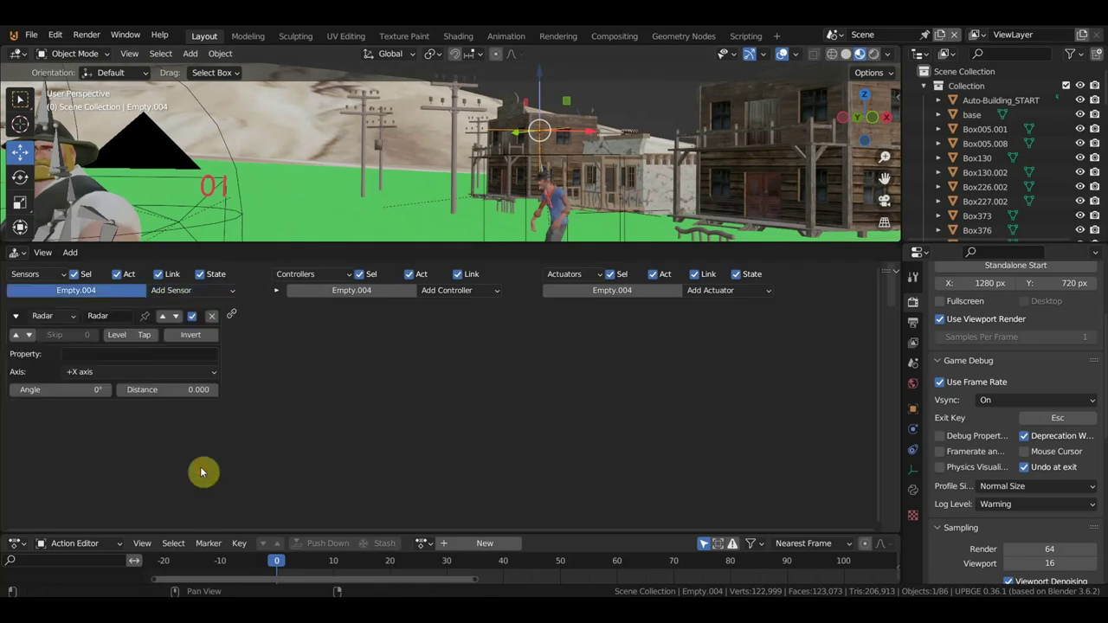
left_click(716, 290)
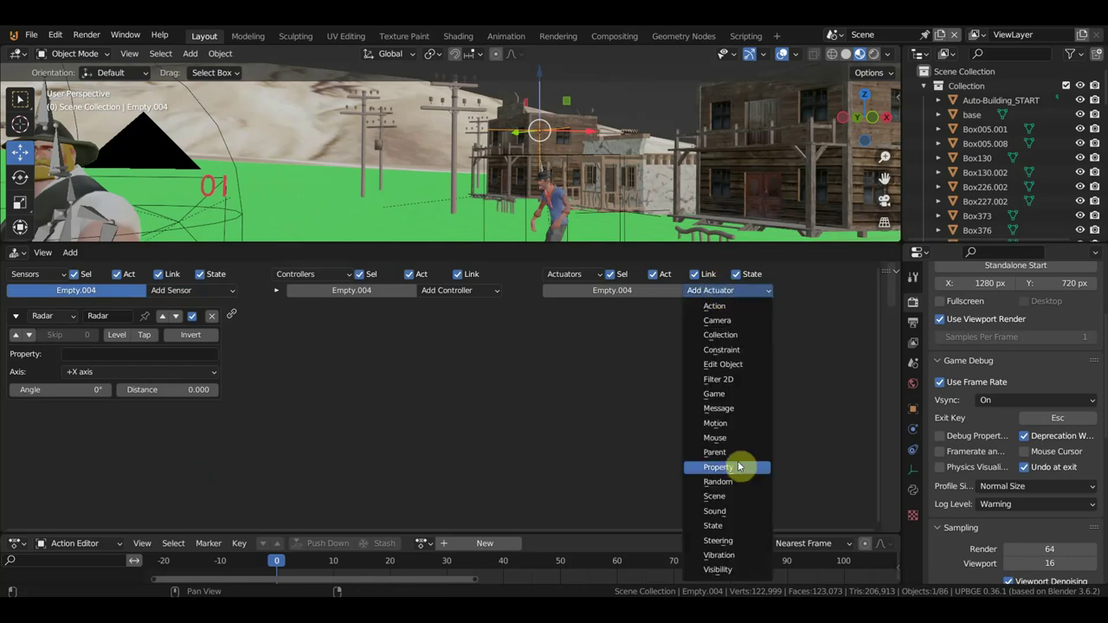
left_click(740, 416)
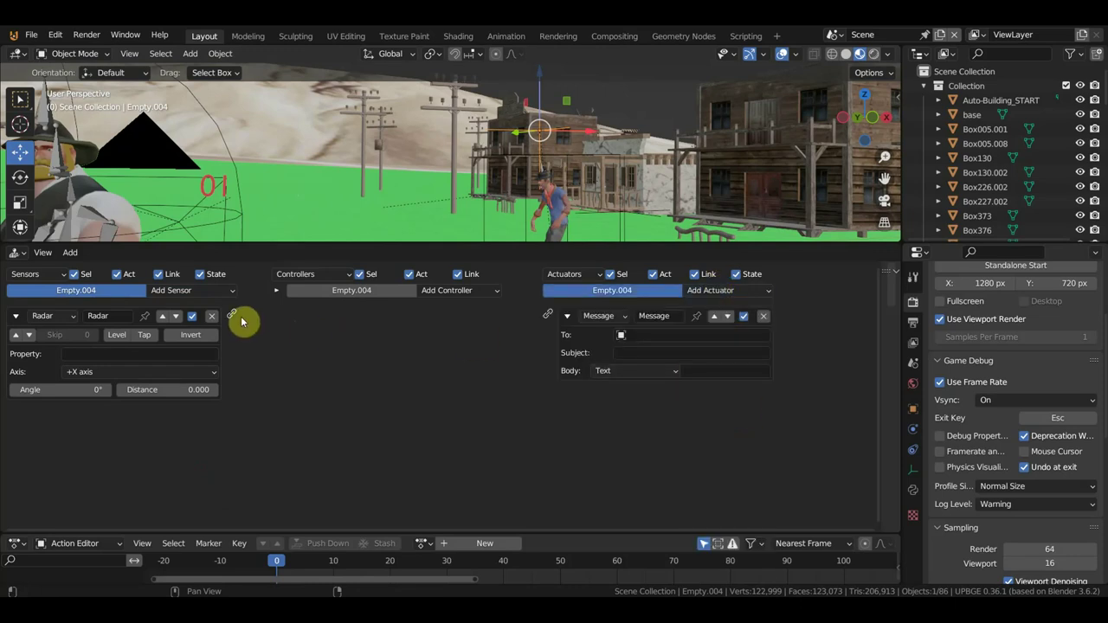
mouse_move(232, 313)
left_mouse_down()
mouse_move(317, 348)
mouse_move(548, 314)
left_mouse_up()
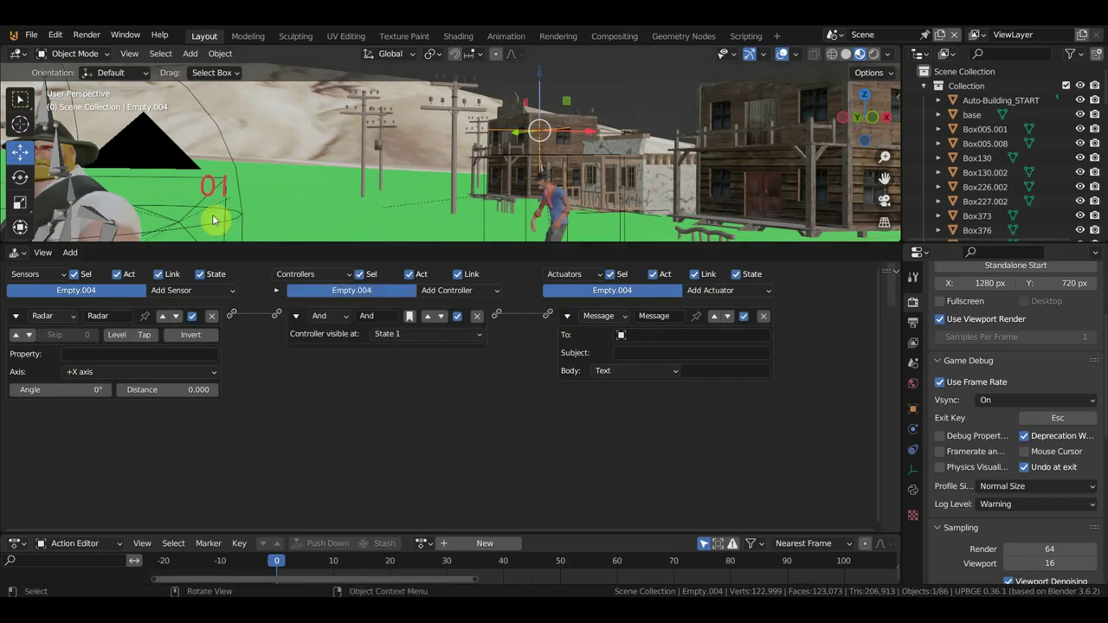
mouse_move(215, 218)
middle_mouse_down()
mouse_move(225, 199)
mouse_move(322, 144)
middle_mouse_up()
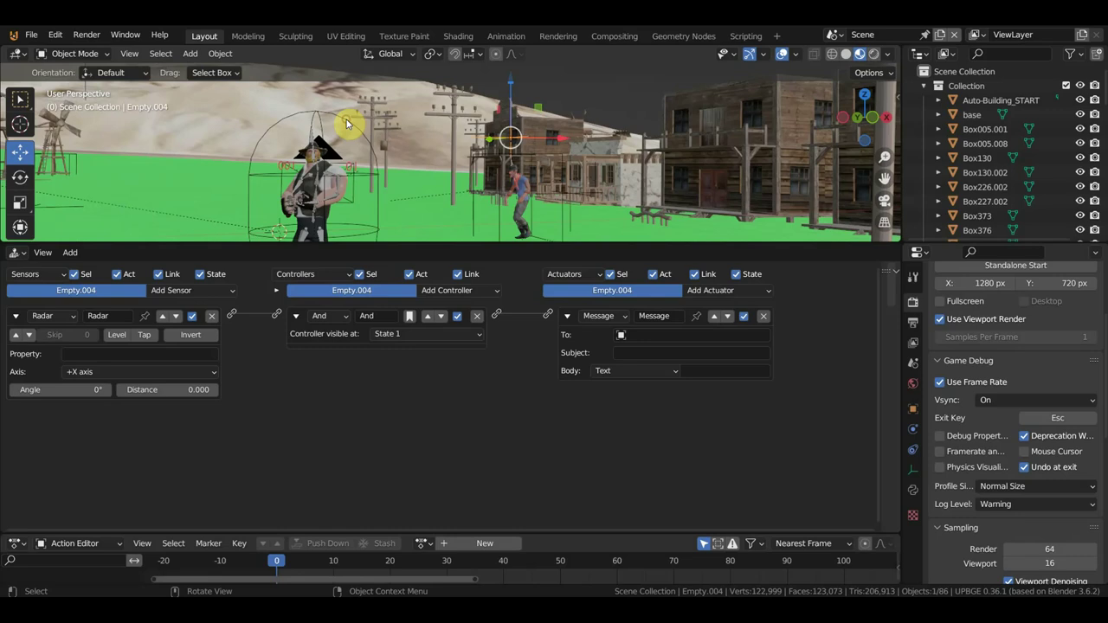
left_click(347, 124)
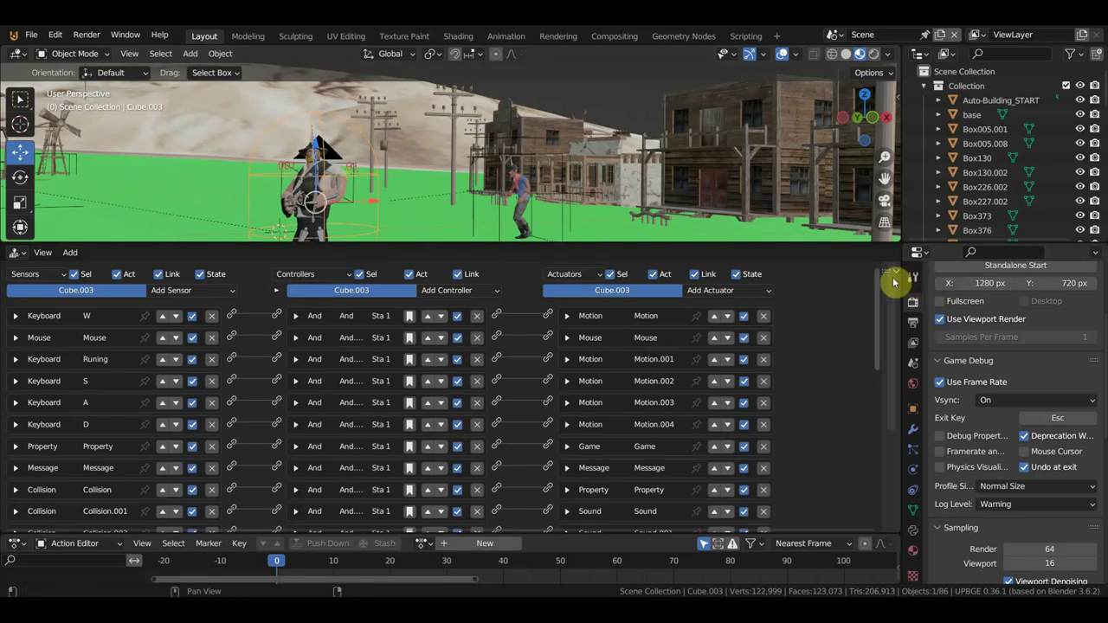
Check Cube.003's 'player' game property in the sidebar, then reselect Empty.004
left_click_drag(881, 272, 549, 287)
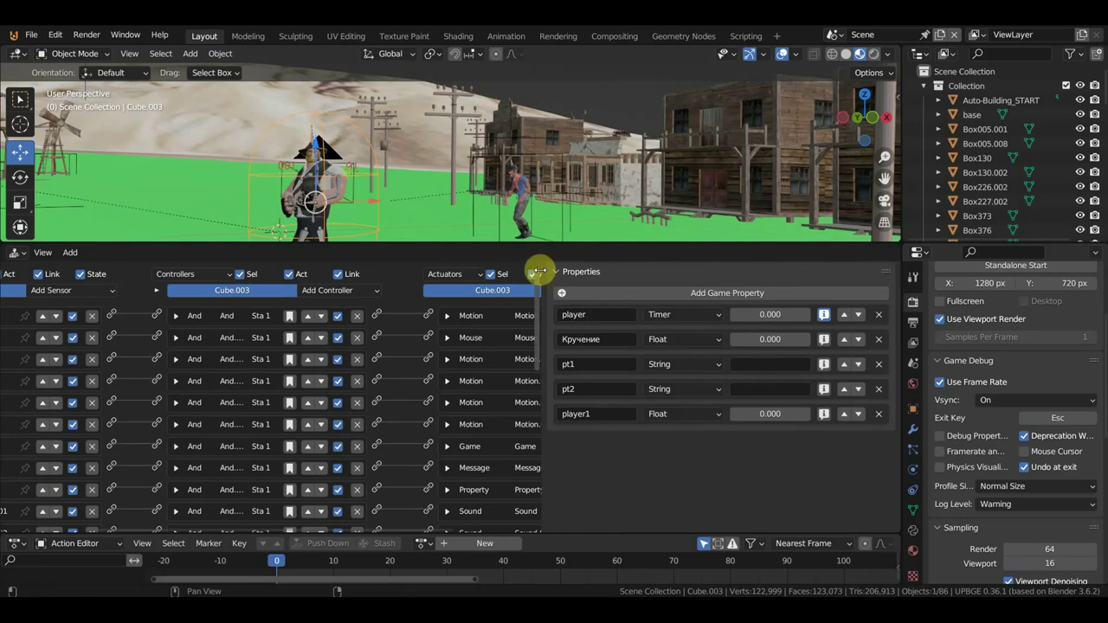
left_click_drag(546, 273, 875, 277)
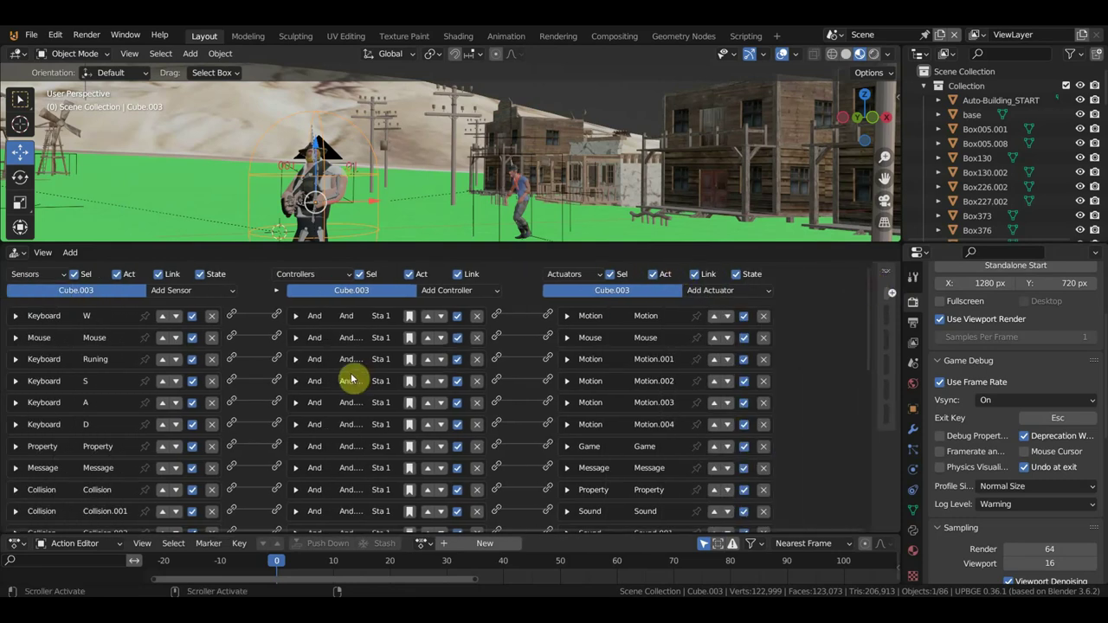
scroll(351, 373, "up", 1, "ctrl")
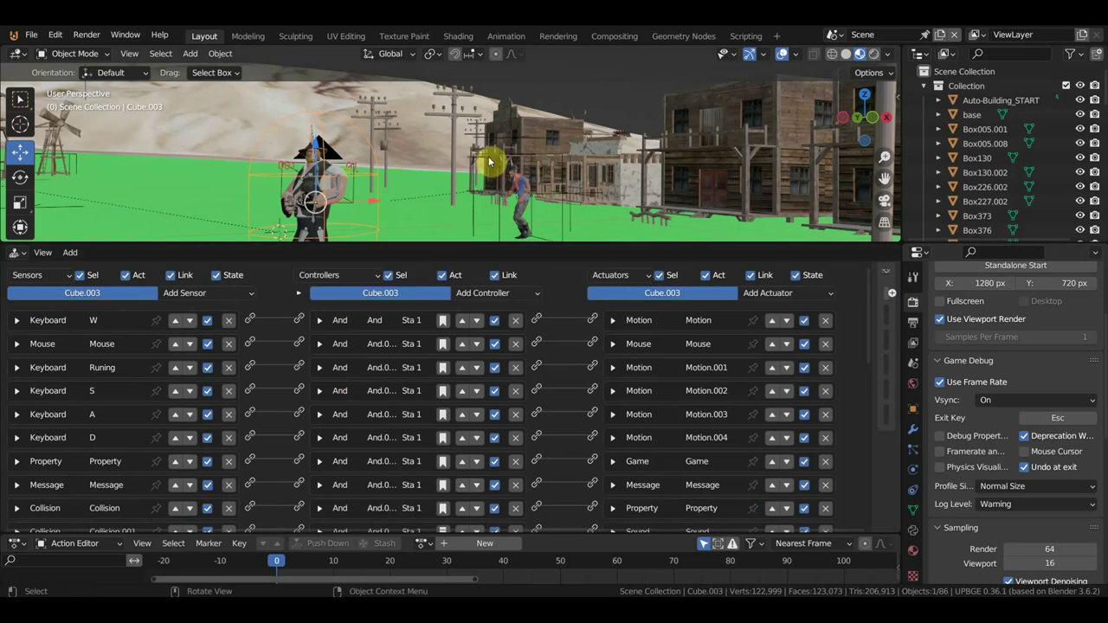
left_click(509, 140)
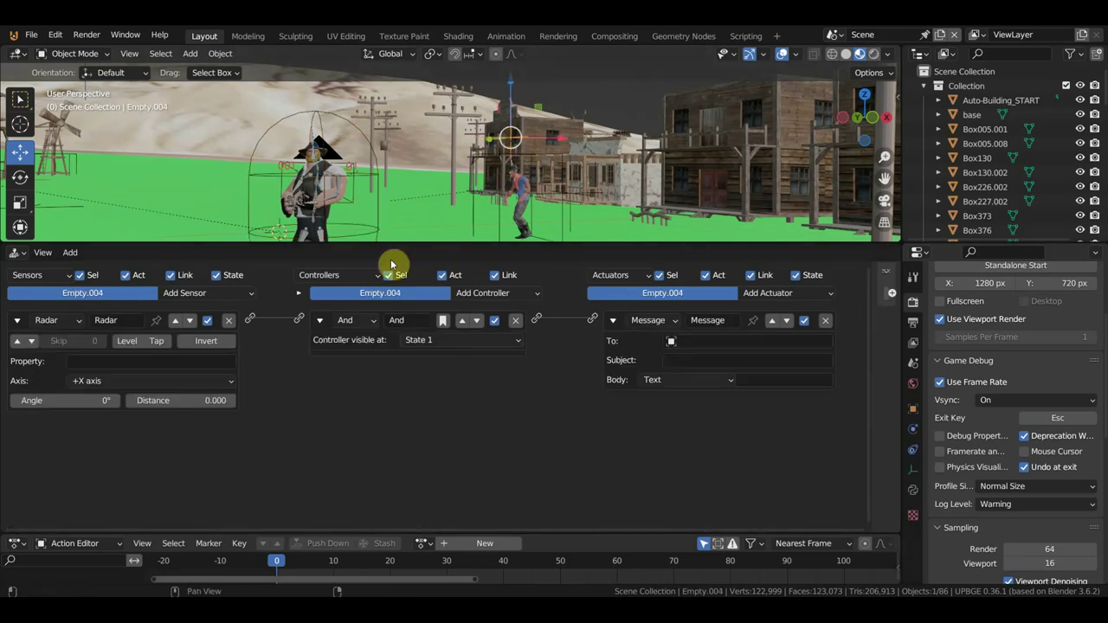
Set the Radar sensor's Property to 'player' and its Axis to -Y axis
left_click(138, 361)
type("player")
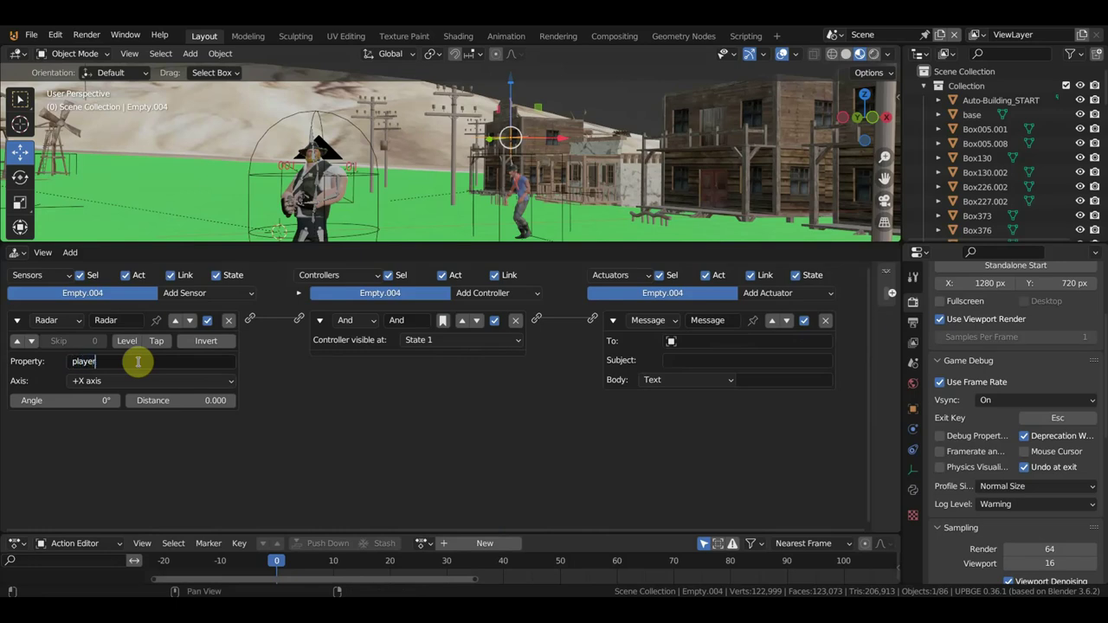
key("Return")
left_click(119, 382)
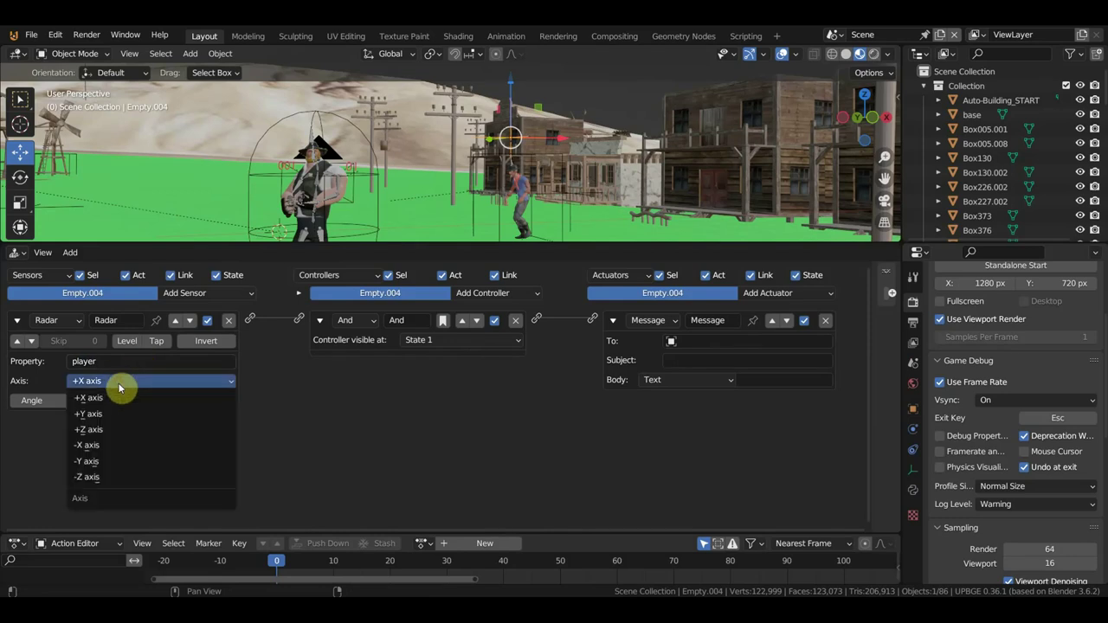
left_click(113, 464)
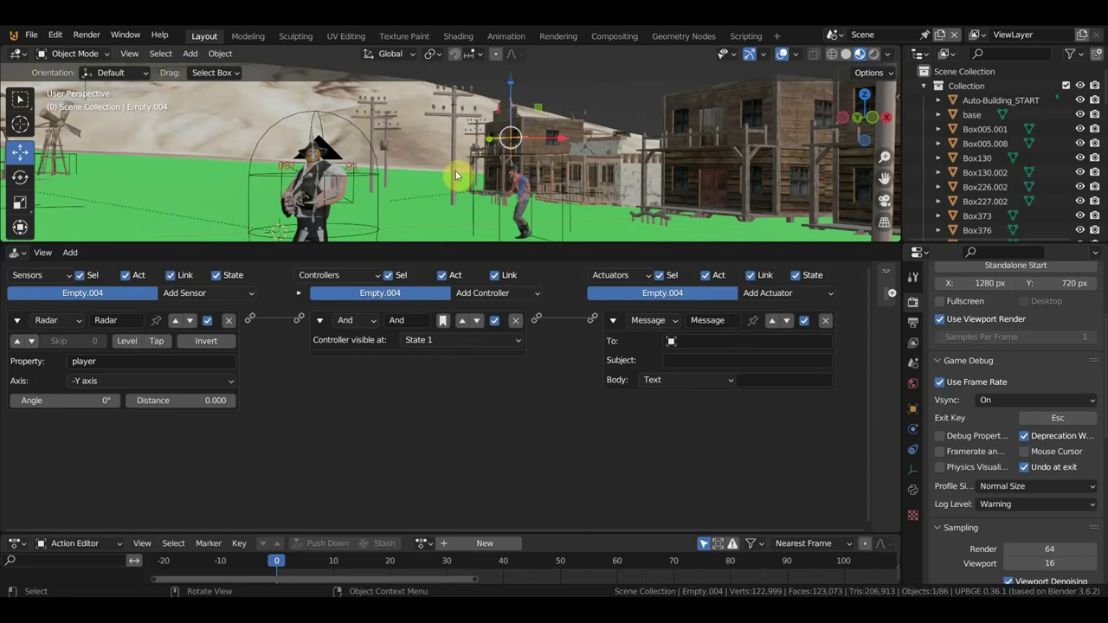
middle_click_drag(432, 175, 407, 193)
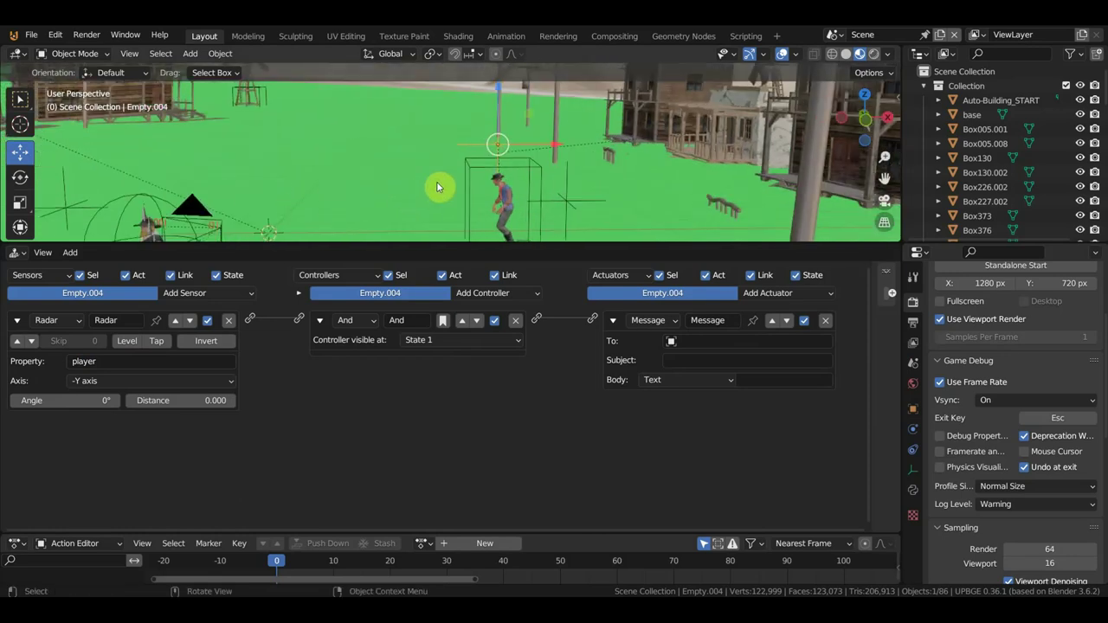
Check the enemy object's name (Cube.007), then reselect Empty.004
middle_click_drag(298, 191, 428, 163)
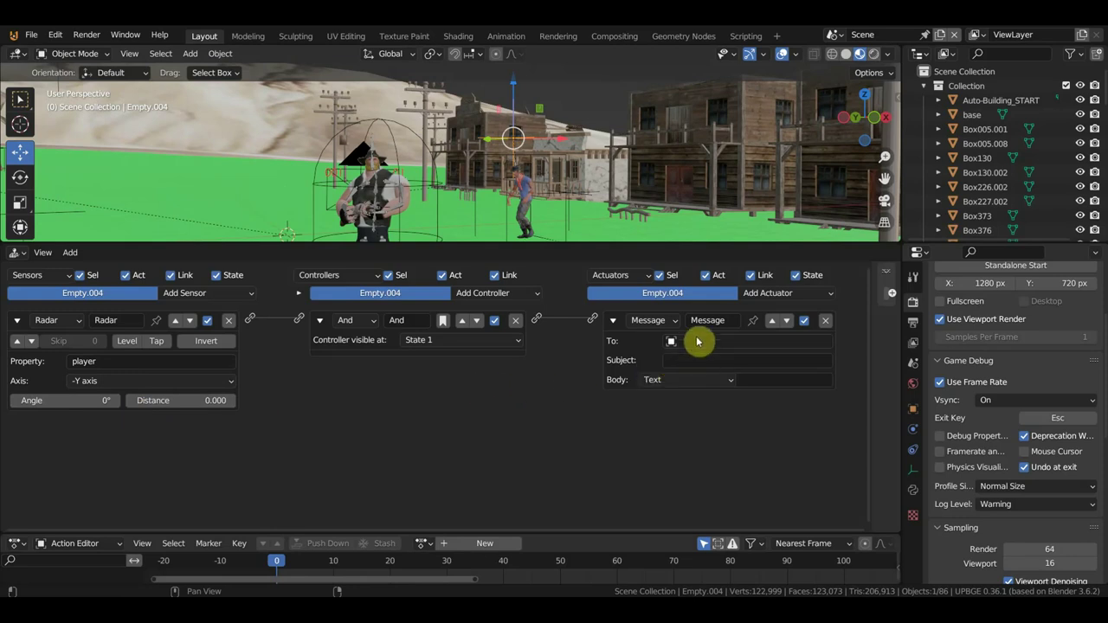
left_click(701, 341)
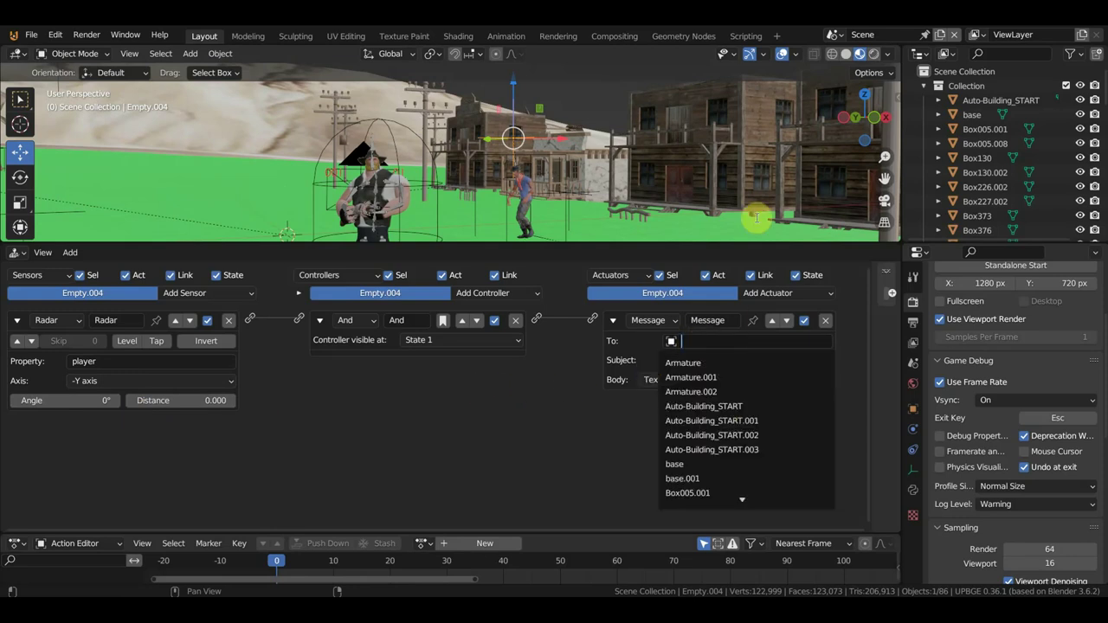
left_click(555, 158)
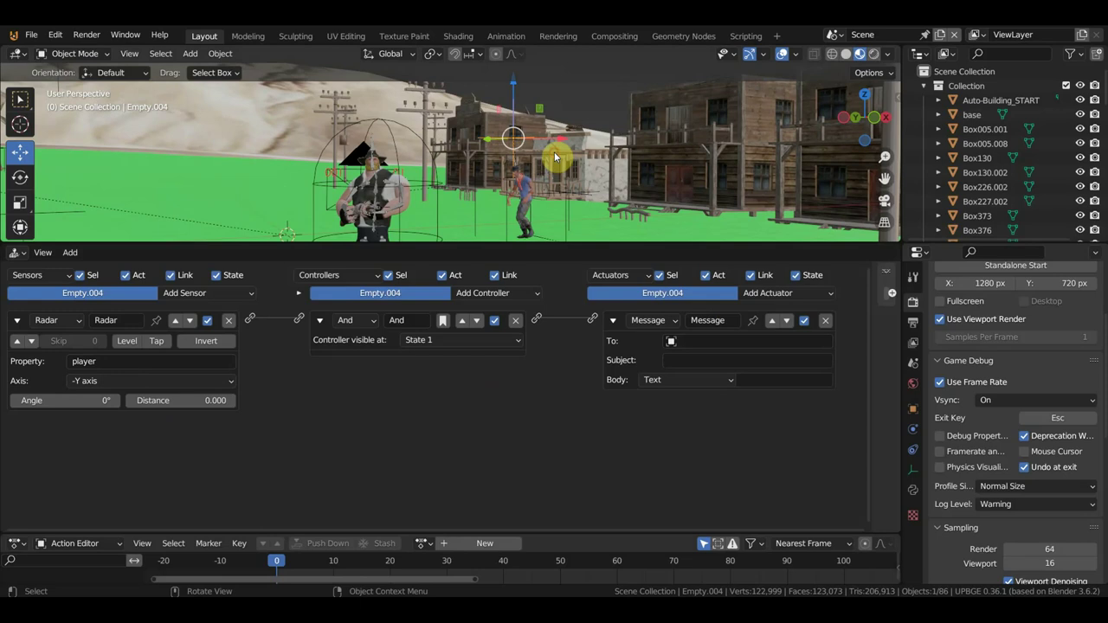
left_click(554, 152)
mouse_move(555, 152)
middle_mouse_down()
mouse_move(592, 178)
mouse_move(574, 137)
mouse_move(577, 159)
middle_mouse_up()
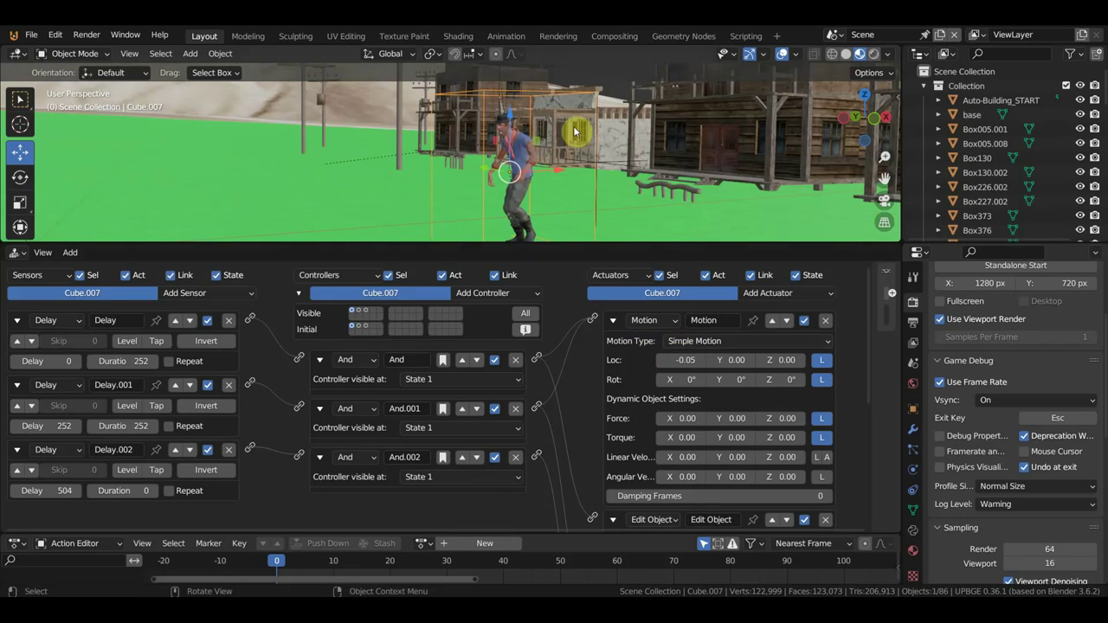
scroll(548, 147, "down", 2)
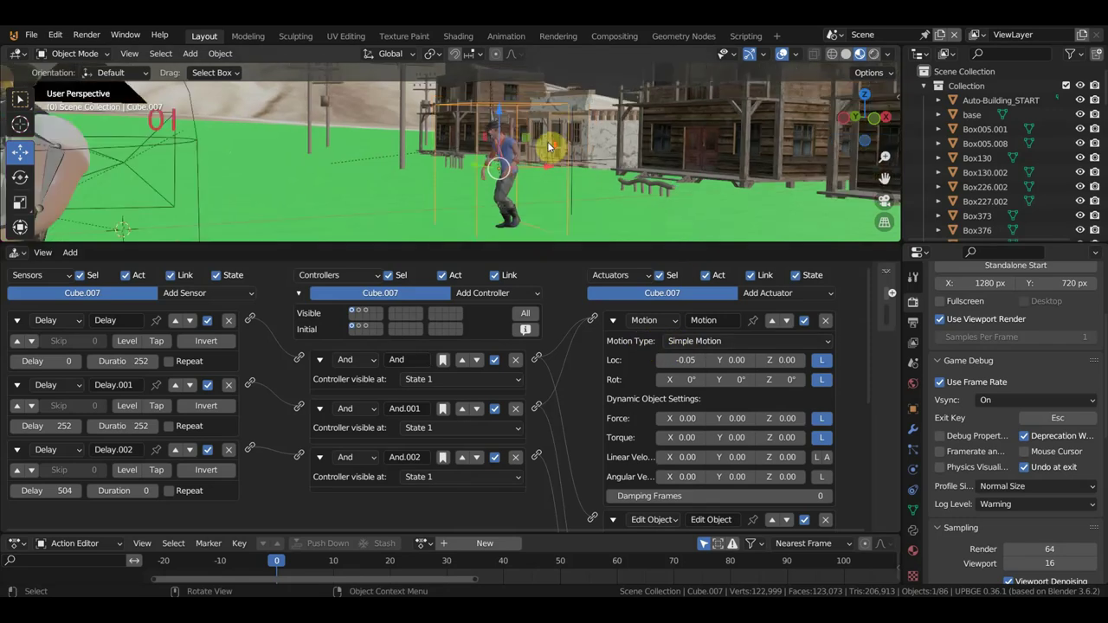
scroll(548, 147, "down", 1)
middle_click_drag(549, 143, 527, 164)
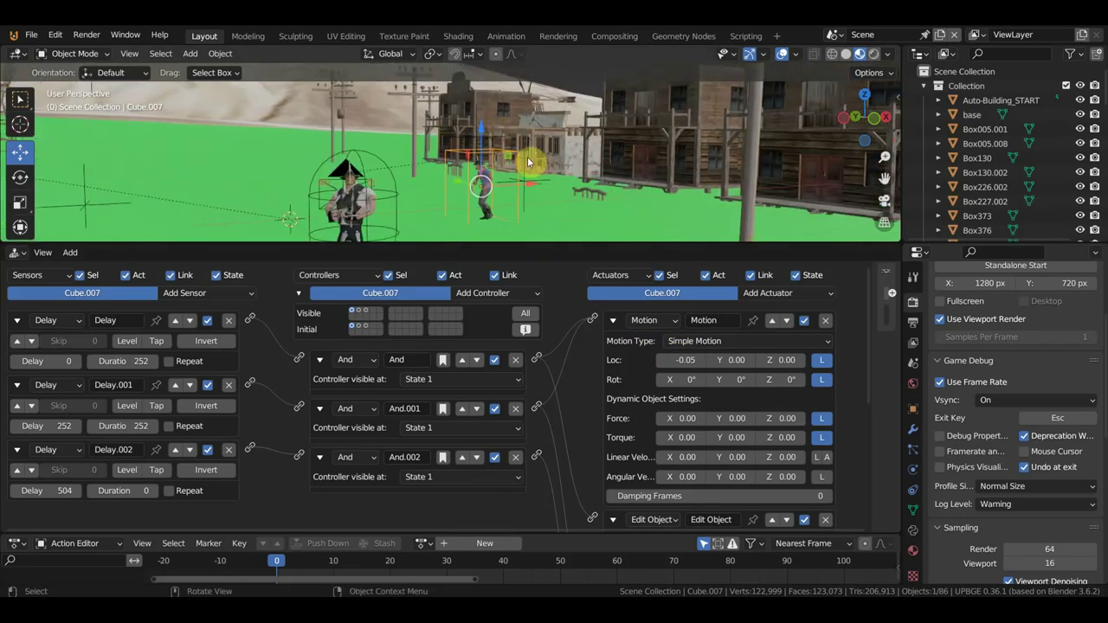
left_click(503, 141)
Set the Message actuator's To field to Cube.007 and its Subject to 'walk'
left_click(709, 340)
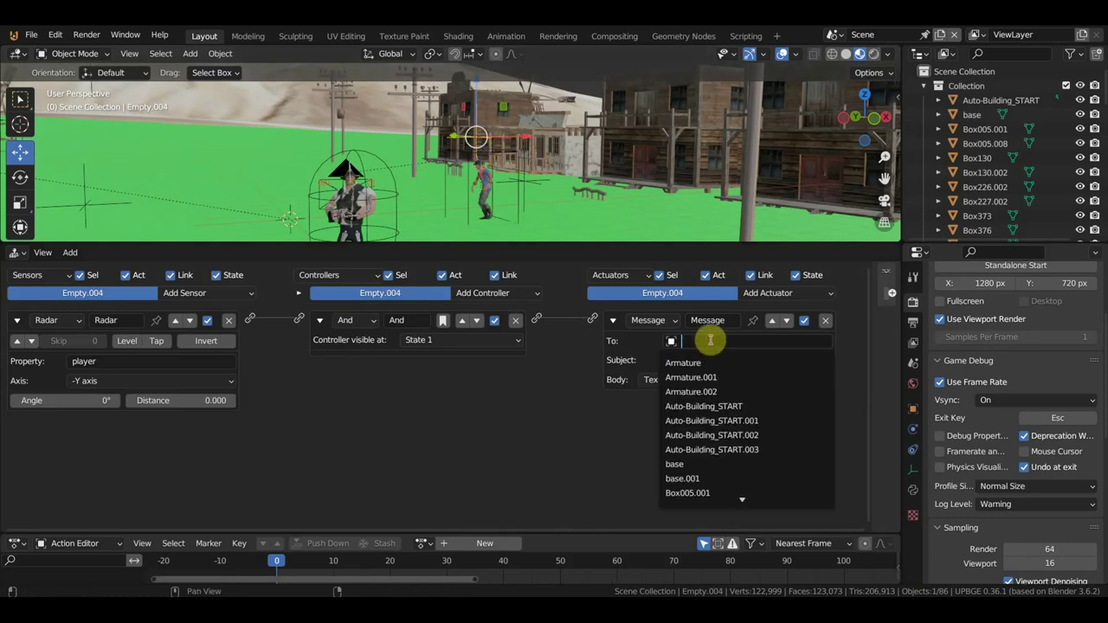
type("c")
scroll(727, 438, "down", 10)
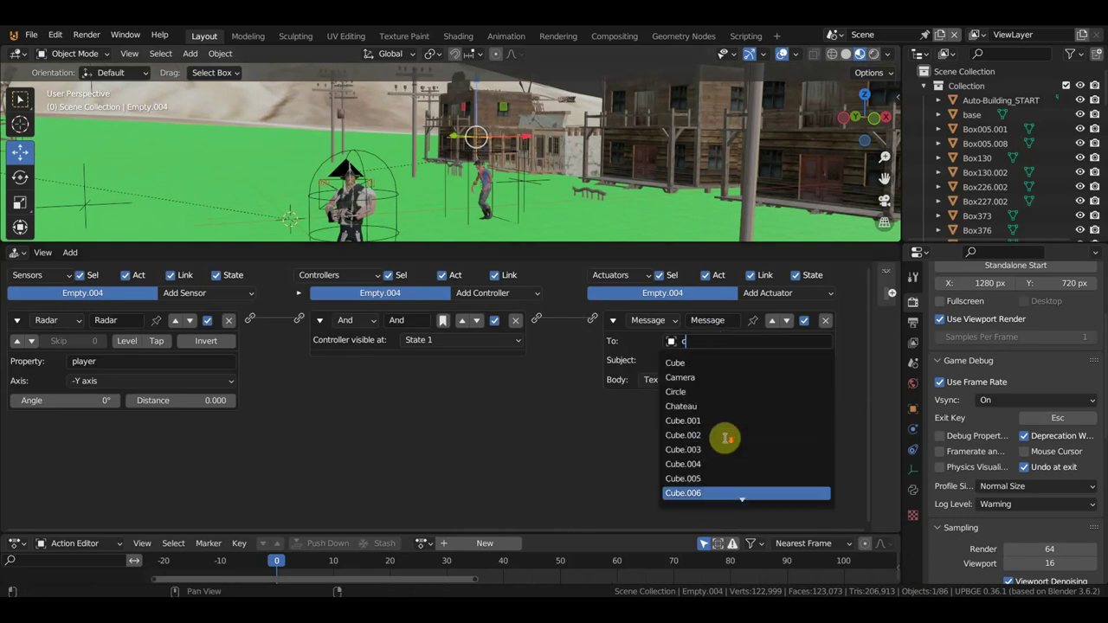
left_click(700, 464)
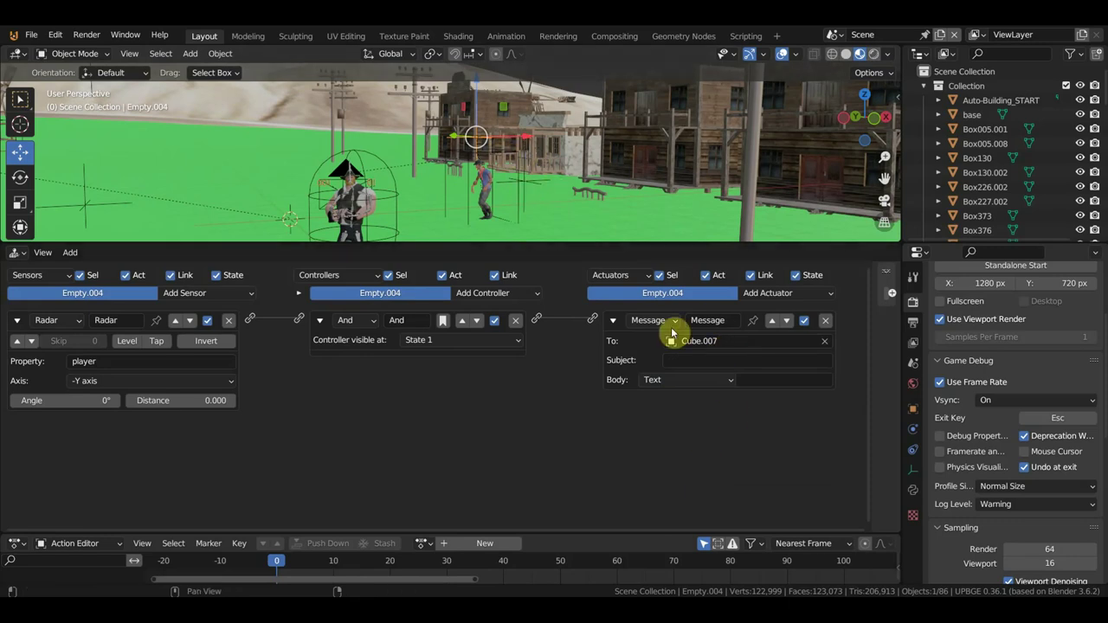
left_click(694, 361)
type("walk")
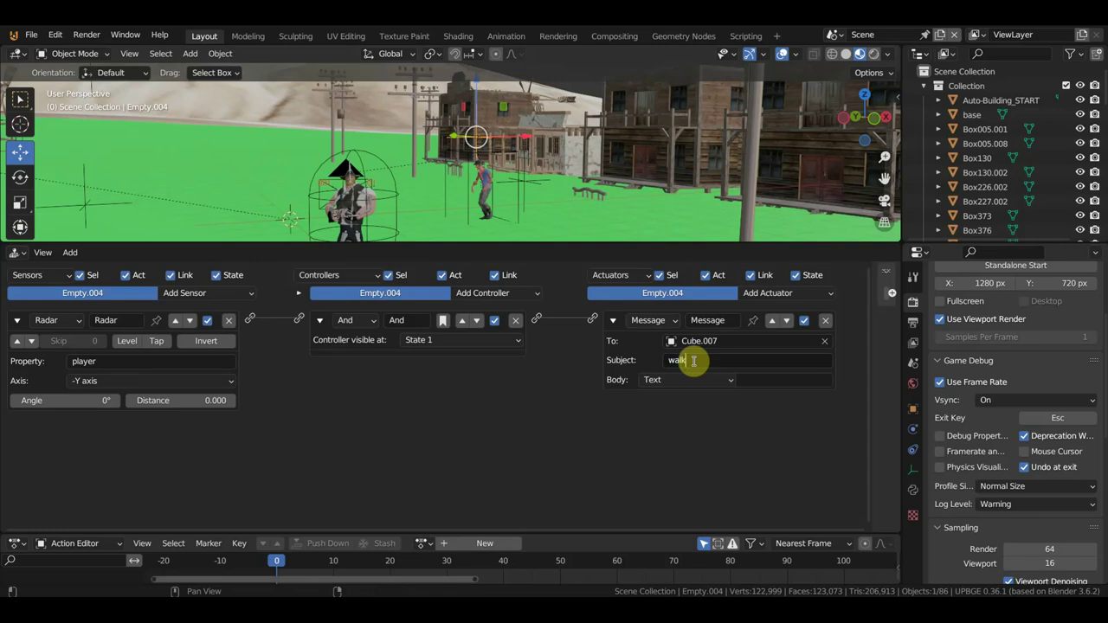
key("Return")
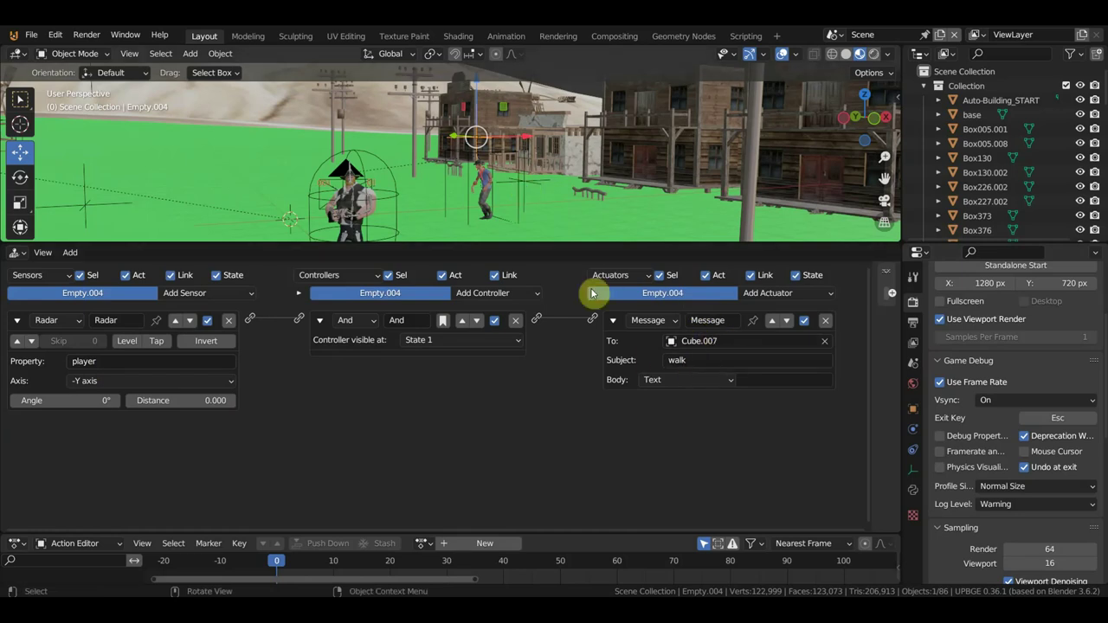
Select Cube.007, enlarge the logic area, and add a Message sensor with subject 'walk'
left_click(470, 157)
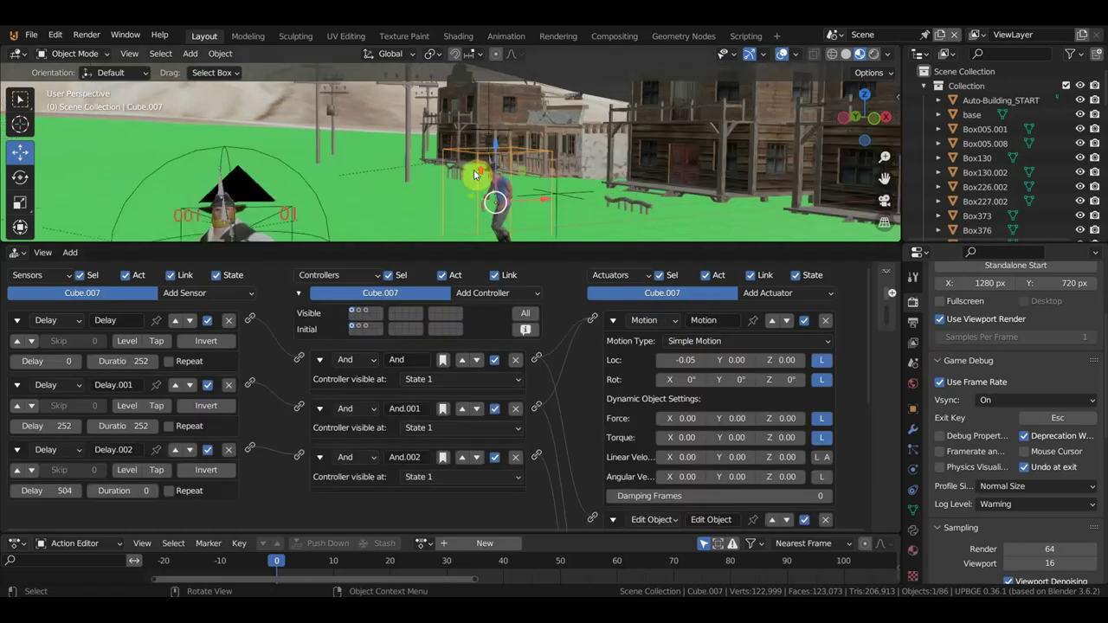
middle_click_drag(515, 186, 530, 139, "shift")
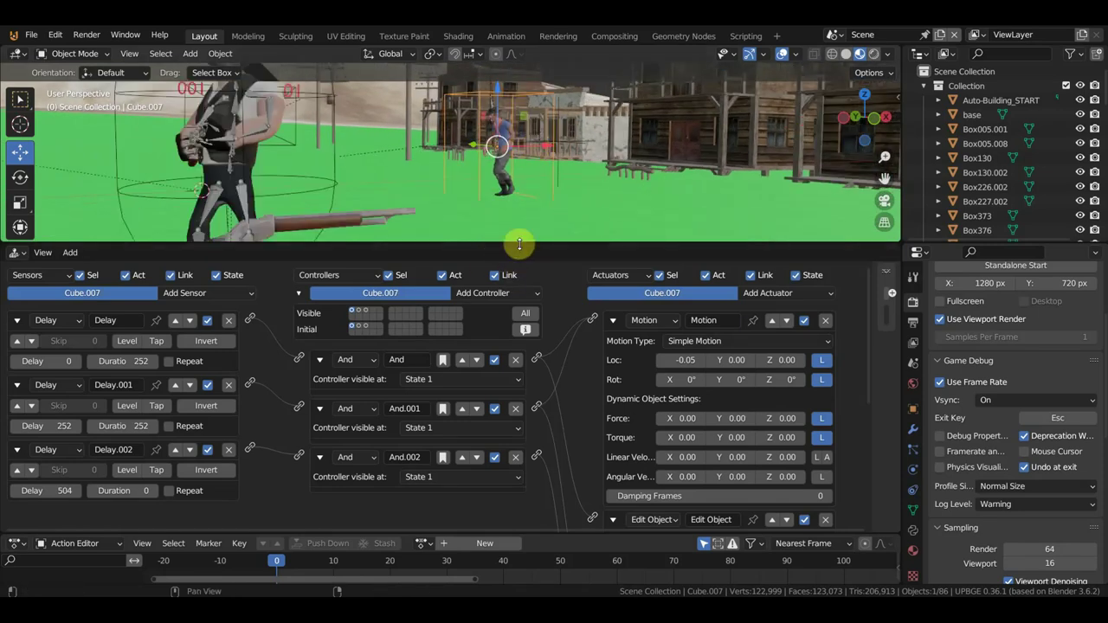
left_click_drag(519, 245, 528, 141)
left_click(207, 191)
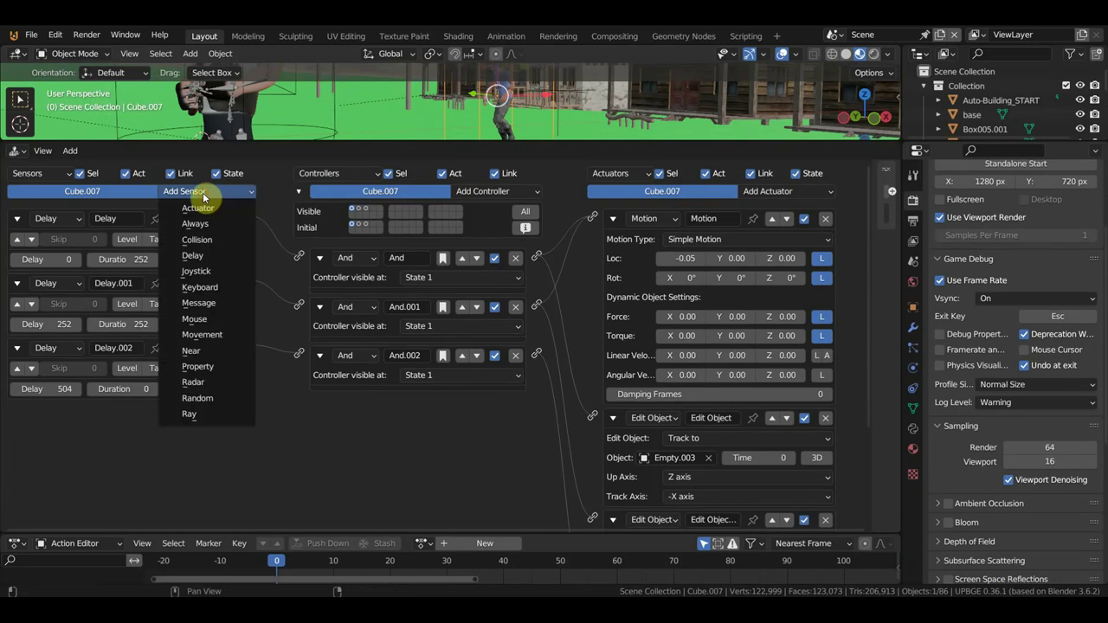
left_click(221, 303)
type("walk")
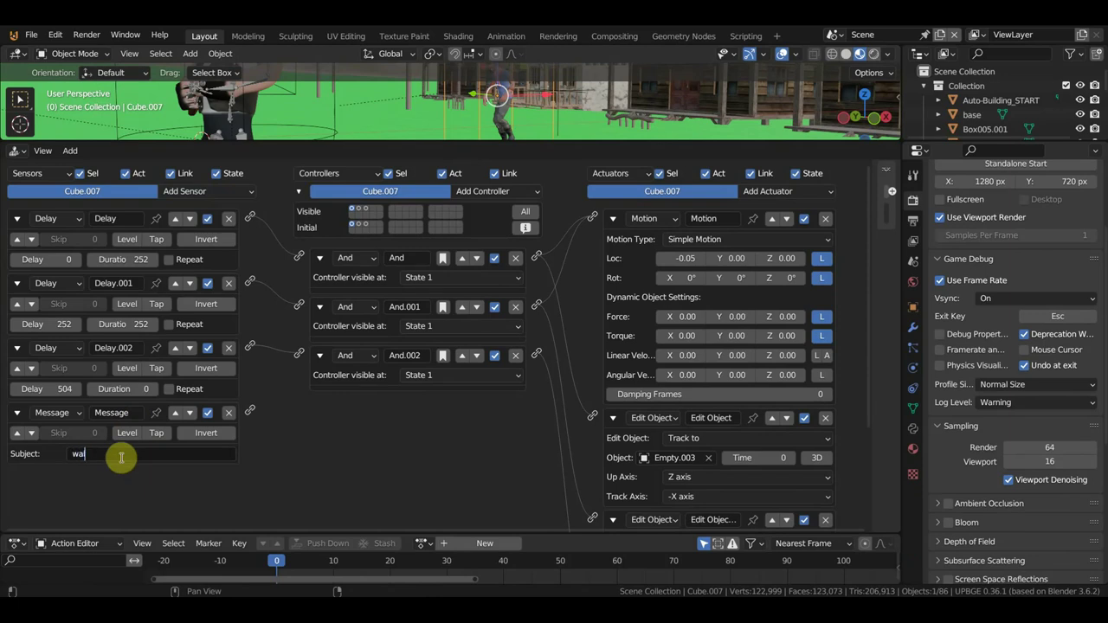
key("Return")
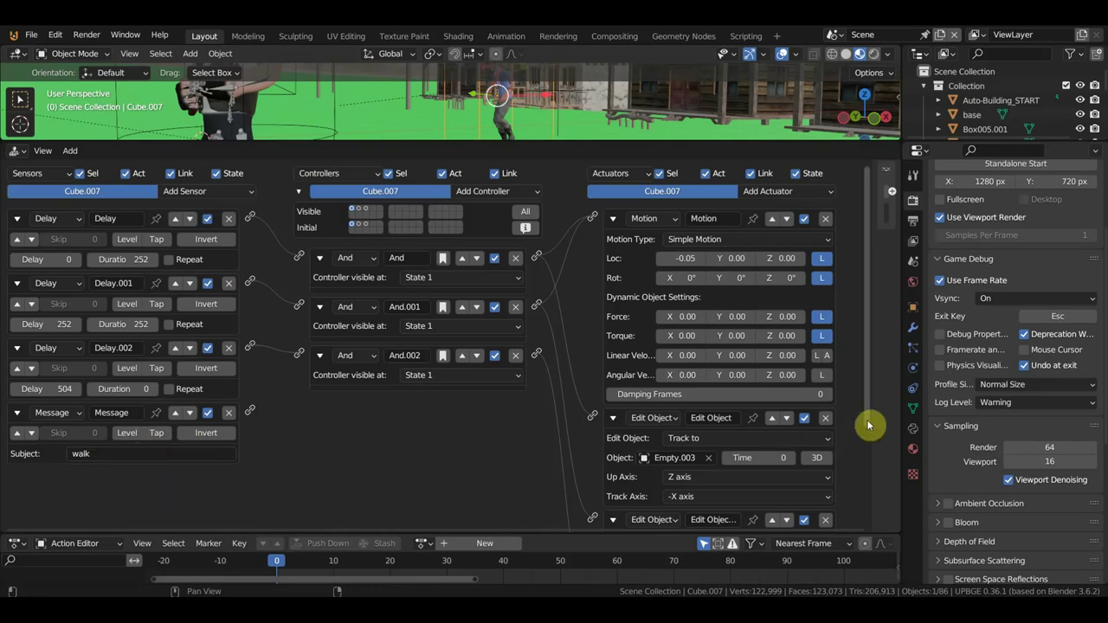
Collapse the State, both Edit Object and the Motion actuators of Cube.007
left_click_drag(868, 414, 868, 512)
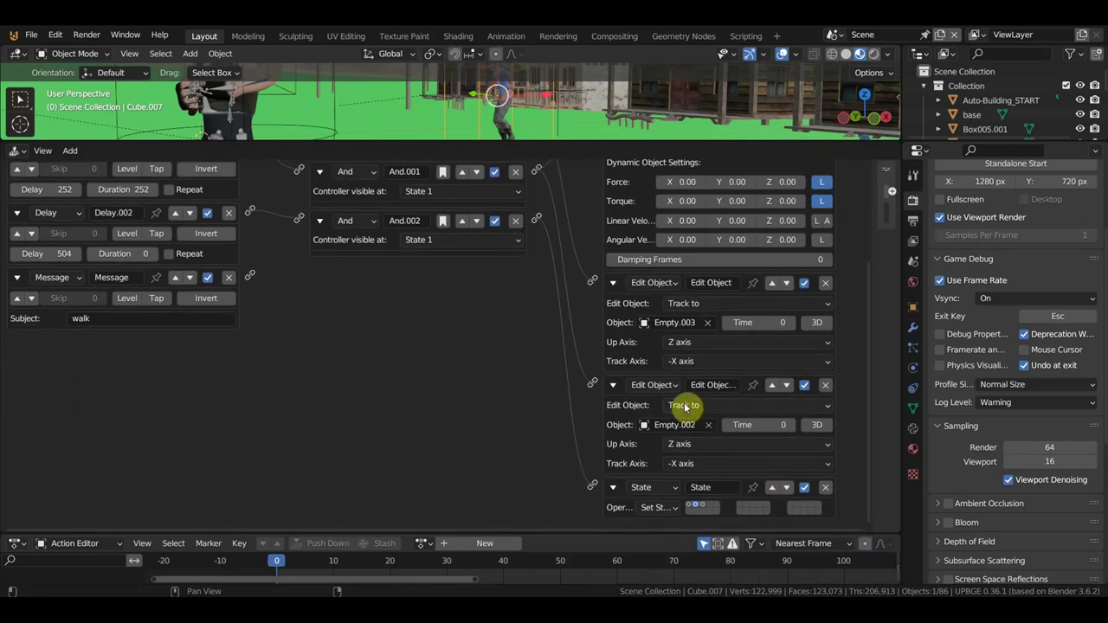
left_click(614, 488)
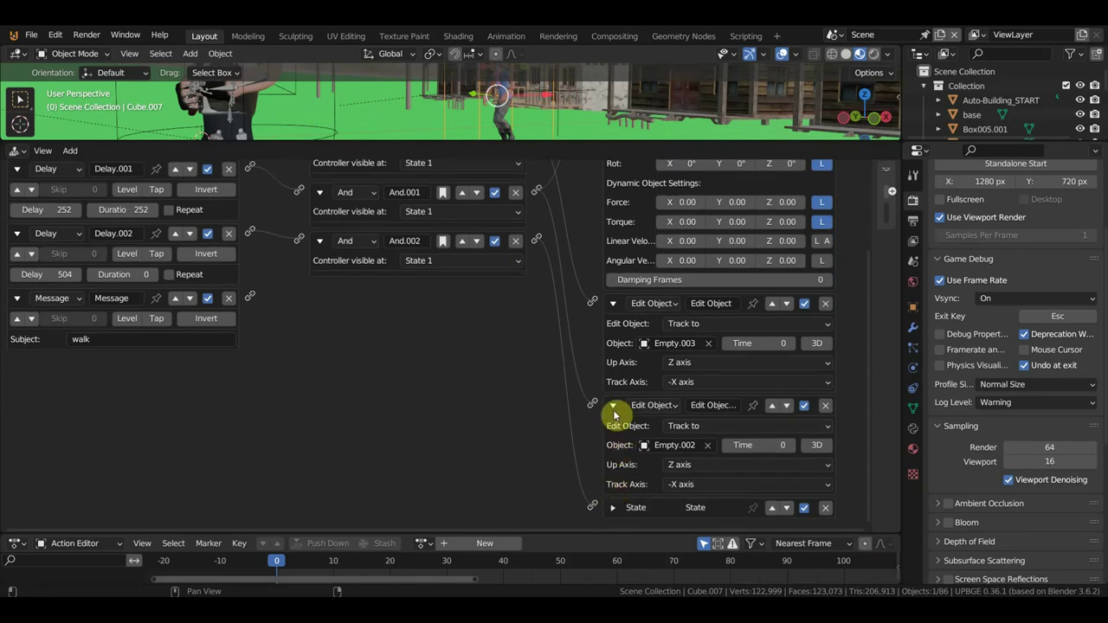
left_click(615, 405)
left_click(614, 382)
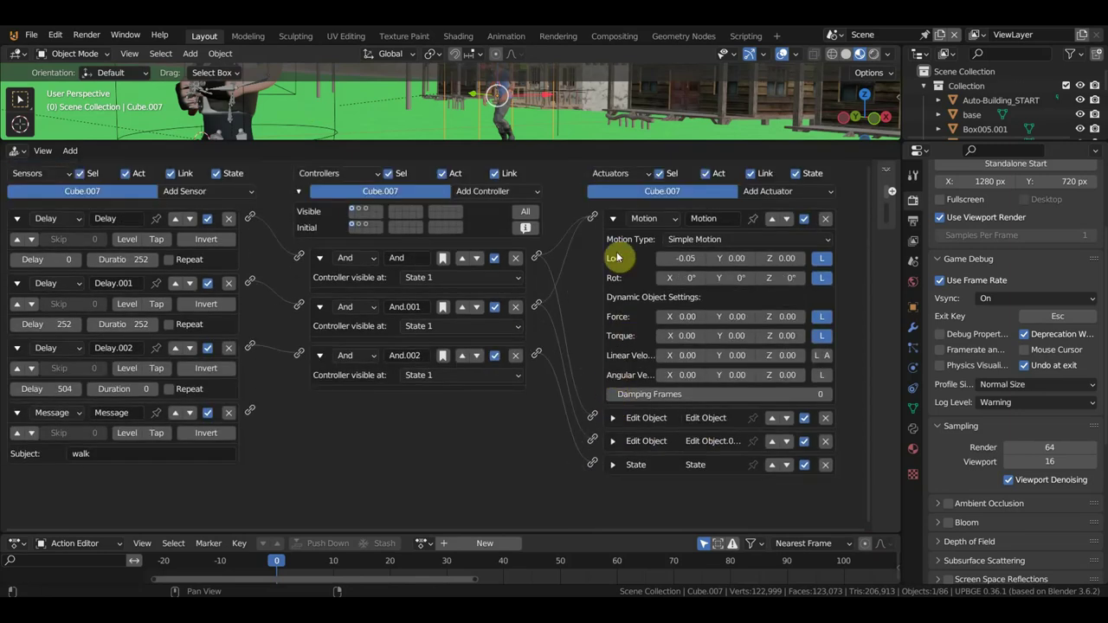
left_click(615, 220)
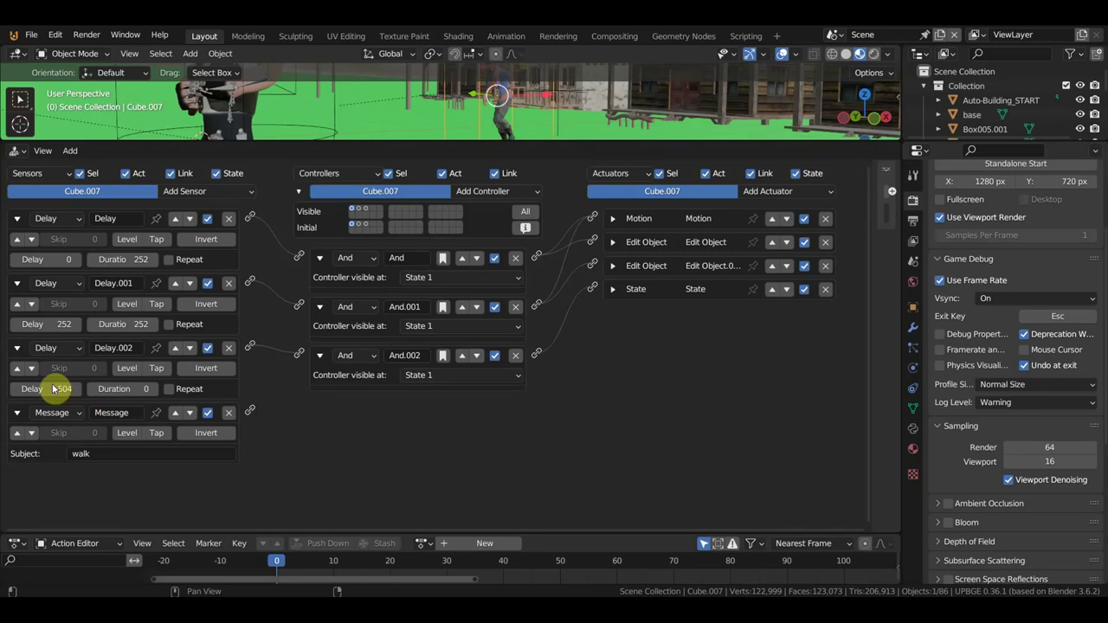
Collapse the Delay, Delay.001, Delay.002 sensors and the And, And.001, And.002 controllers
left_click(16, 347)
left_click(17, 283)
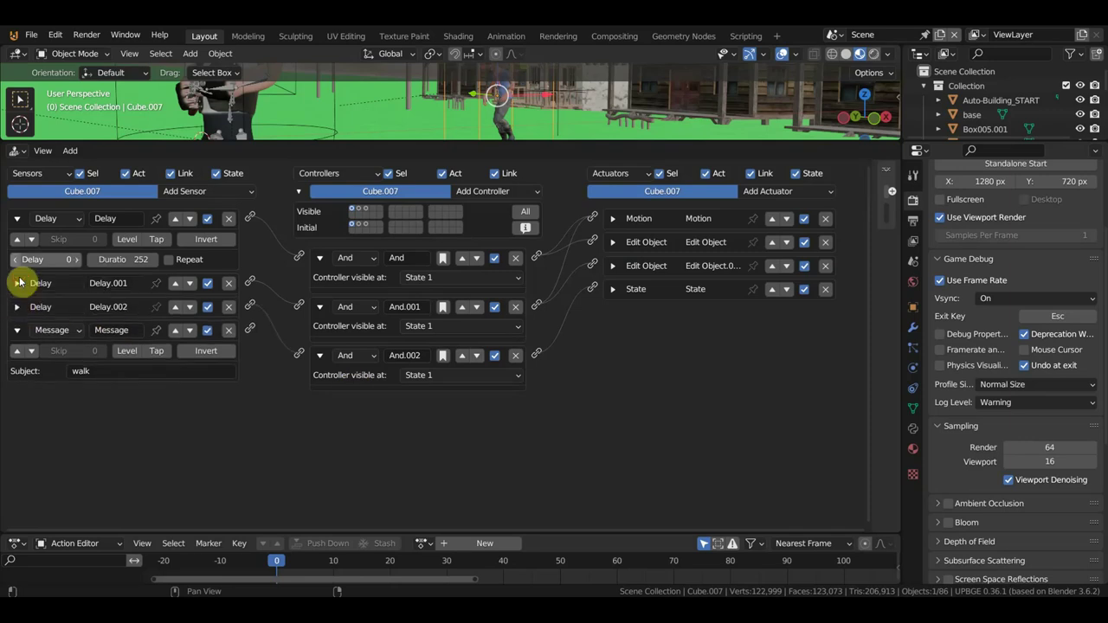
left_click(17, 224)
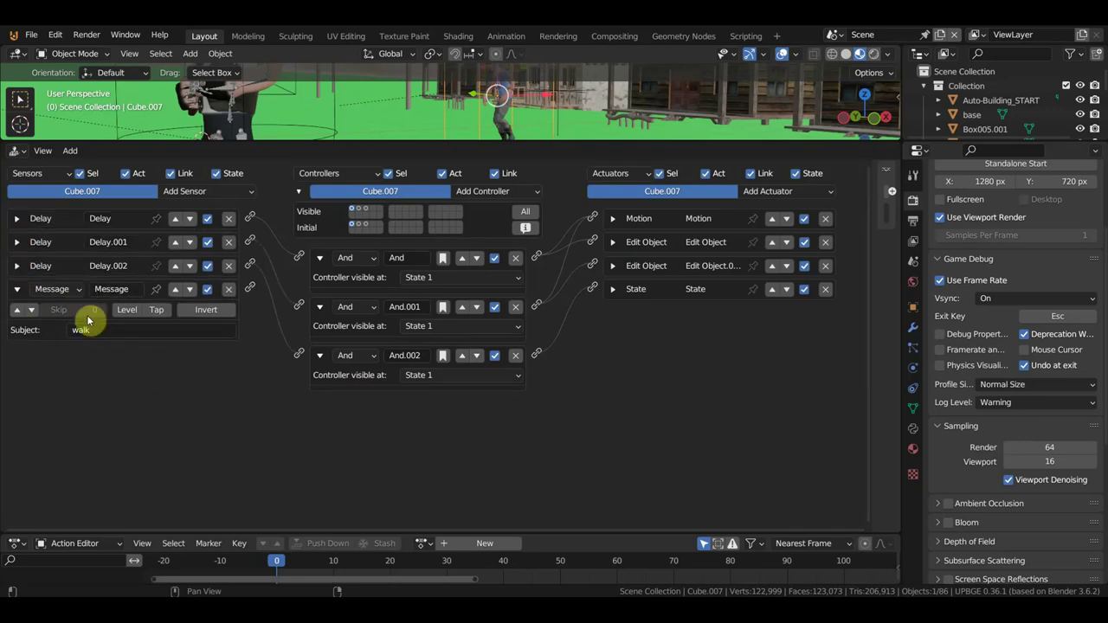
left_click(320, 355)
left_click(320, 307)
left_click(320, 258)
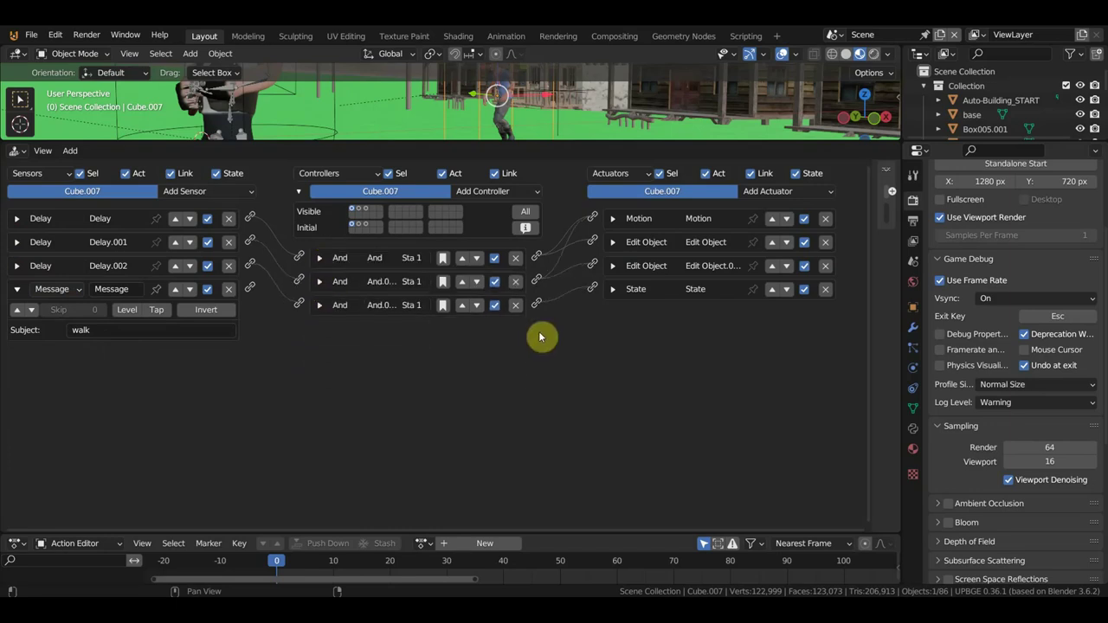
left_click(773, 191)
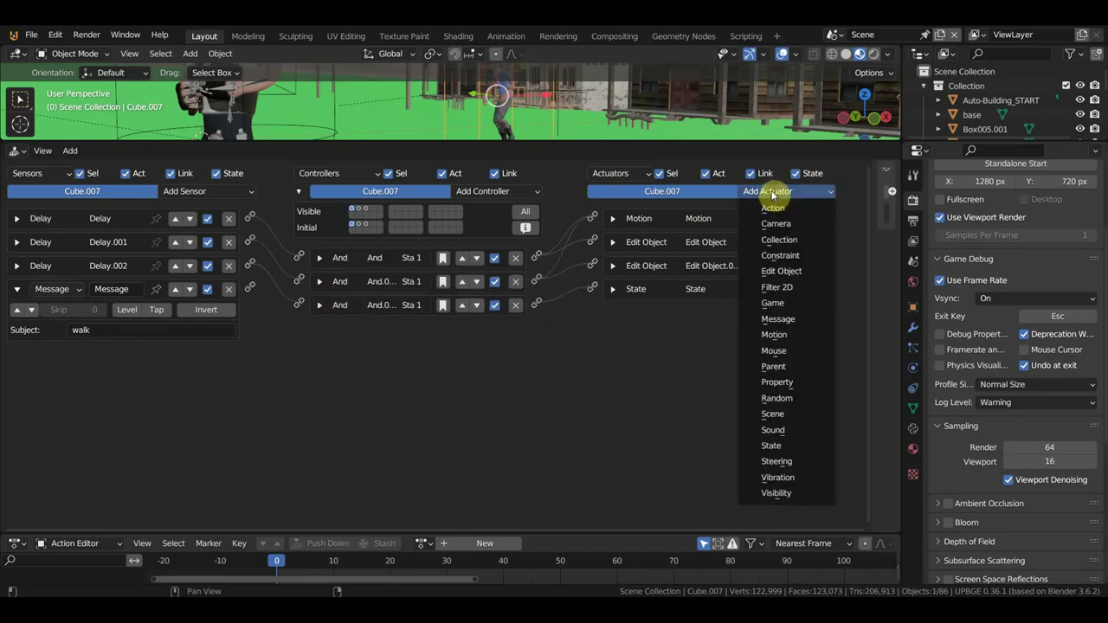
Add a second State actuator, State.002, to Cube.007
left_click(786, 445)
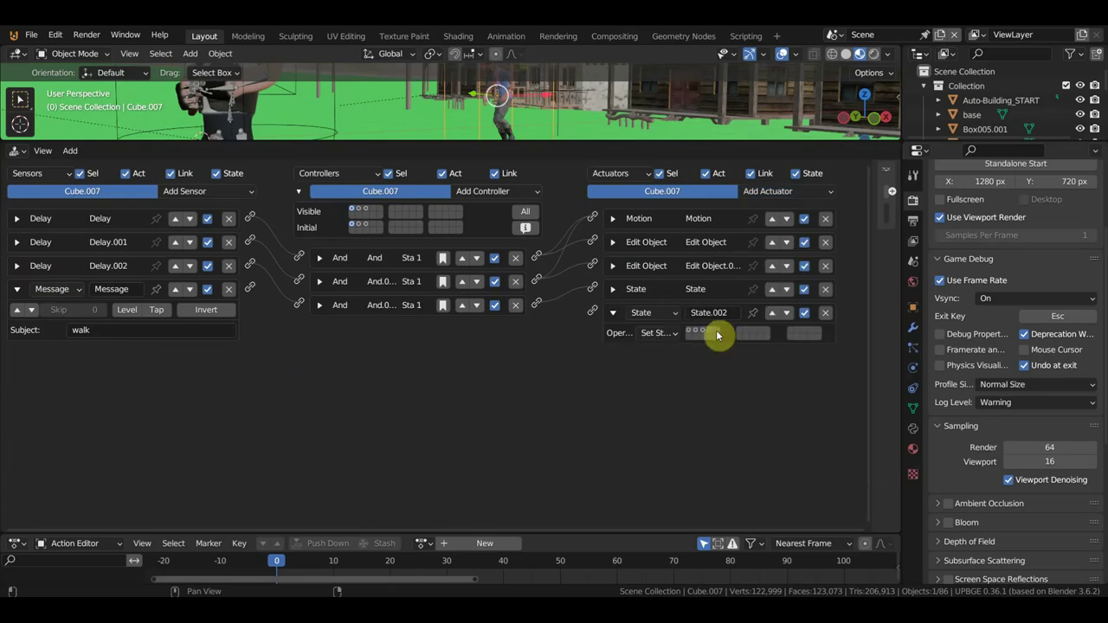
key("ctrl+z")
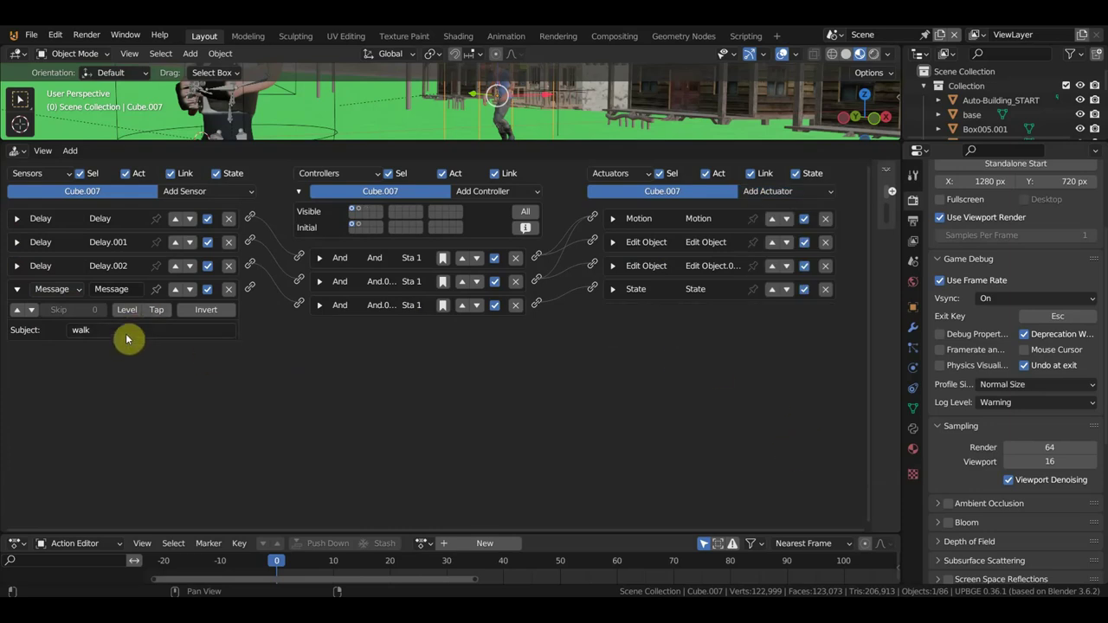
left_click(773, 195)
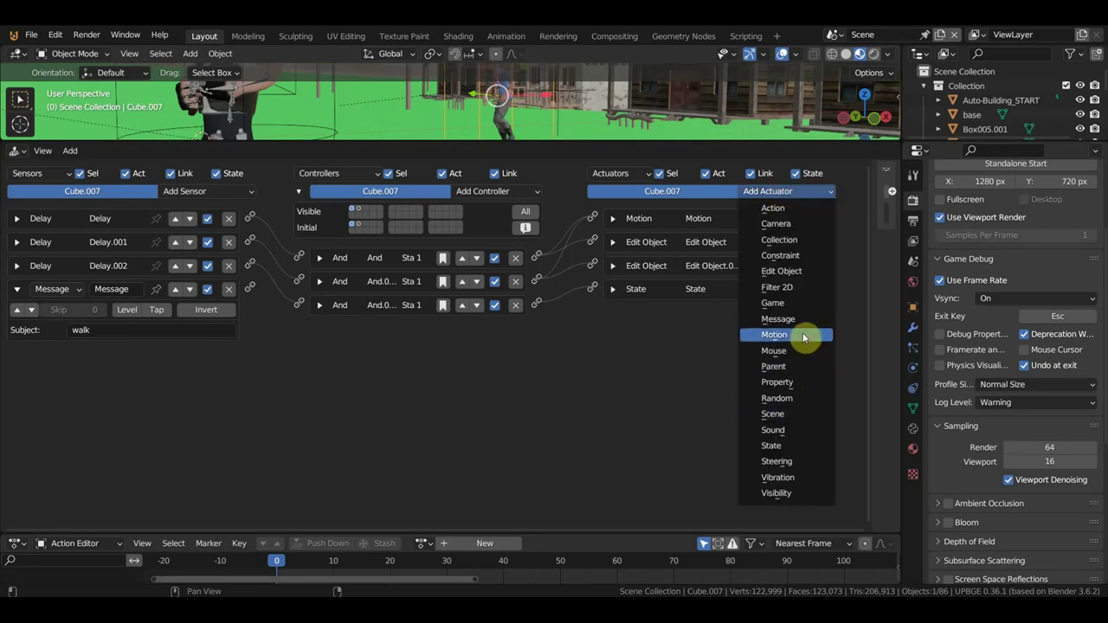
left_click(806, 446)
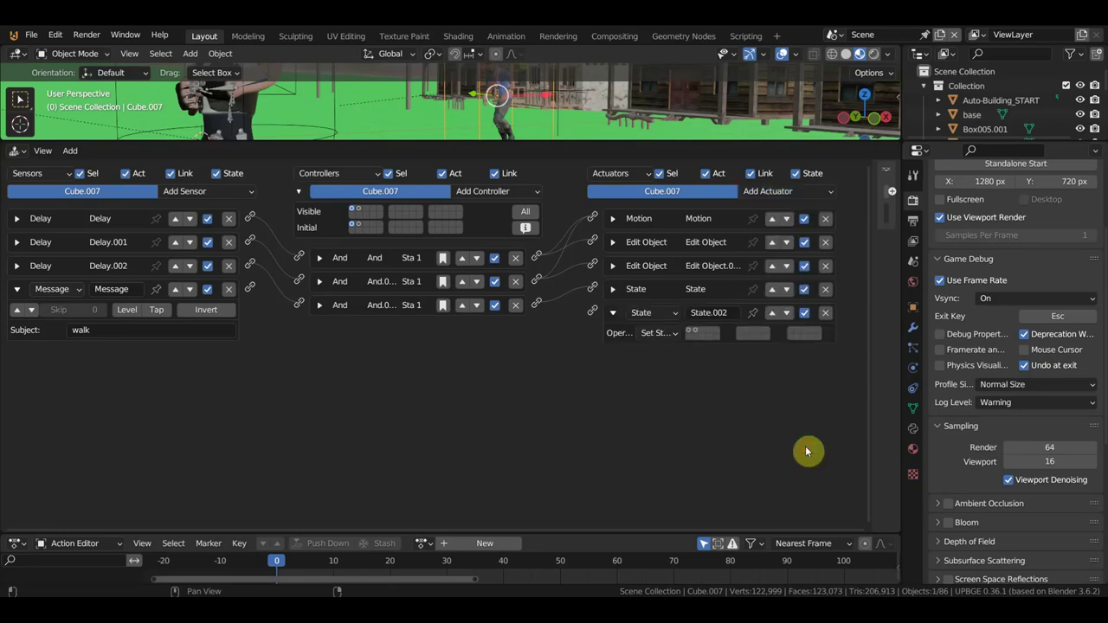
left_click(613, 291)
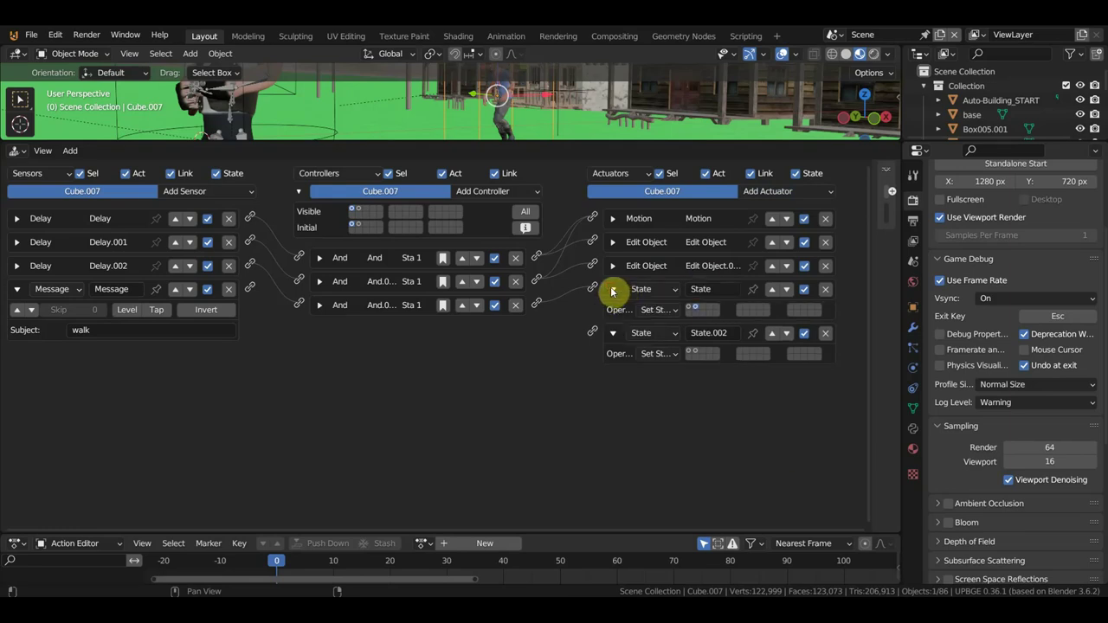
left_click(612, 291)
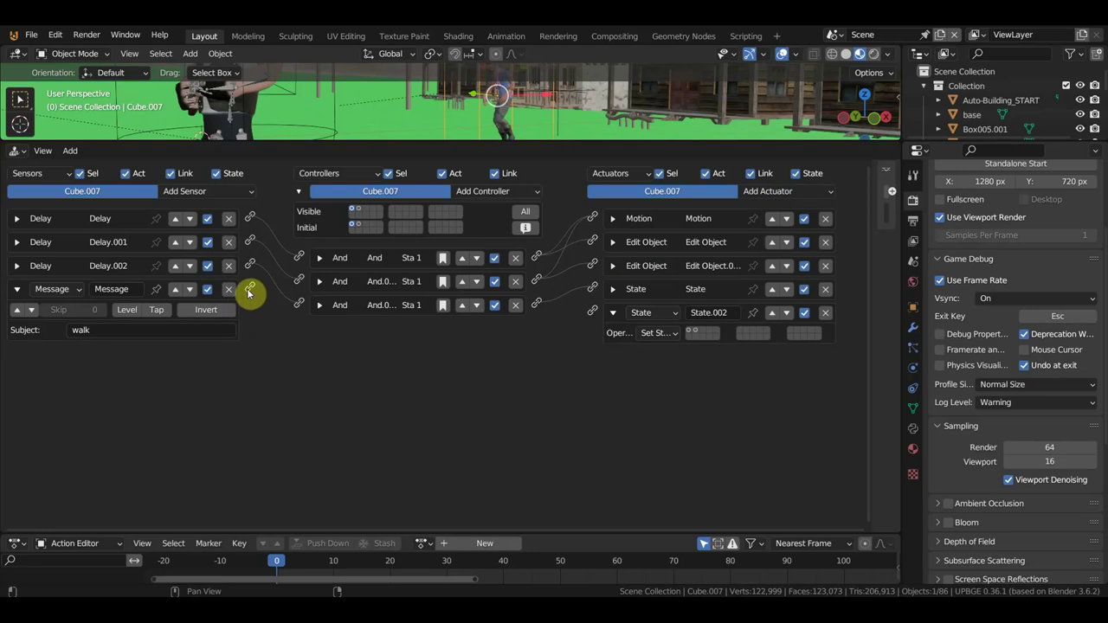
Link the 'walk' Message sensor to State.002 via new And.004, switching to state 3
left_click_drag(250, 287, 592, 310)
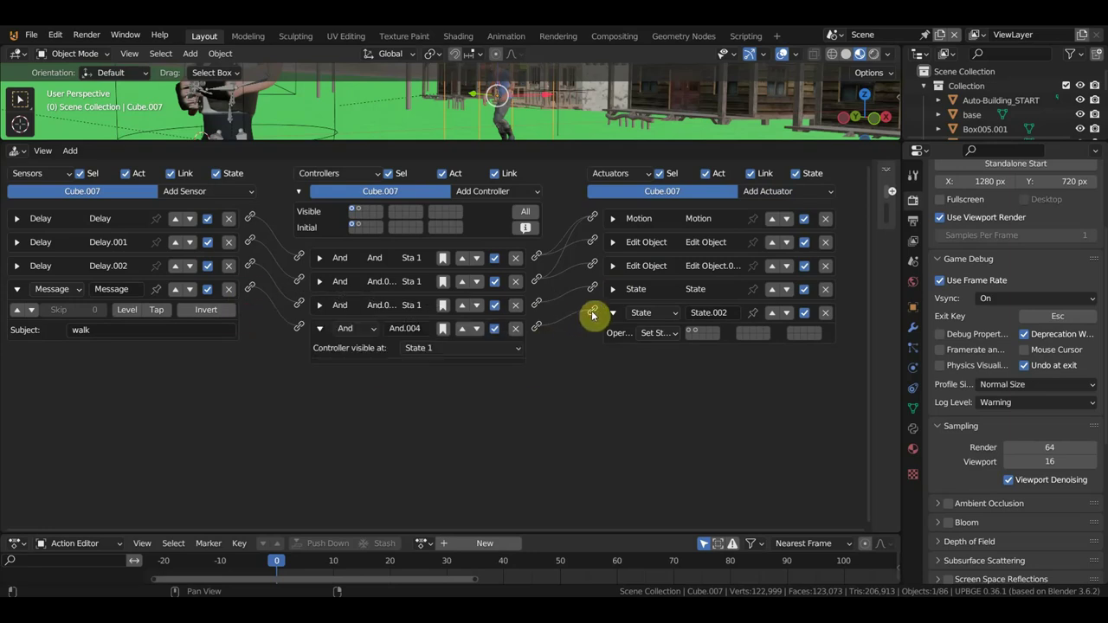
left_click(704, 333)
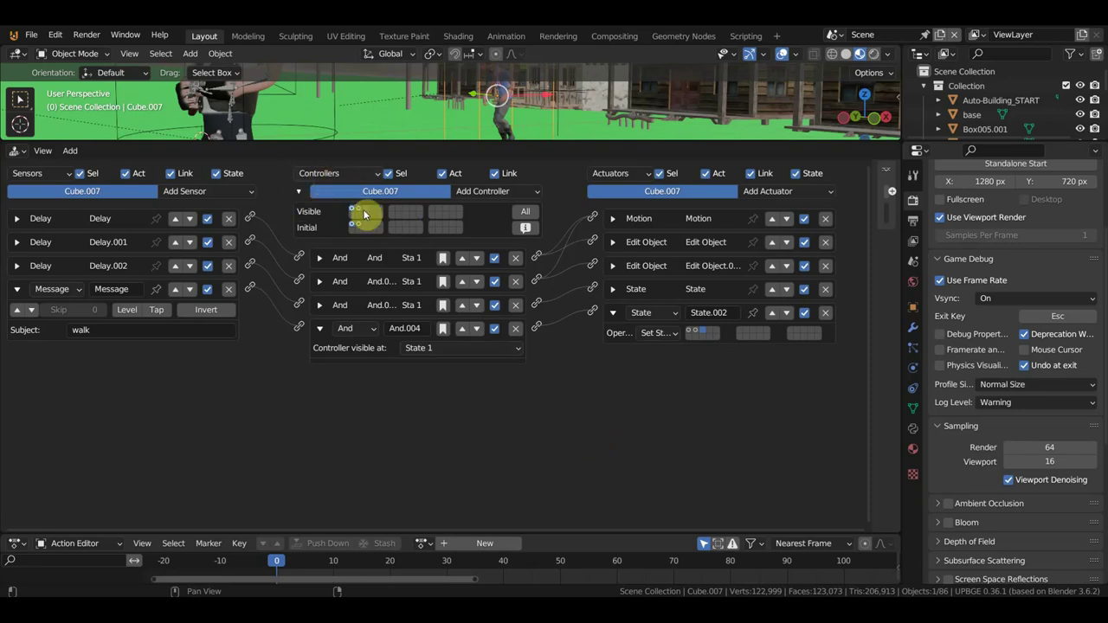
left_click(300, 190)
Show only state 3 logic and add a Delay sensor and a Set State actuator
left_click(299, 190)
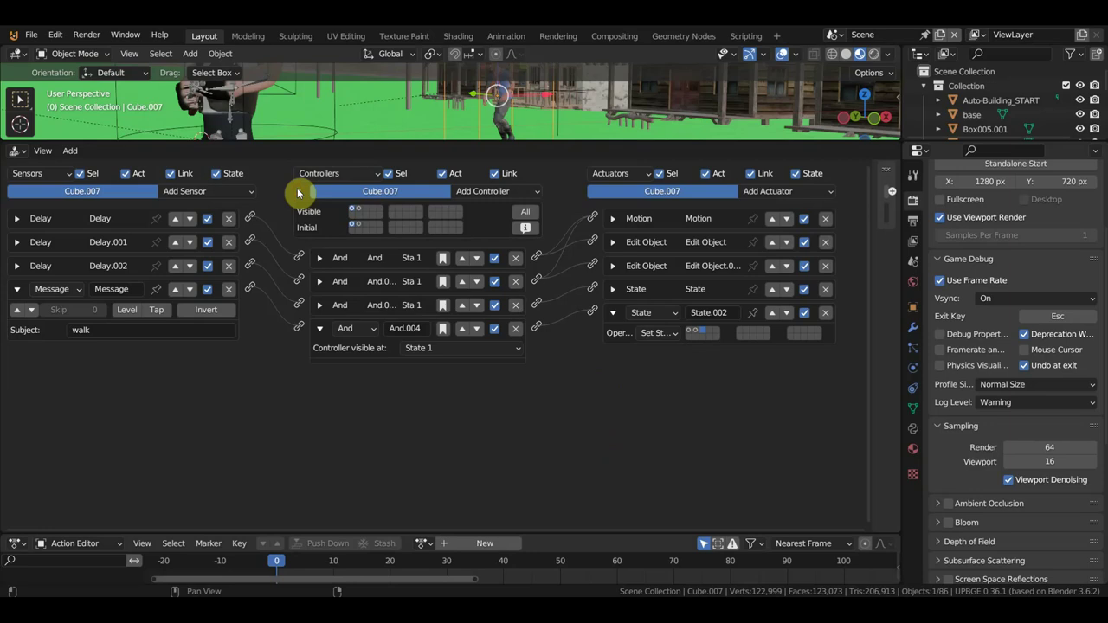
left_click(364, 212)
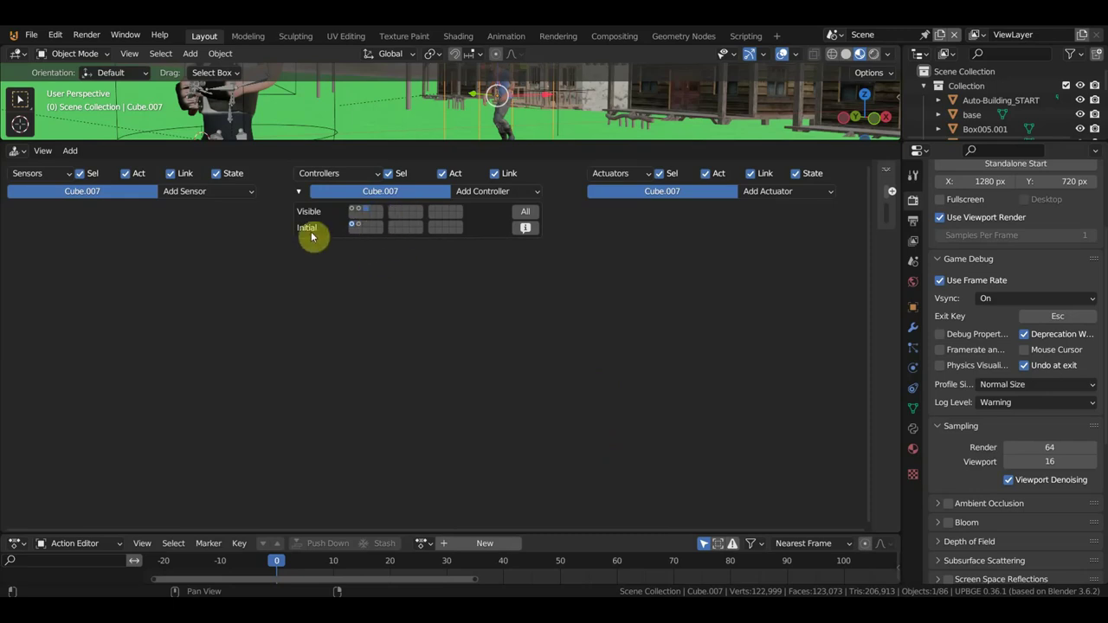
left_click(200, 191)
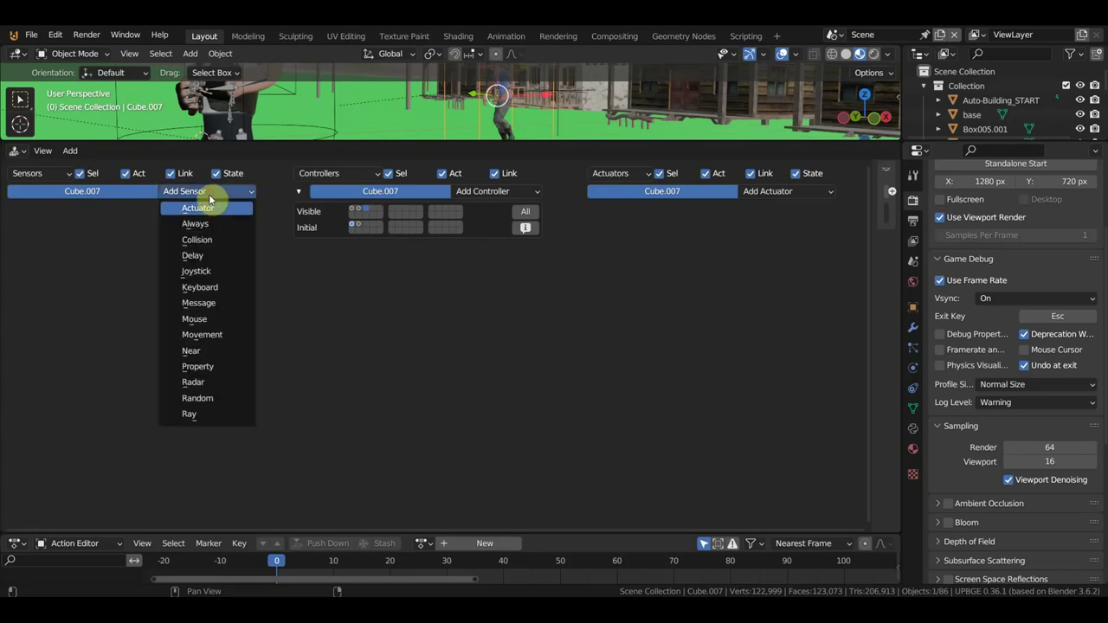
left_click(211, 254)
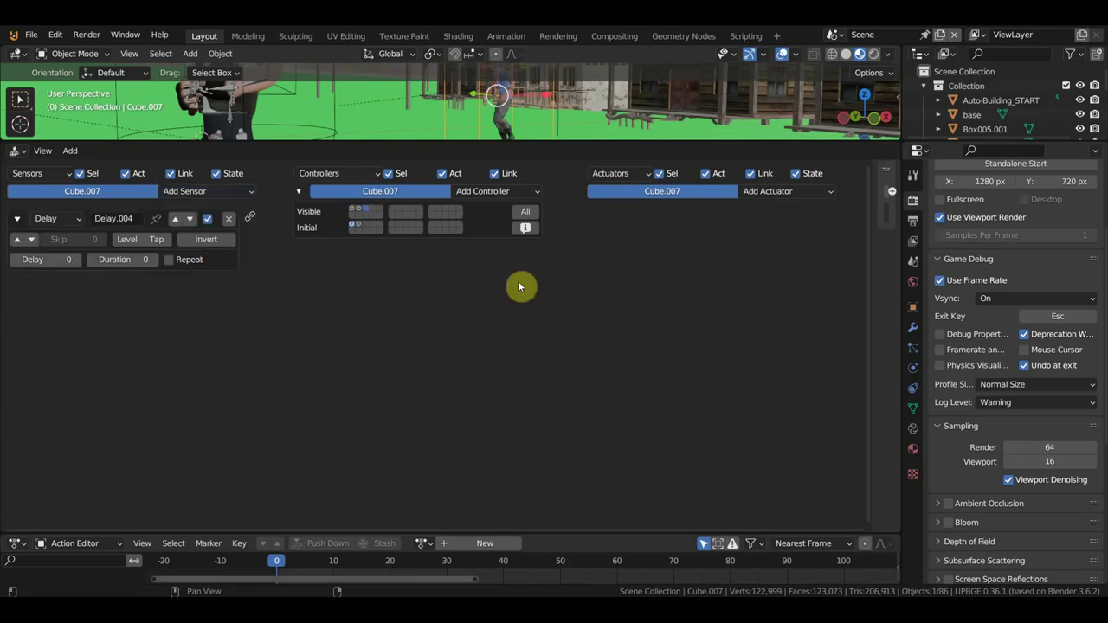
left_click(772, 191)
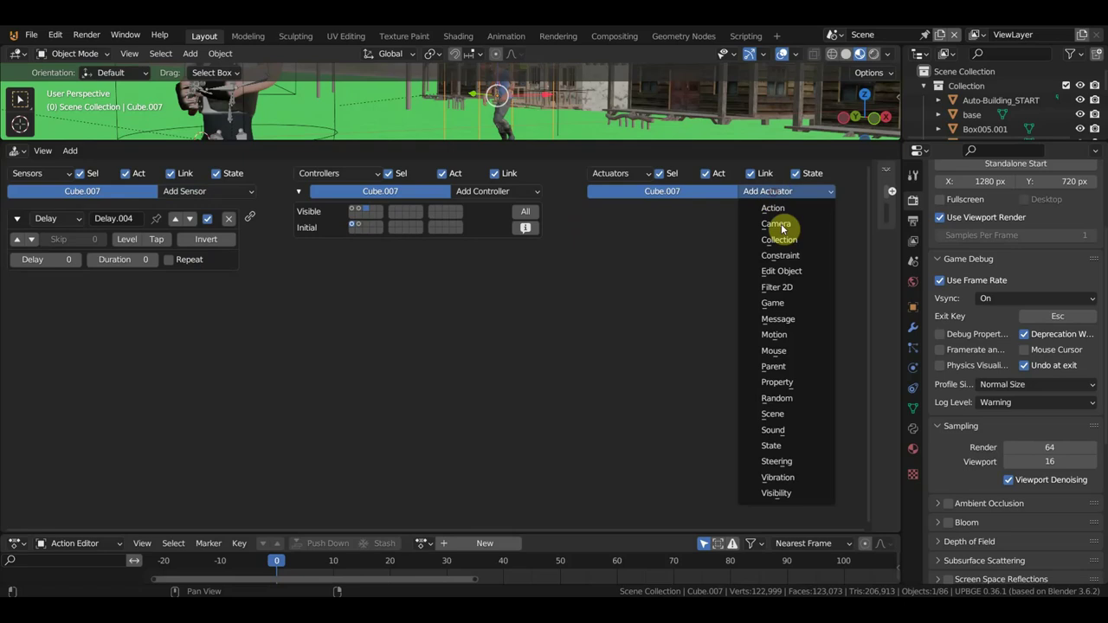
left_click(779, 446)
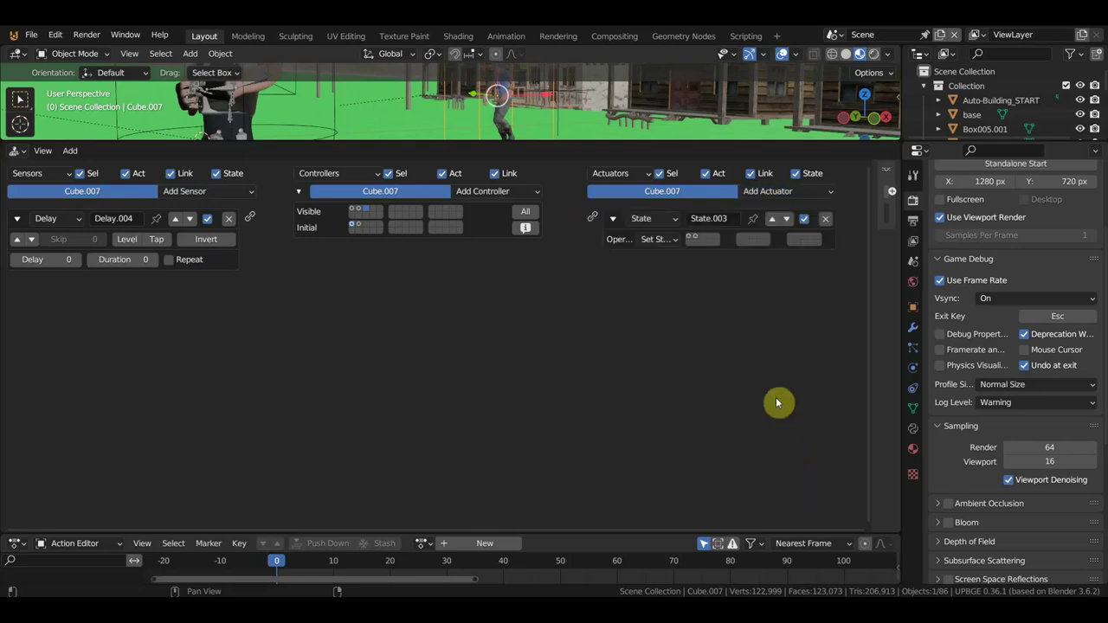
left_click(702, 240)
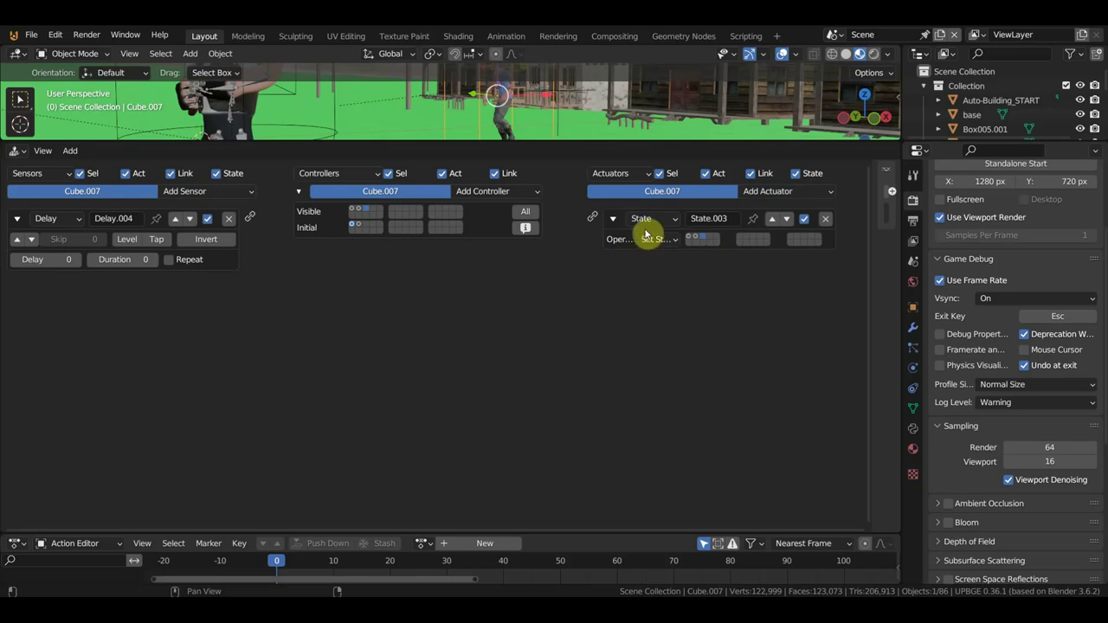
Wire Delay.004 to State.003 through a new And.005, then display State 1 logic
left_click_drag(250, 215, 378, 271)
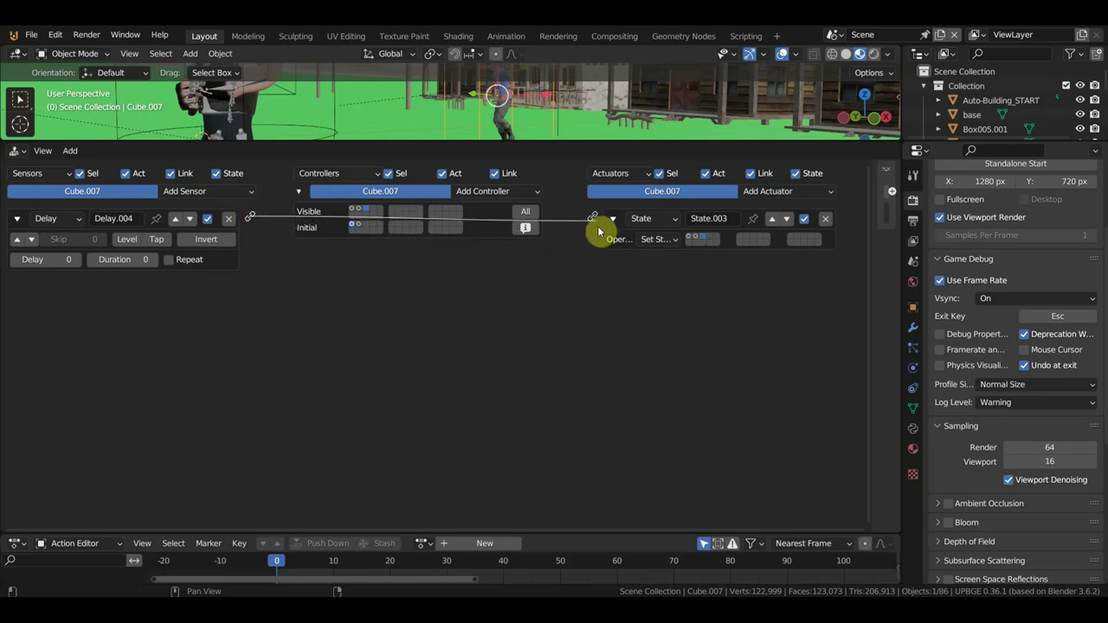
left_click_drag(246, 220, 594, 217)
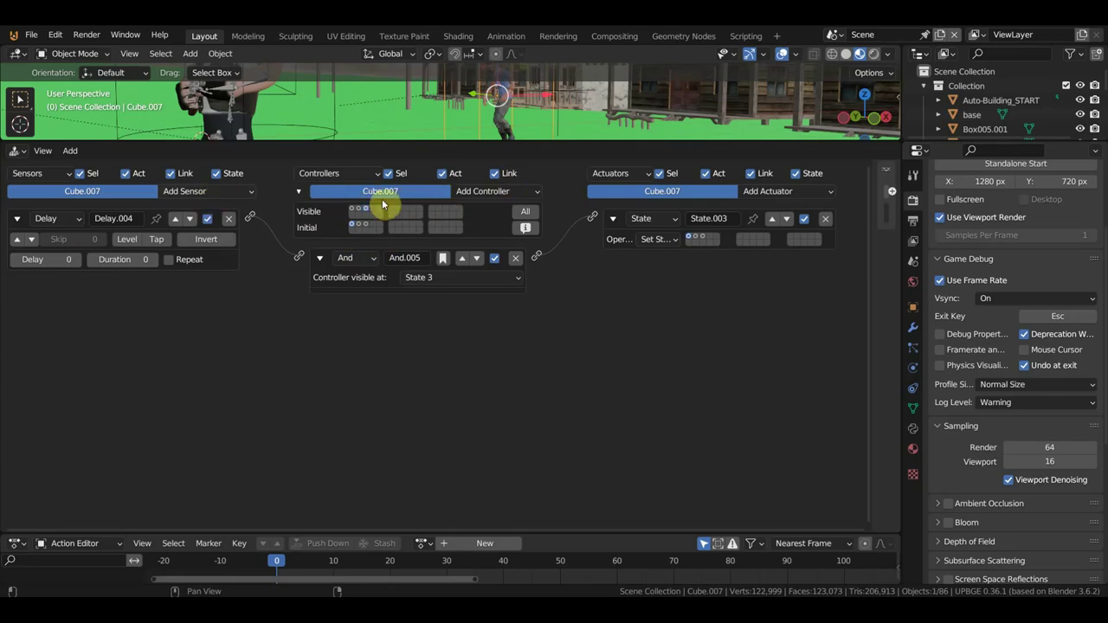
left_click(352, 211)
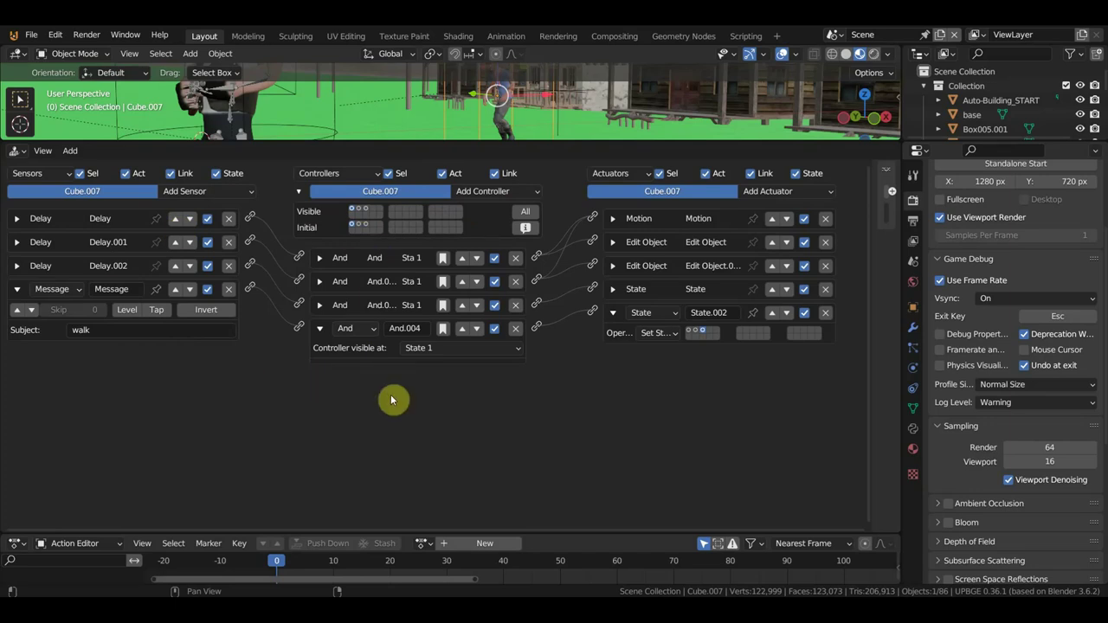
Add a Near sensor and a Seek Steering actuator, linked through new controller And.006
left_click(200, 192)
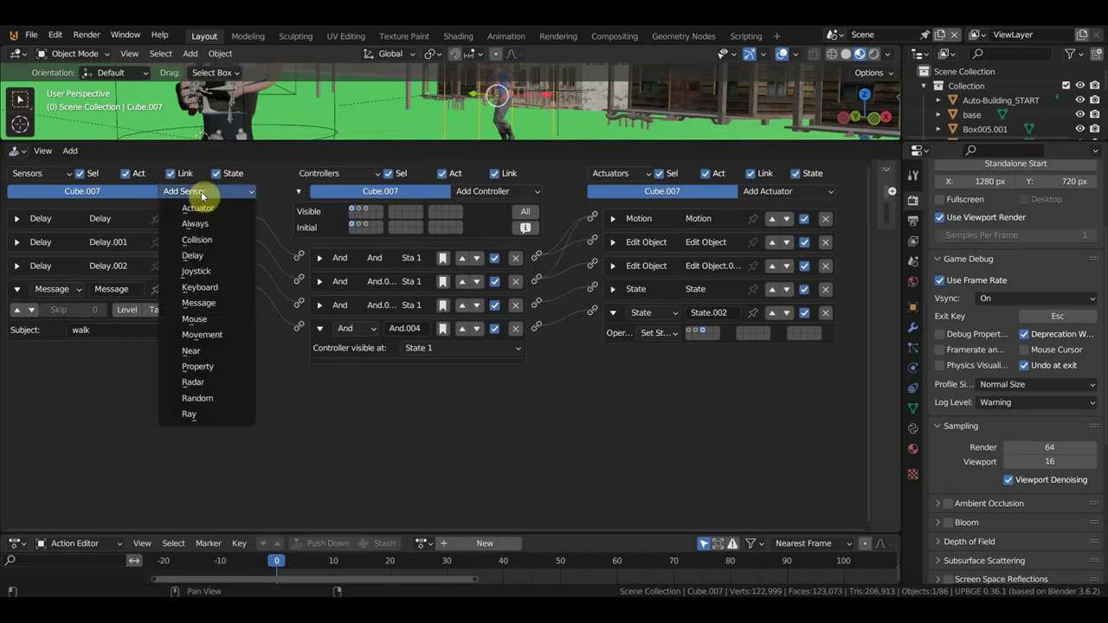
left_click(208, 351)
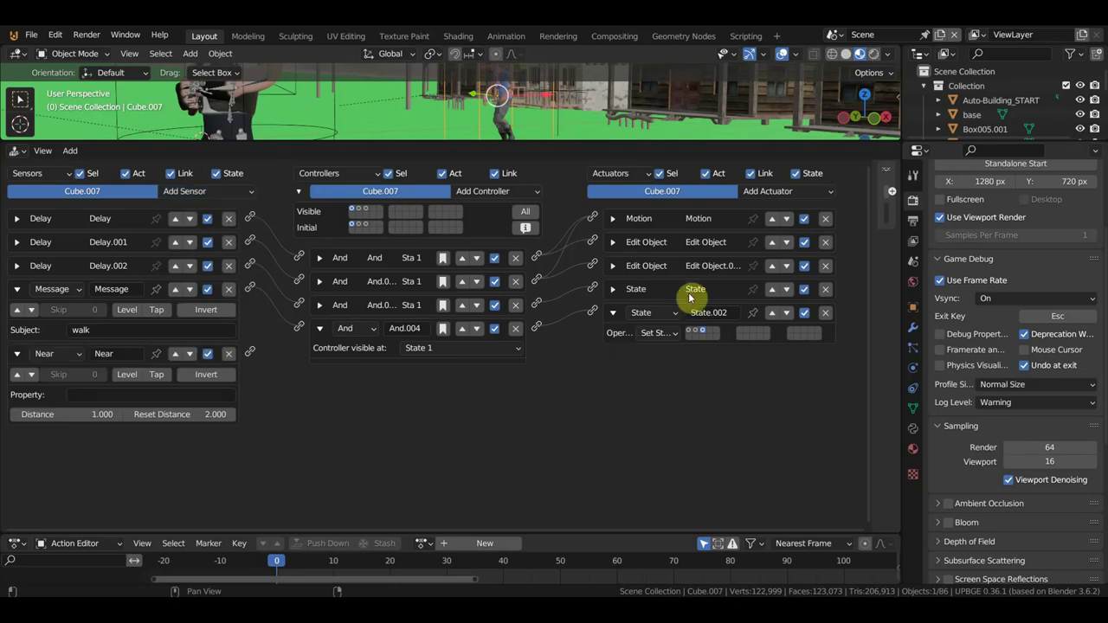
left_click(826, 192)
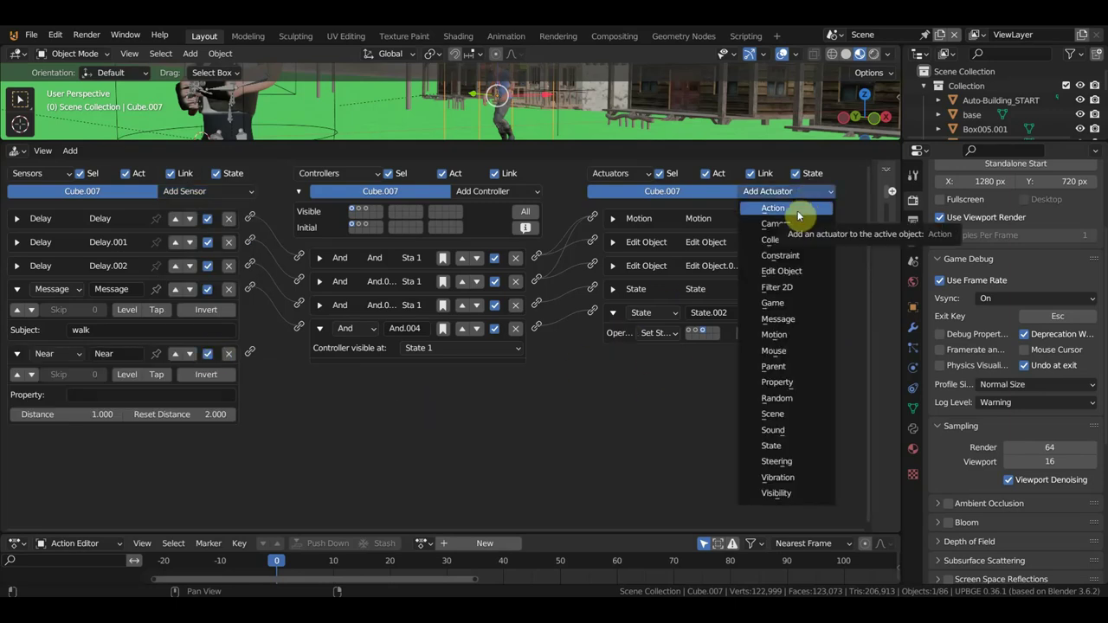
left_click(802, 465)
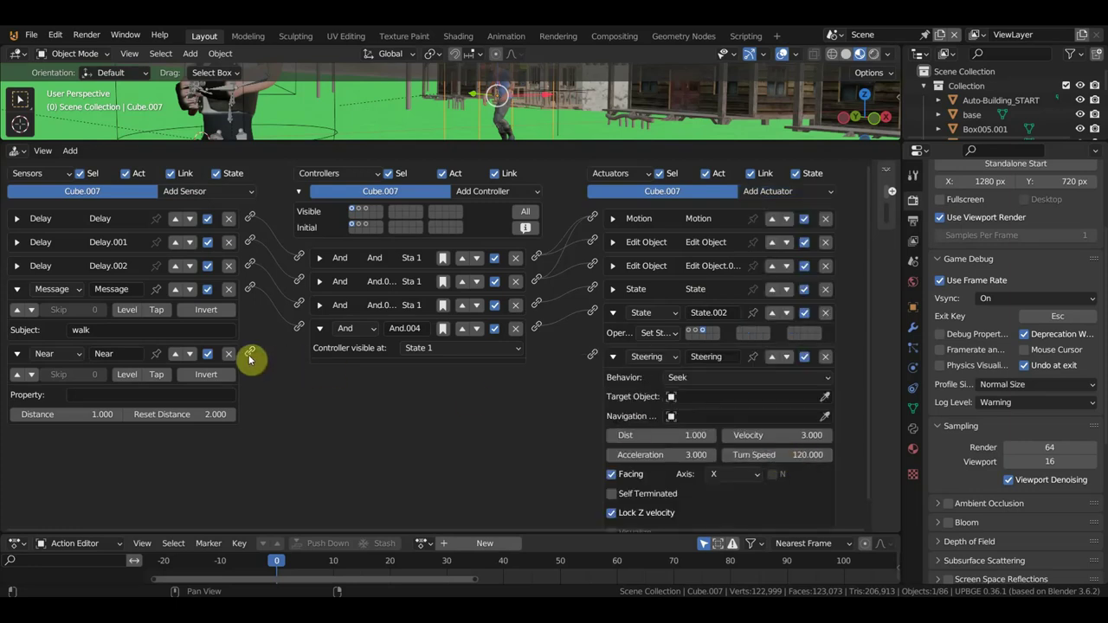
mouse_move(249, 352)
left_mouse_down()
mouse_move(321, 386)
mouse_move(592, 355)
left_mouse_up()
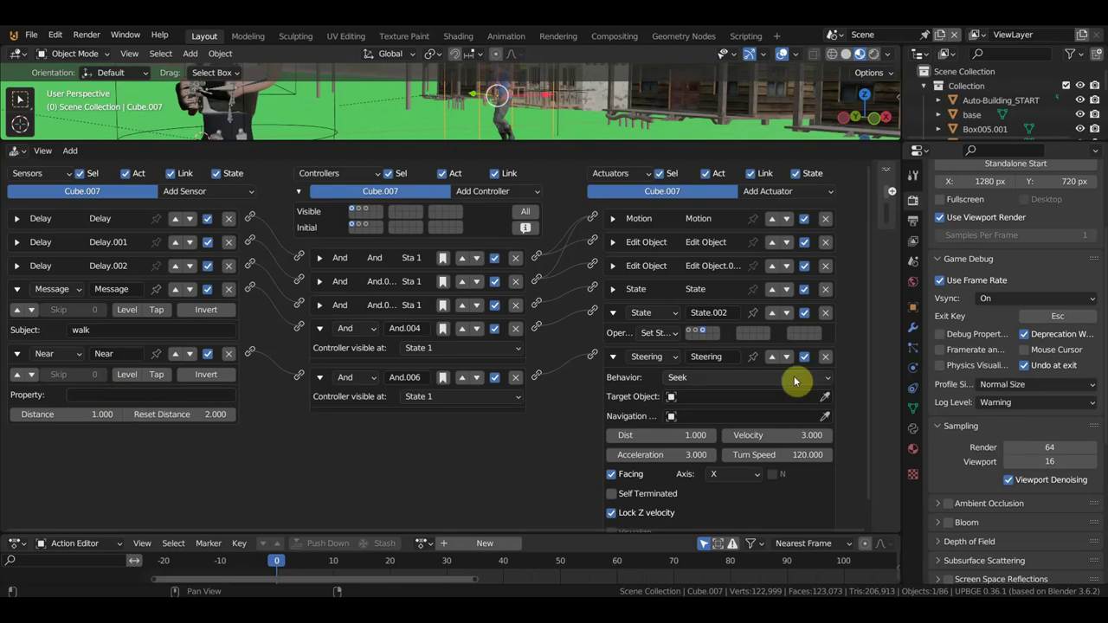
Set Steering to Path following, target Cube.003, navigation mesh Navmesh, facing axis -X
left_click(725, 379)
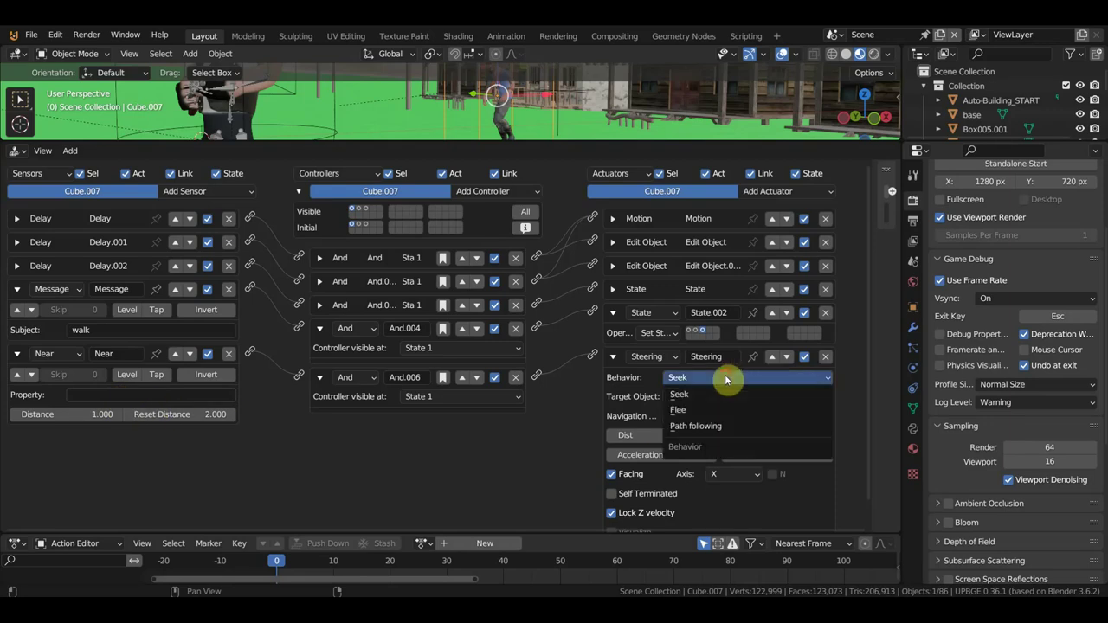
left_click(722, 427)
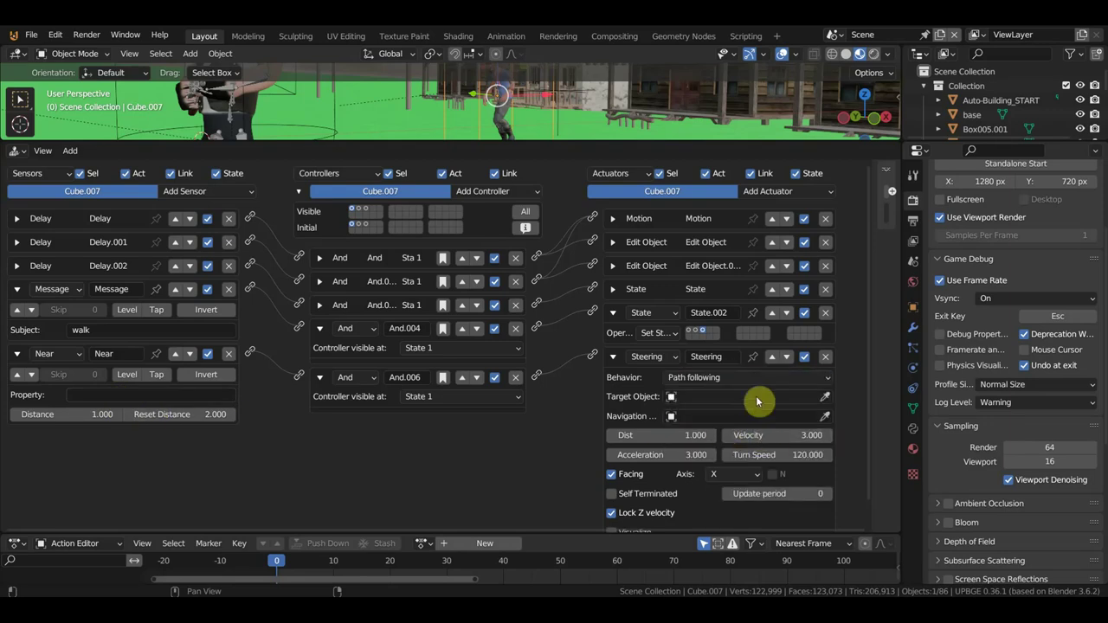
left_click_drag(666, 141, 660, 289)
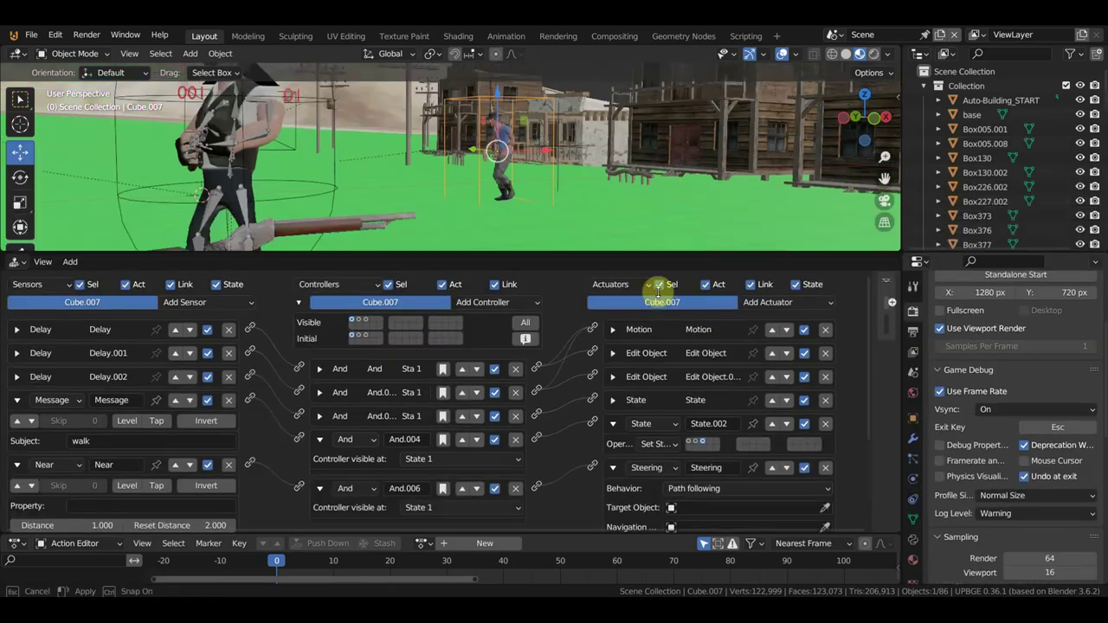
scroll(817, 470, "down", 4)
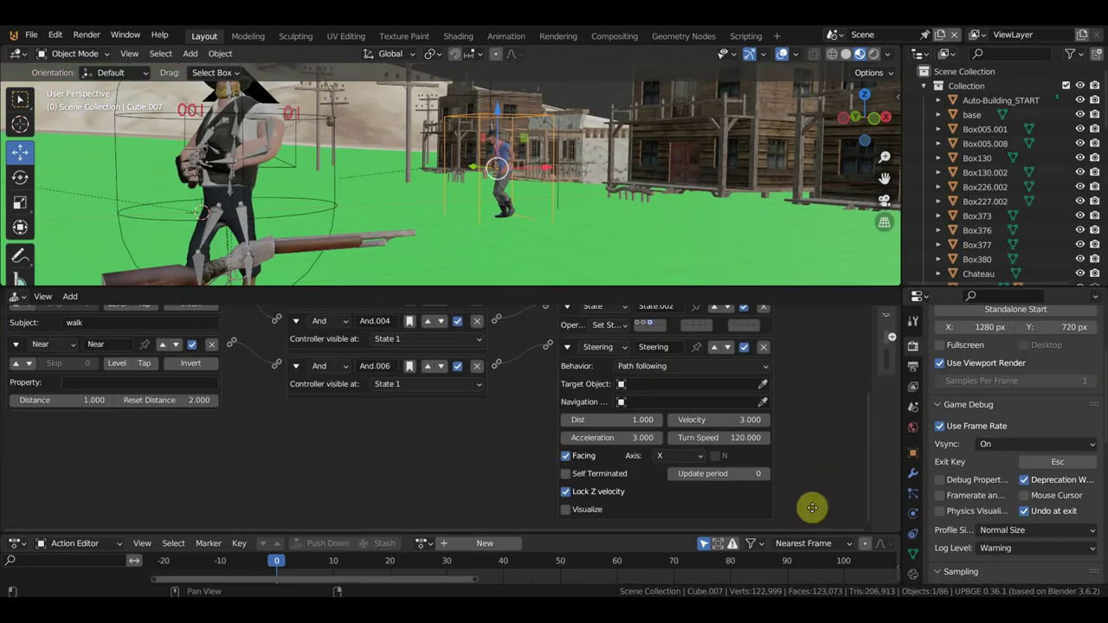
left_click(763, 387)
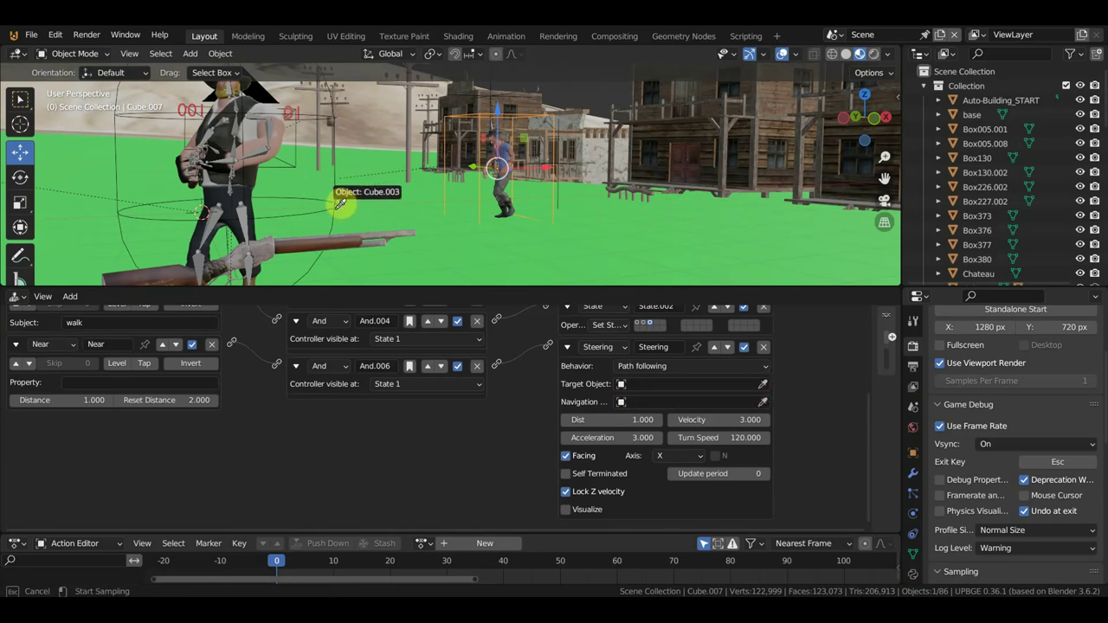
left_click(339, 204)
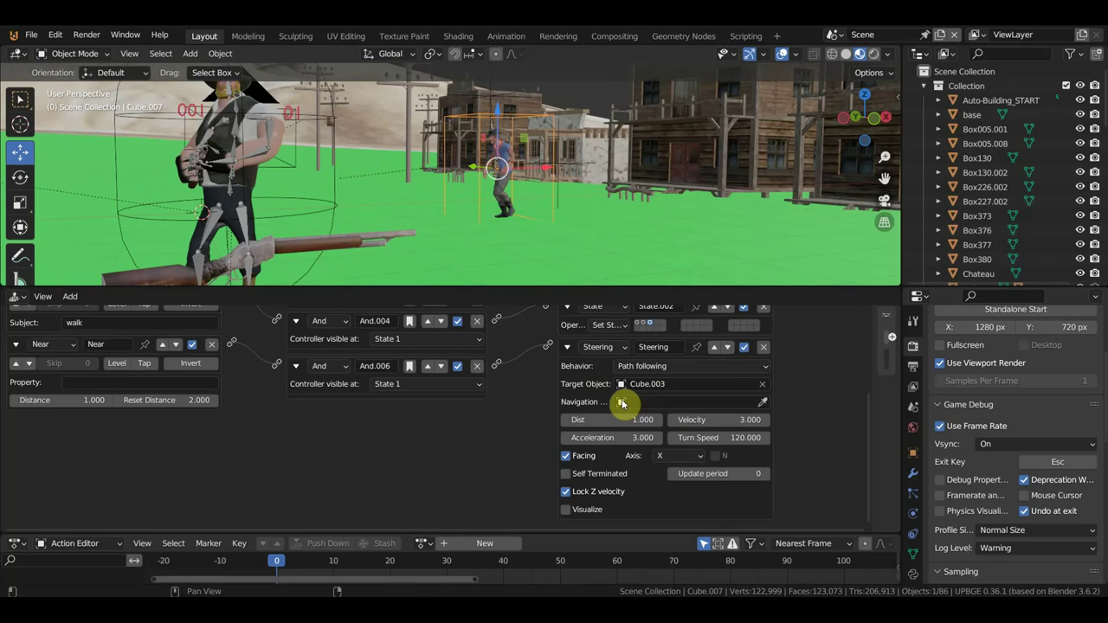
left_click(763, 404)
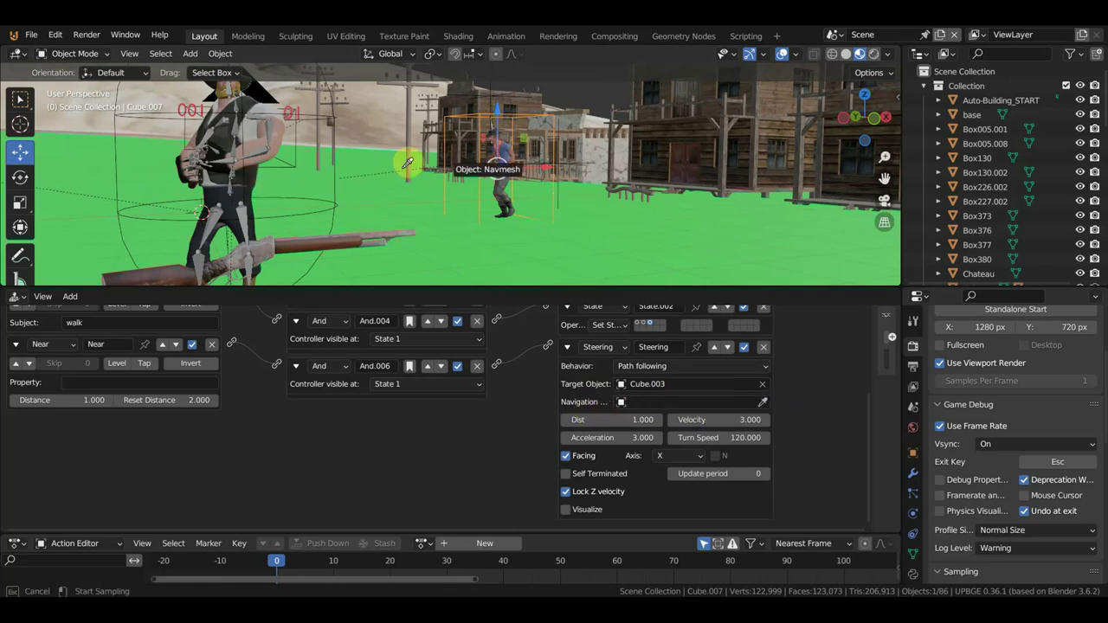
left_click(568, 253)
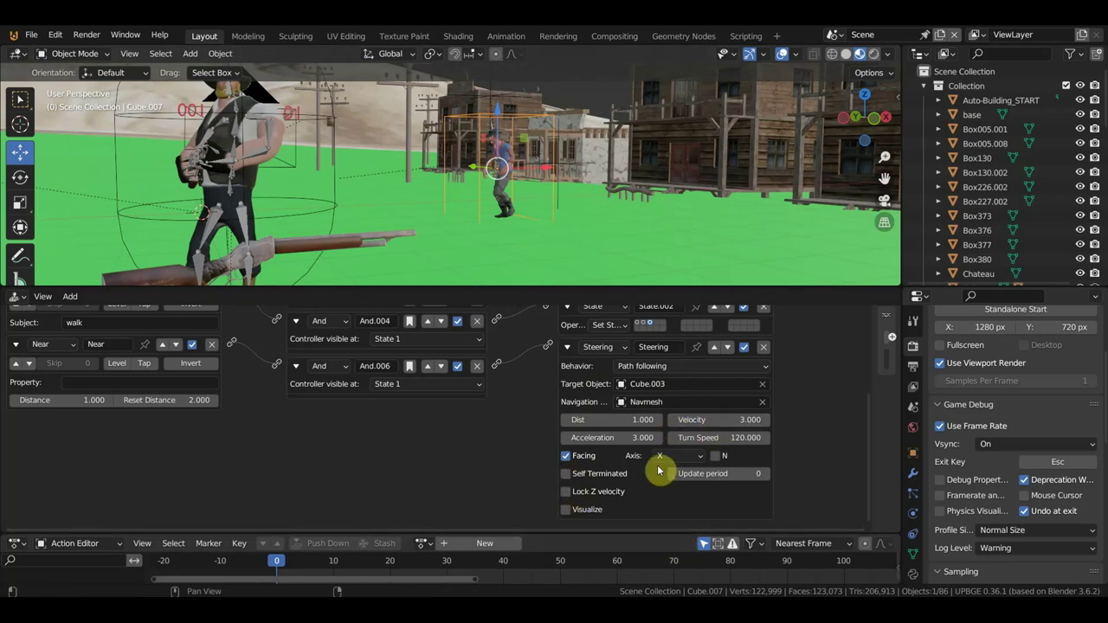
left_click(702, 456)
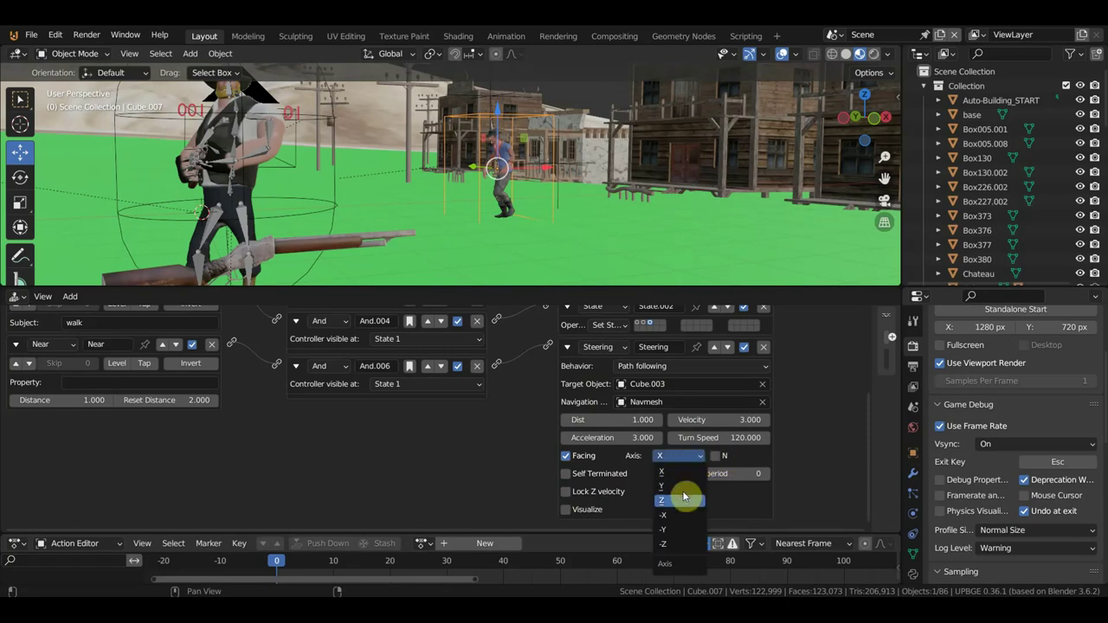
left_click(679, 518)
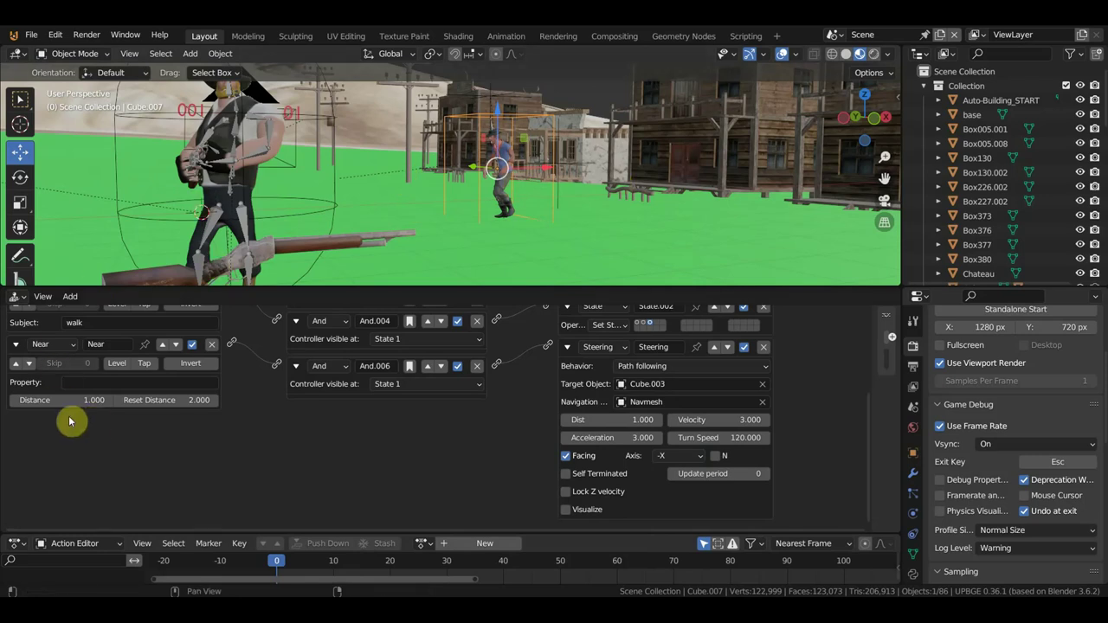
Show Cube.007's Game Physics: Dynamic type, Actor enabled, Mass 1.000, Radius 1 m
scroll(1010, 429, "up", 3)
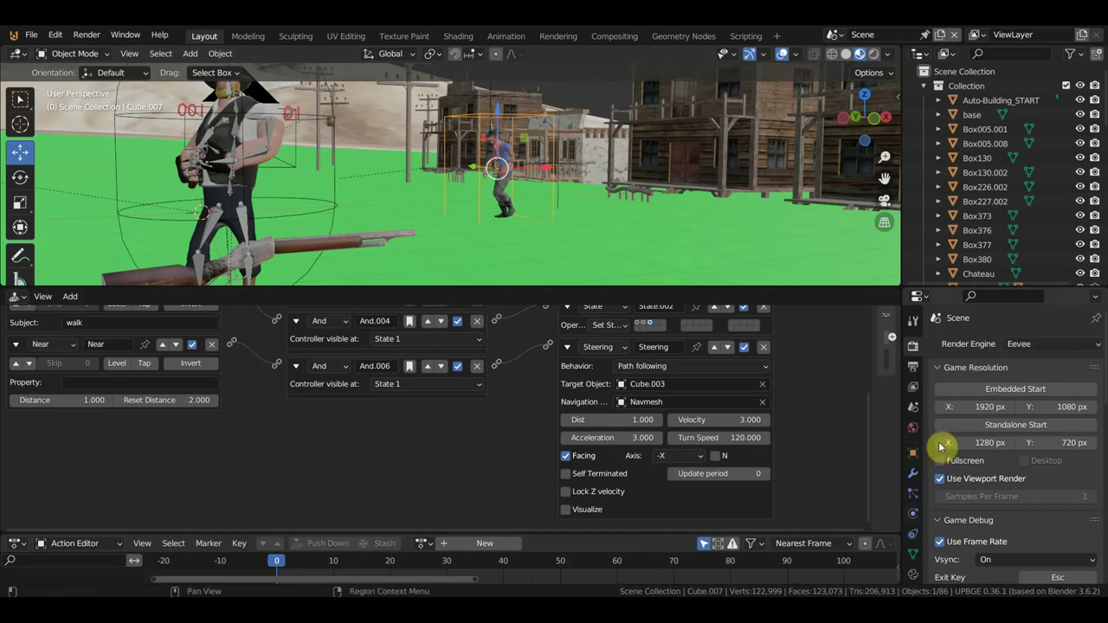
left_click(916, 514)
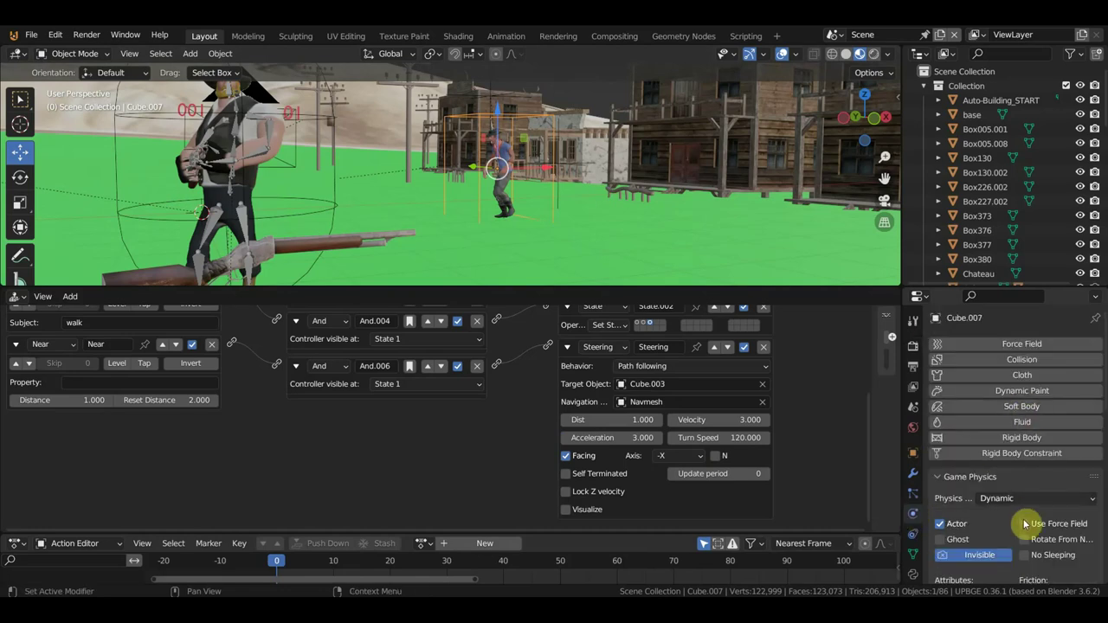
scroll(1009, 516, "down", 3)
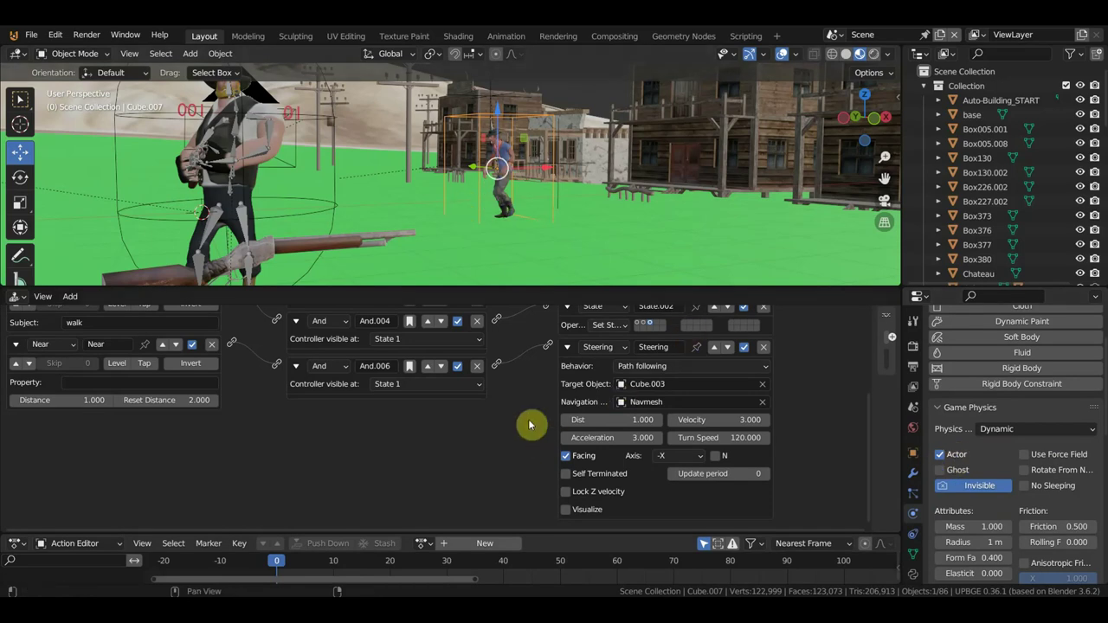
mouse_move(526, 422)
middle_mouse_down()
mouse_move(524, 494)
mouse_move(525, 465)
middle_mouse_up()
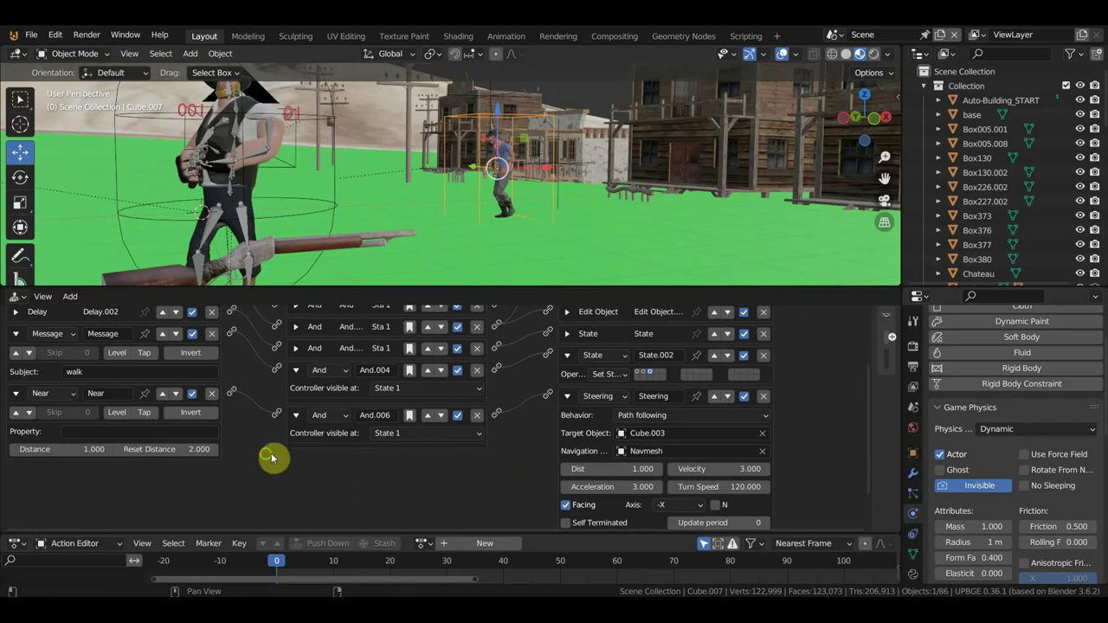
scroll(266, 349, "up", 3)
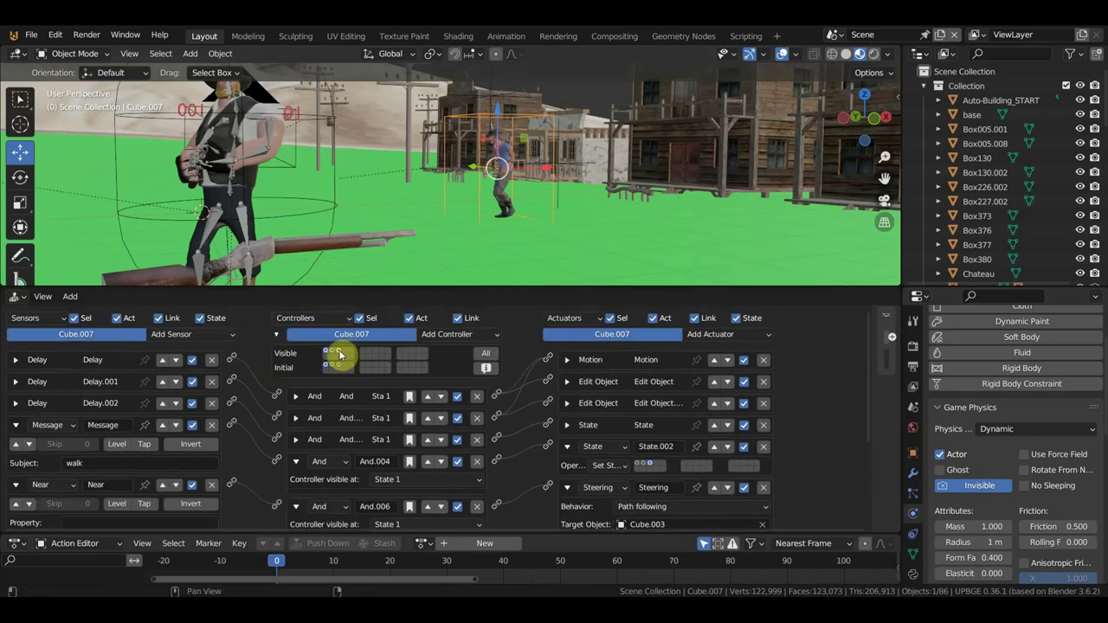
Set Empty.004's Radar sensor to a 100° angle and 7.300 distance, then reselect Cube.007
left_click(490, 97)
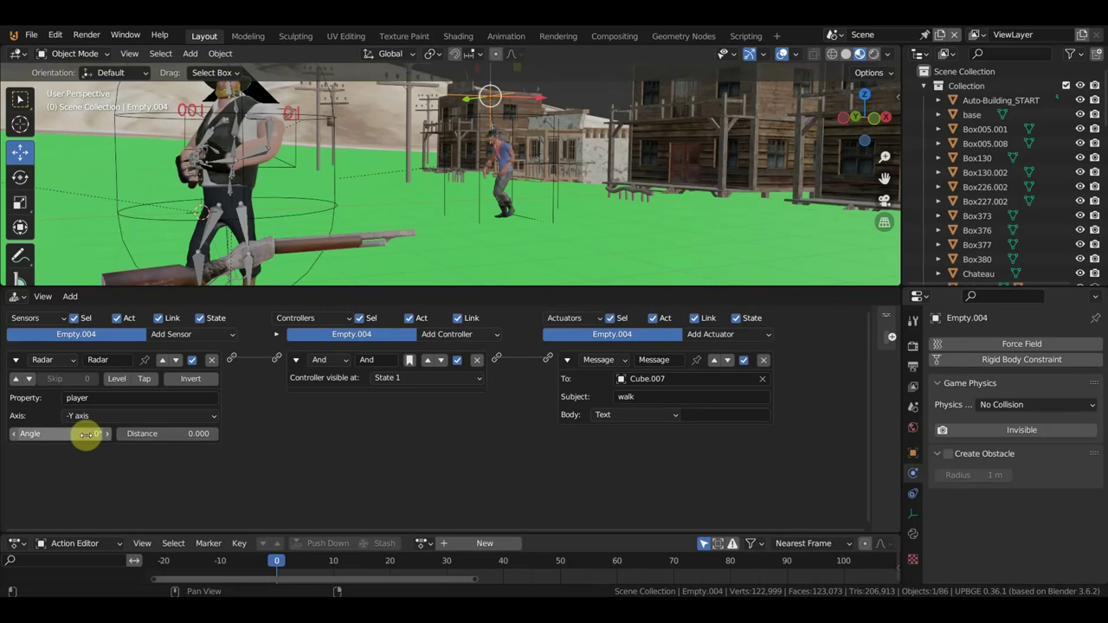
left_click(88, 434)
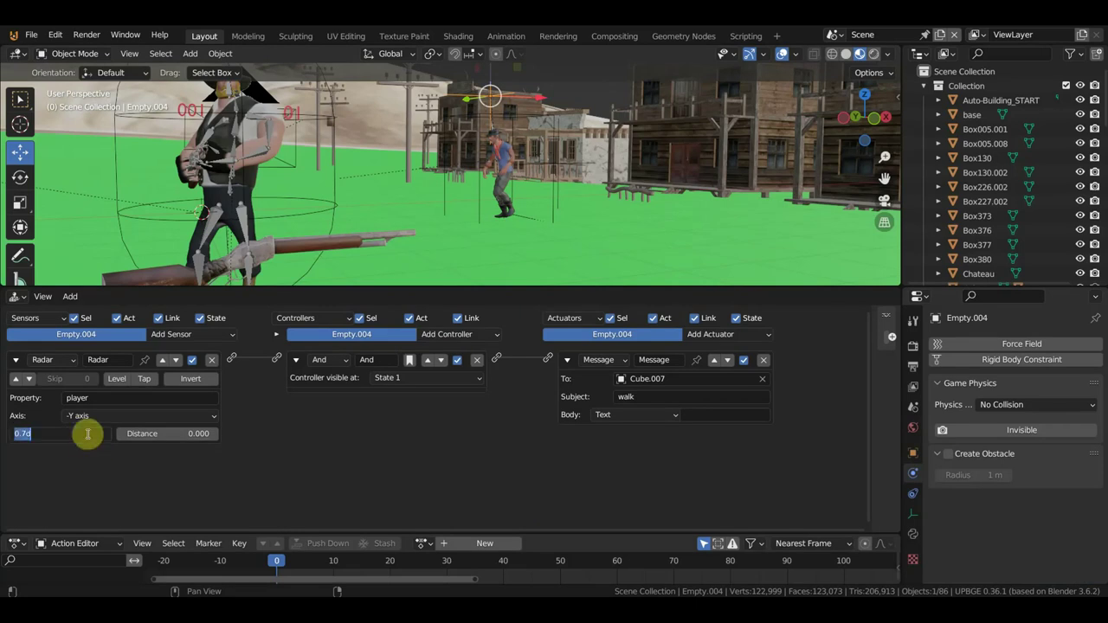
key("Return")
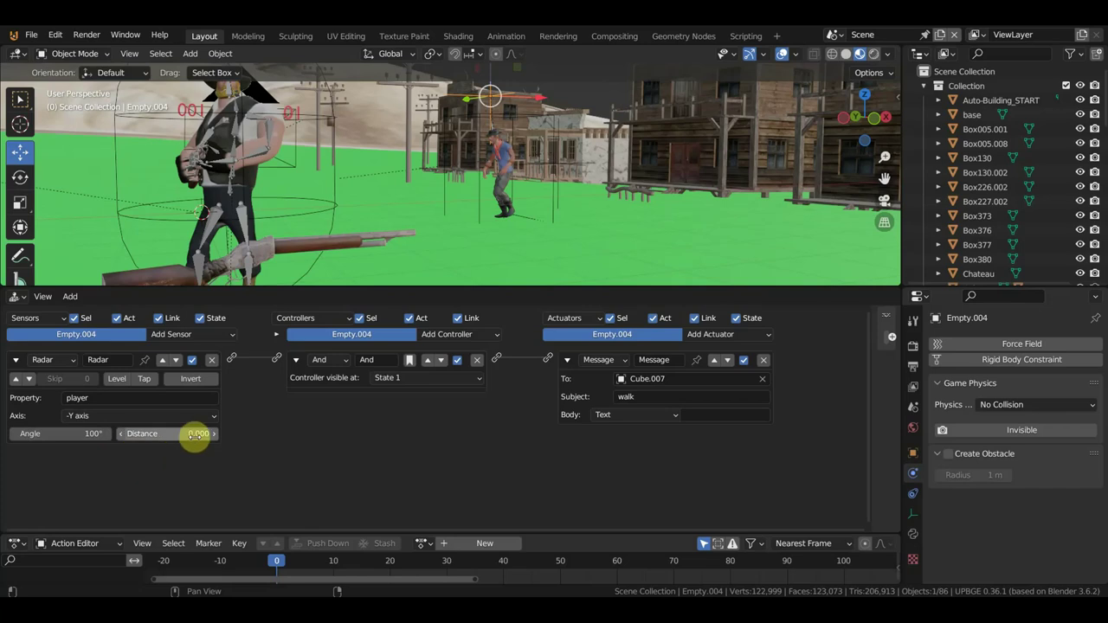
left_click(197, 434)
left_click_drag(197, 434, 213, 440)
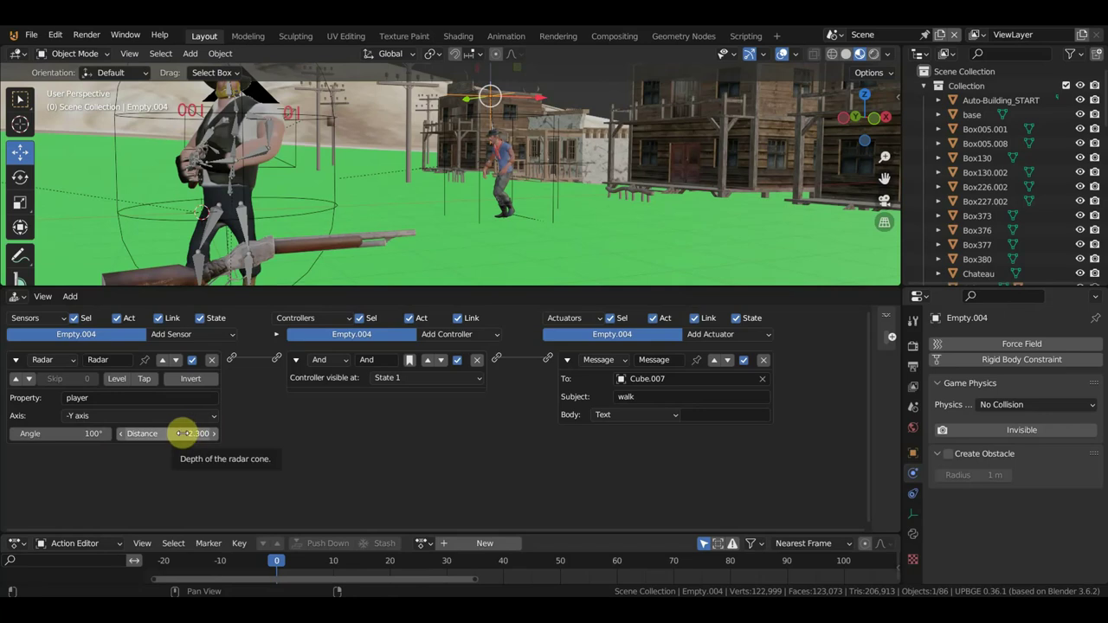
left_click_drag(196, 434, 251, 434)
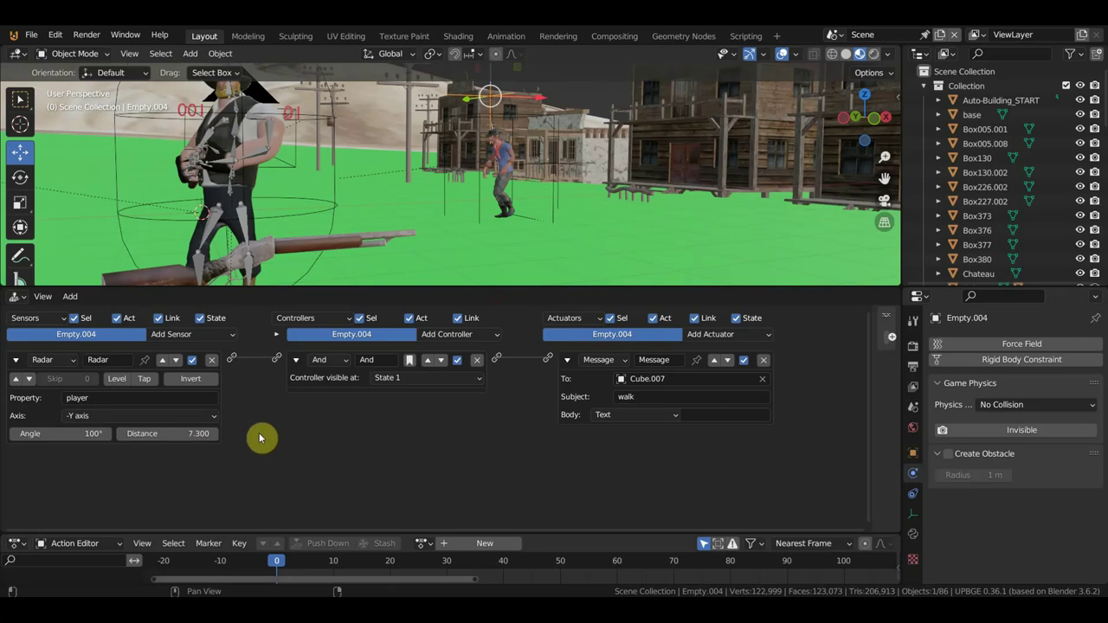
left_click(482, 120)
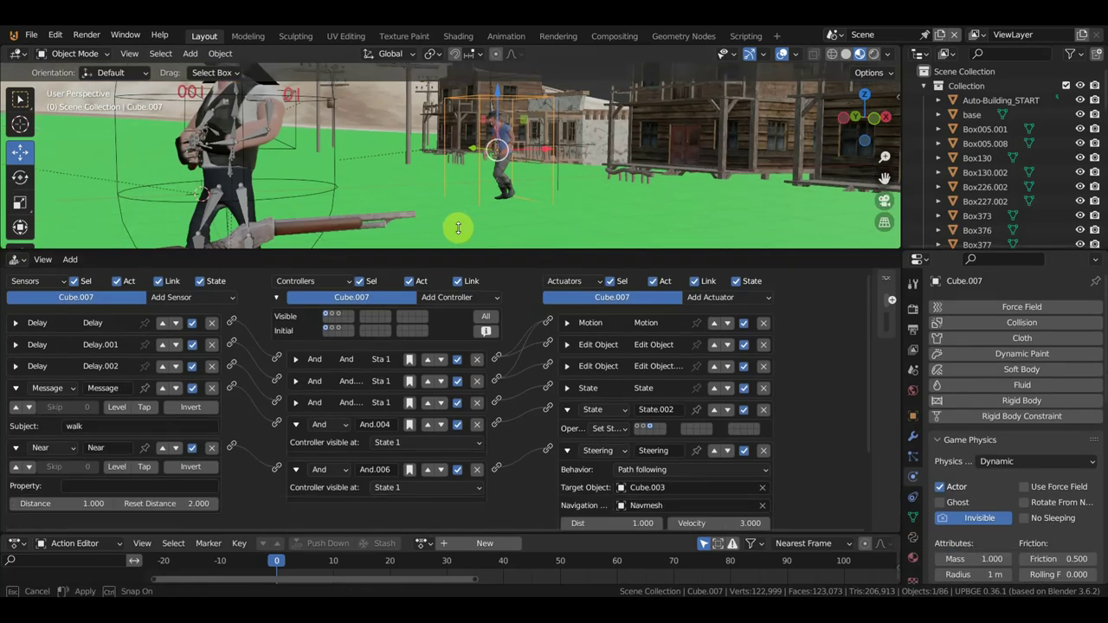
Enlarge the logic editor and drag Near Distance to 7.300, Reset Distance to 5.300
left_click_drag(438, 287, 461, 189)
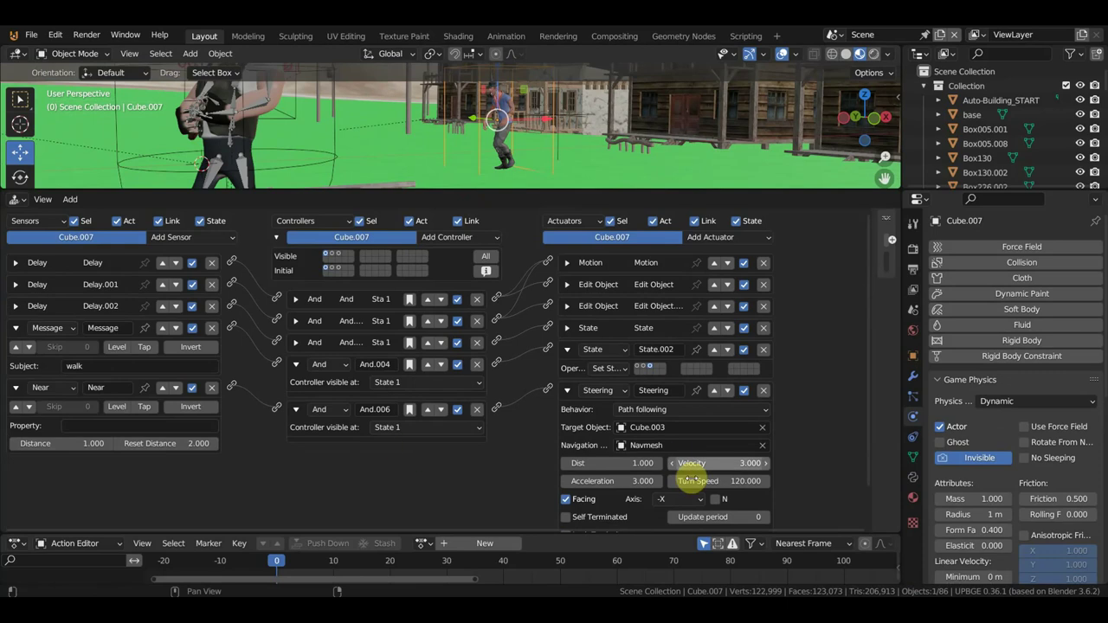
left_click_drag(93, 444, 113, 444)
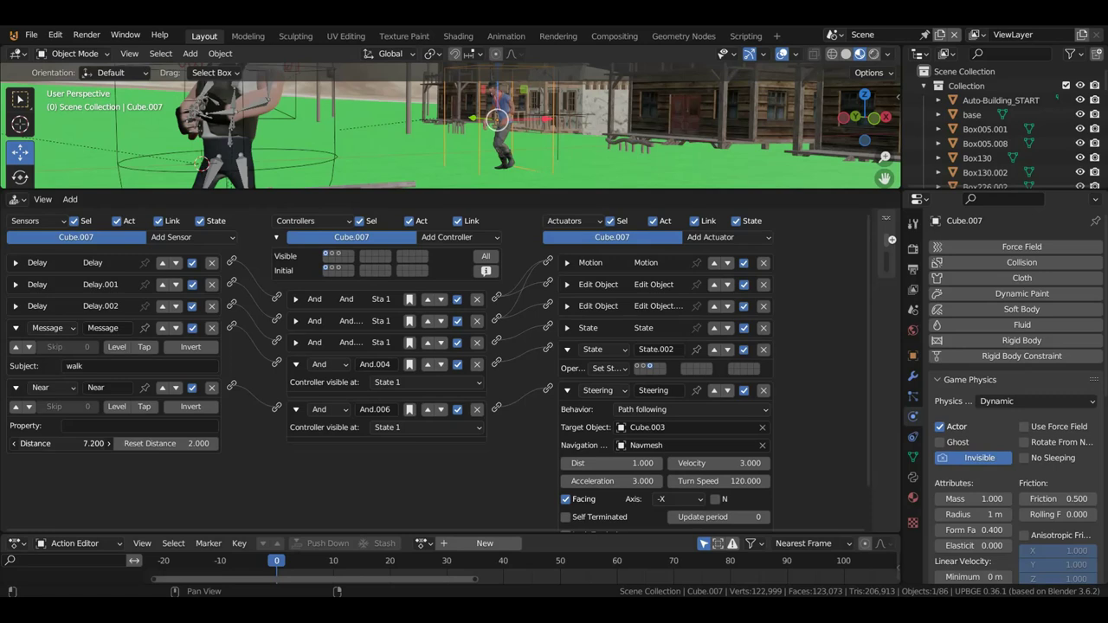
left_click_drag(94, 443, 99, 444)
left_click_drag(178, 443, 203, 444)
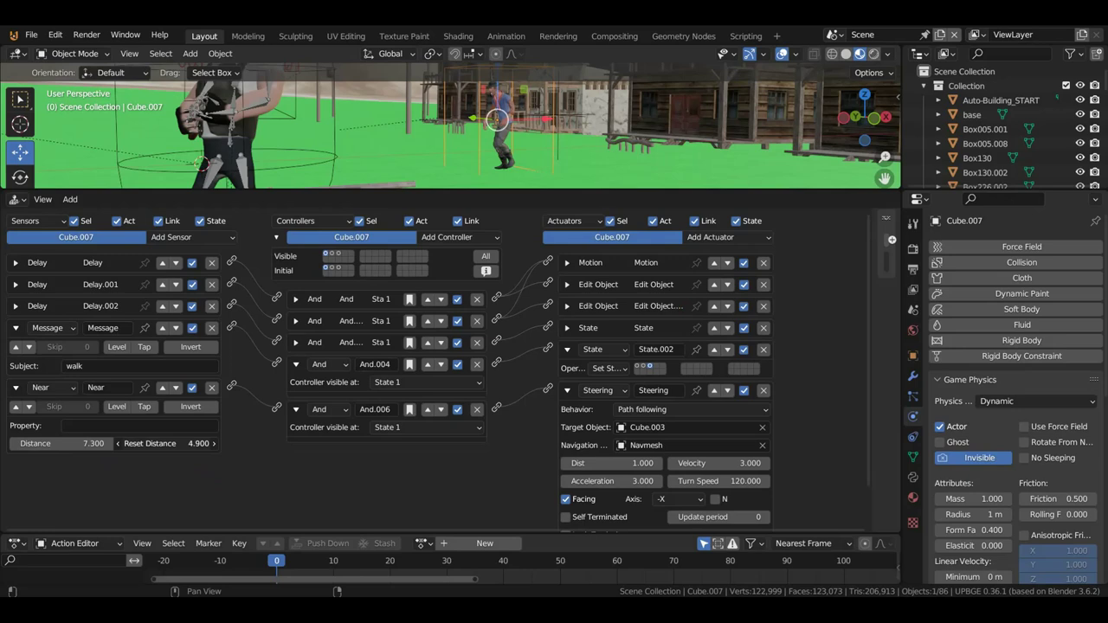
left_click_drag(204, 443, 199, 443)
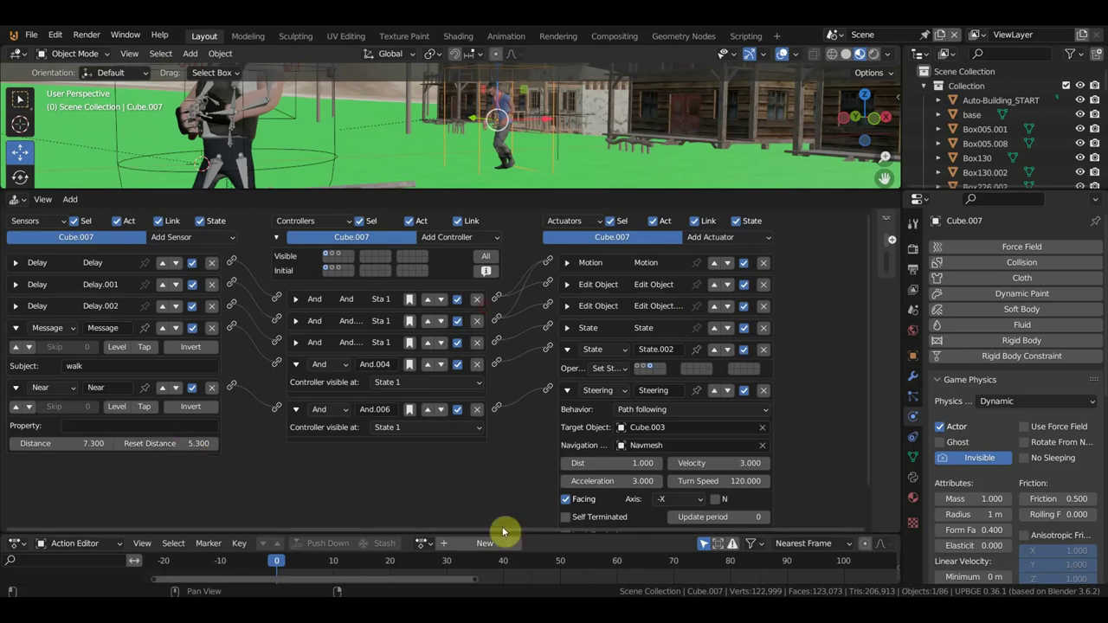
scroll(510, 476, "down", 1)
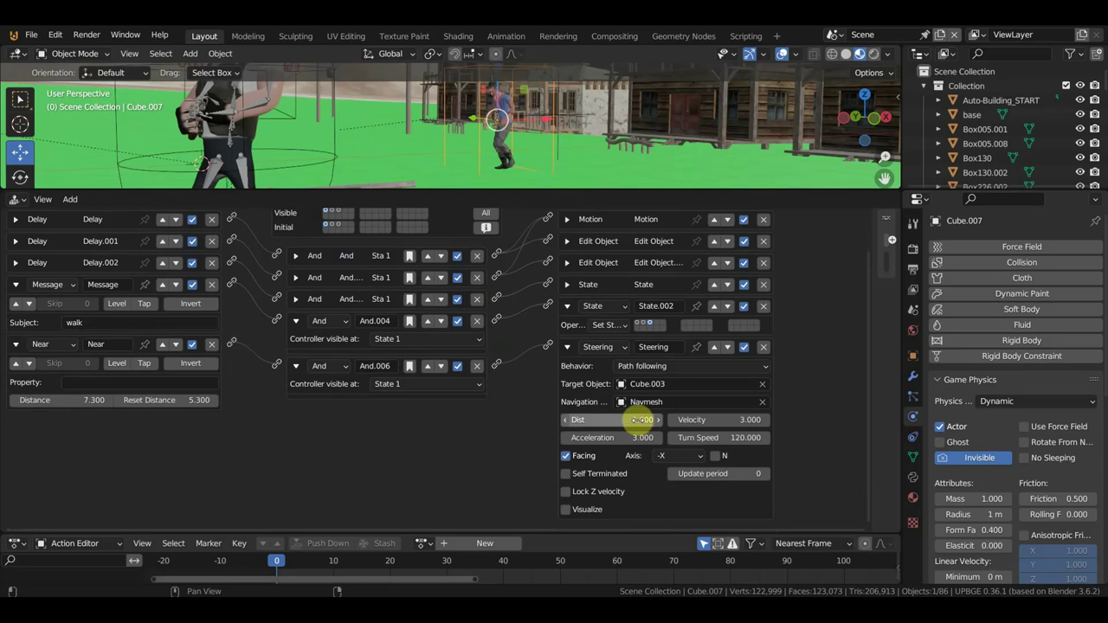
Enter 0.1 for Steering Dist, Velocity and Acceleration, and 100 for Turn Speed
left_click(643, 420)
type("0.1")
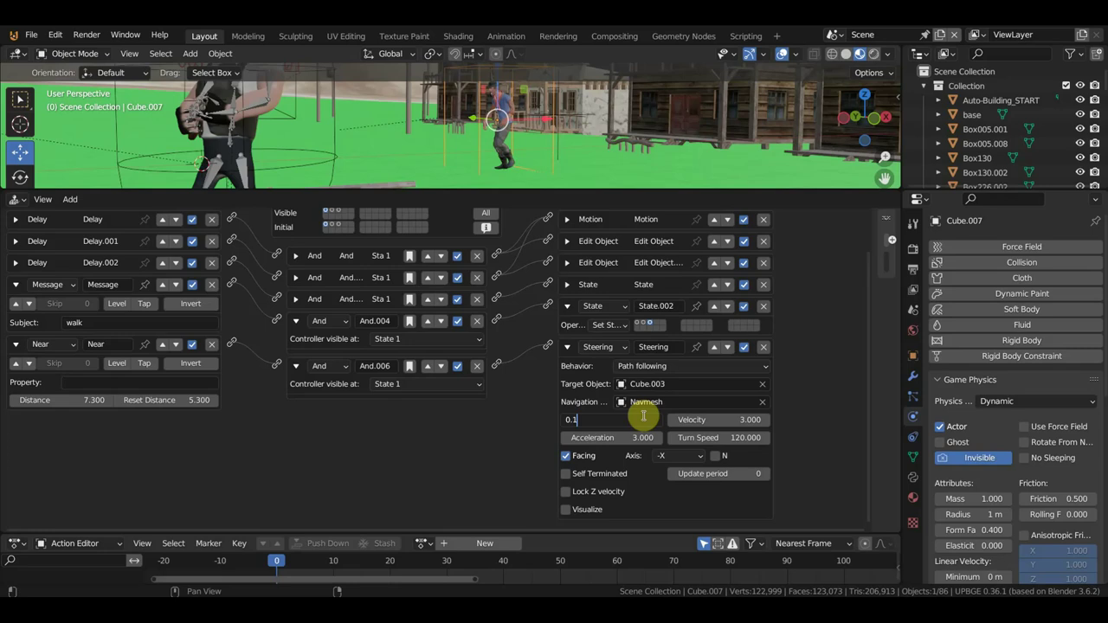
key("Return")
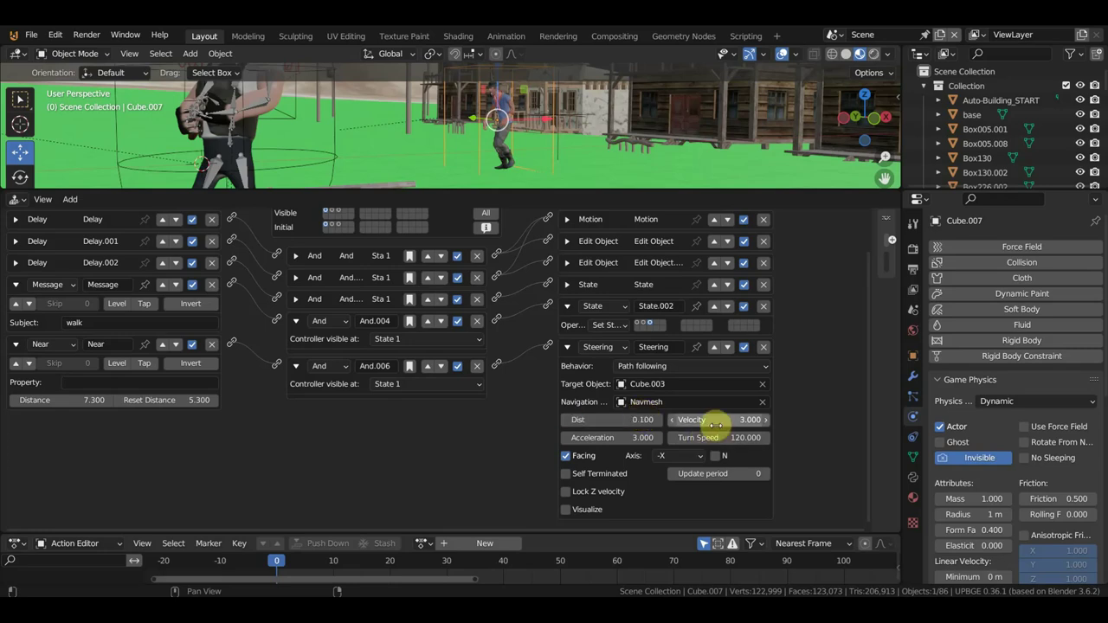
left_click(721, 422)
type("0.1")
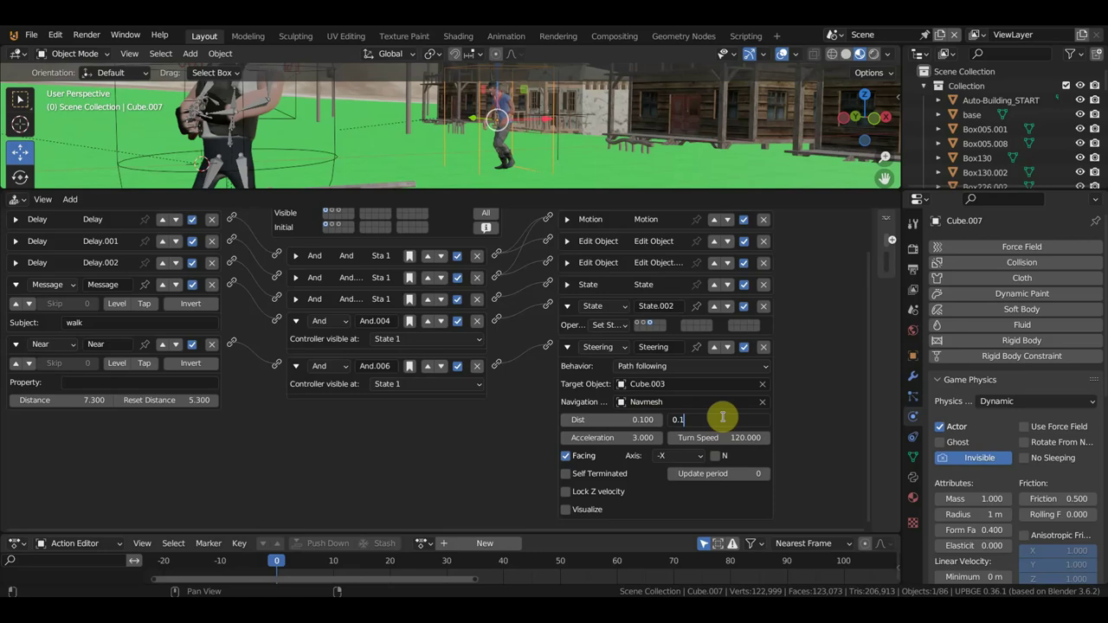
key("Return")
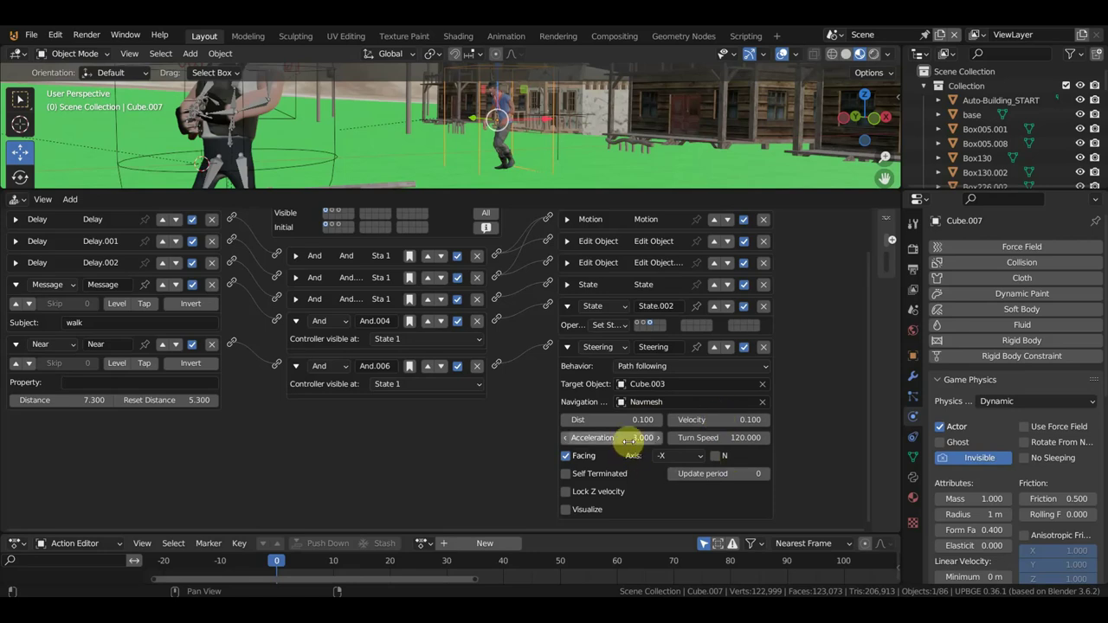
left_click(629, 440)
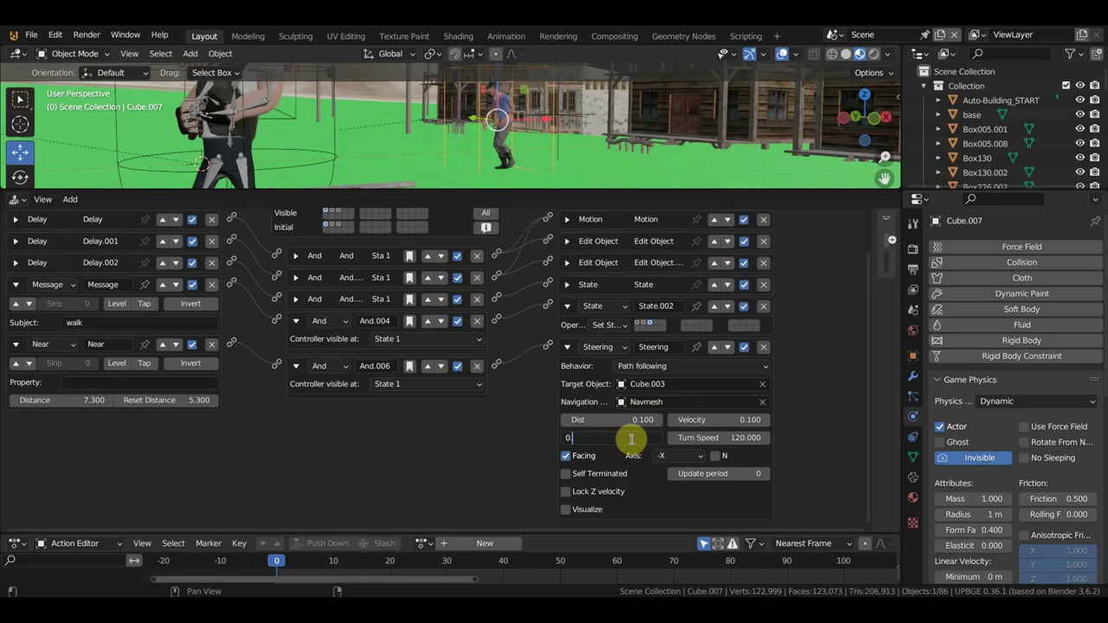
type(".1")
key("Return")
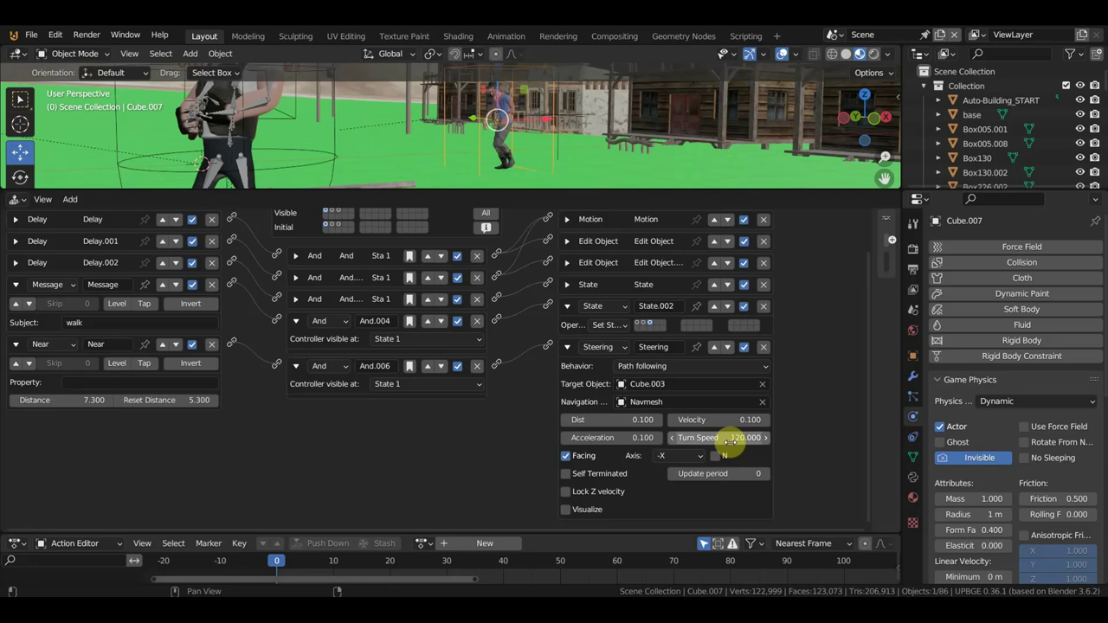
left_click(734, 436)
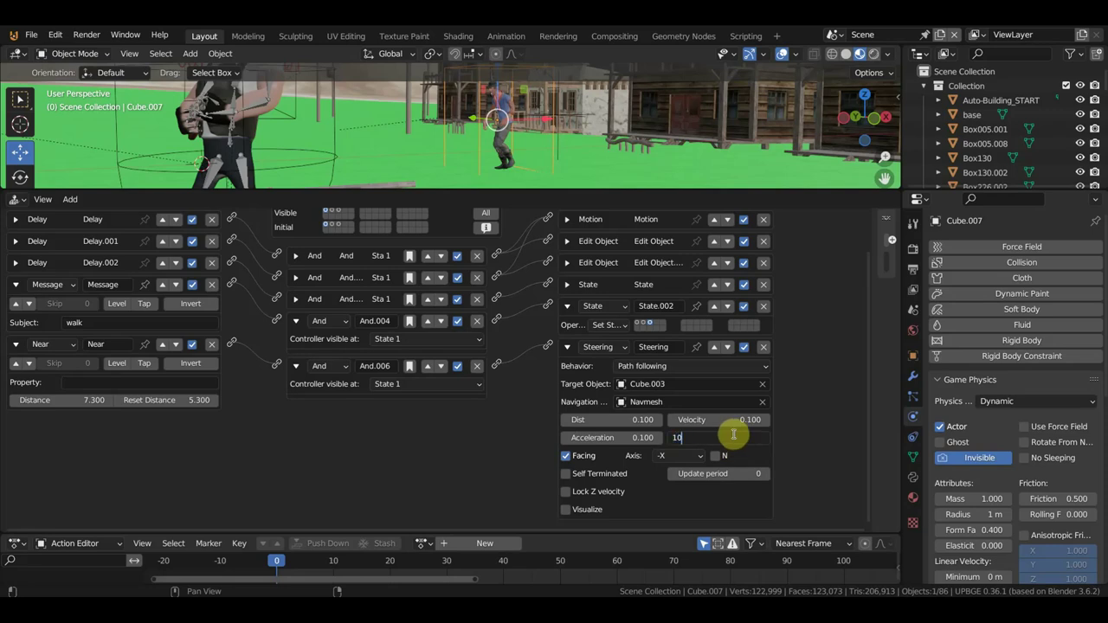
type("0")
key("Return")
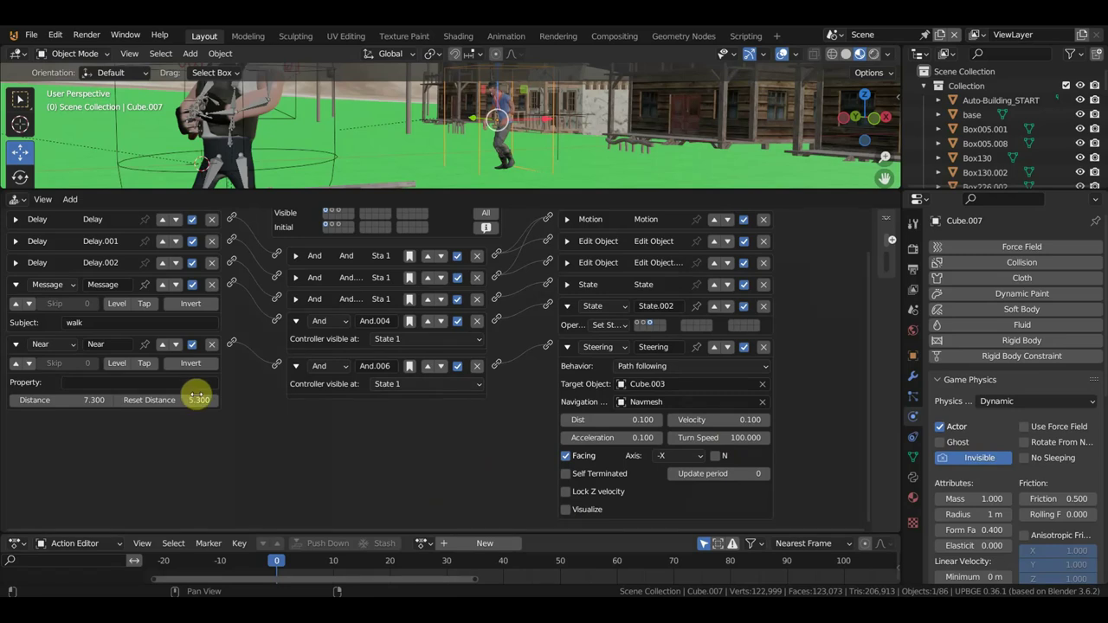
Change And.006 to an Xor controller and set the Near sensor's Property to 'player'
left_click(335, 368)
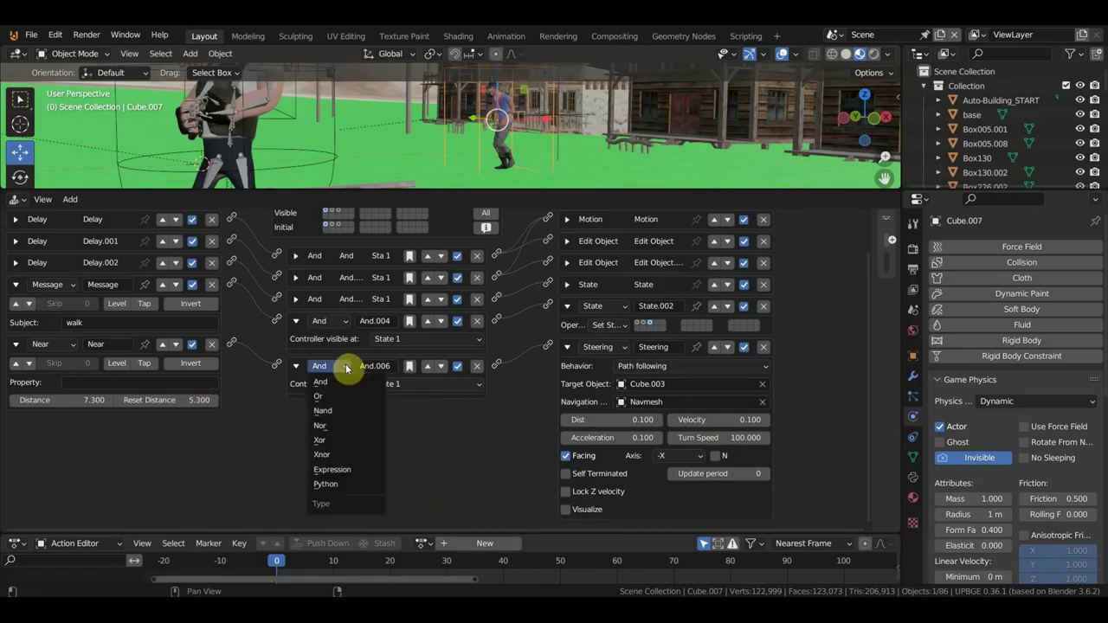
left_click(348, 441)
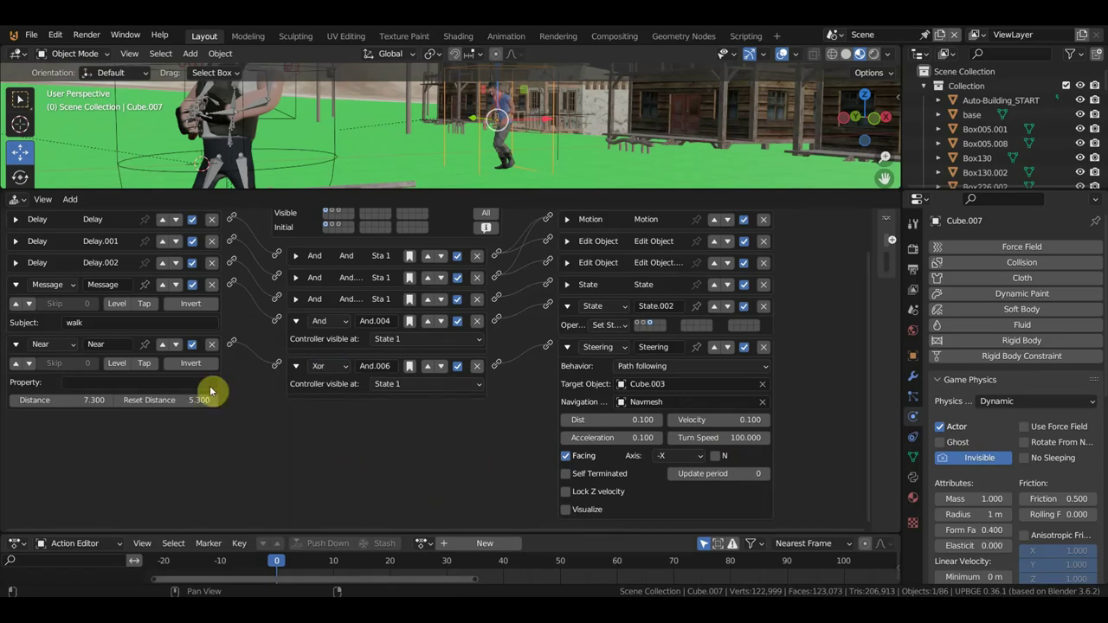
left_click(96, 382)
type("player")
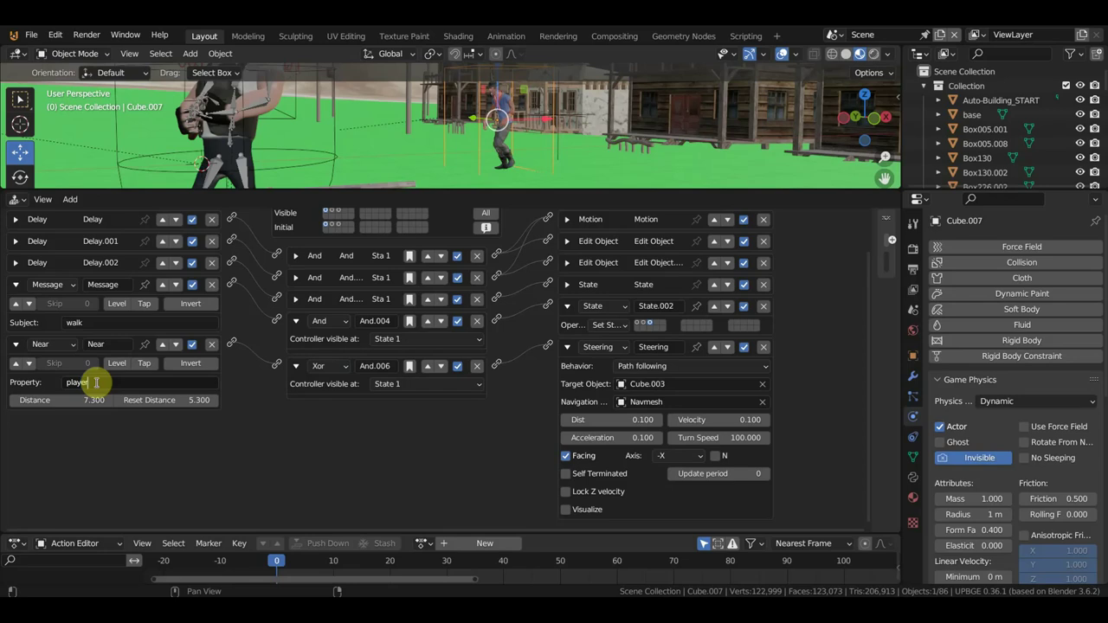
key("Return")
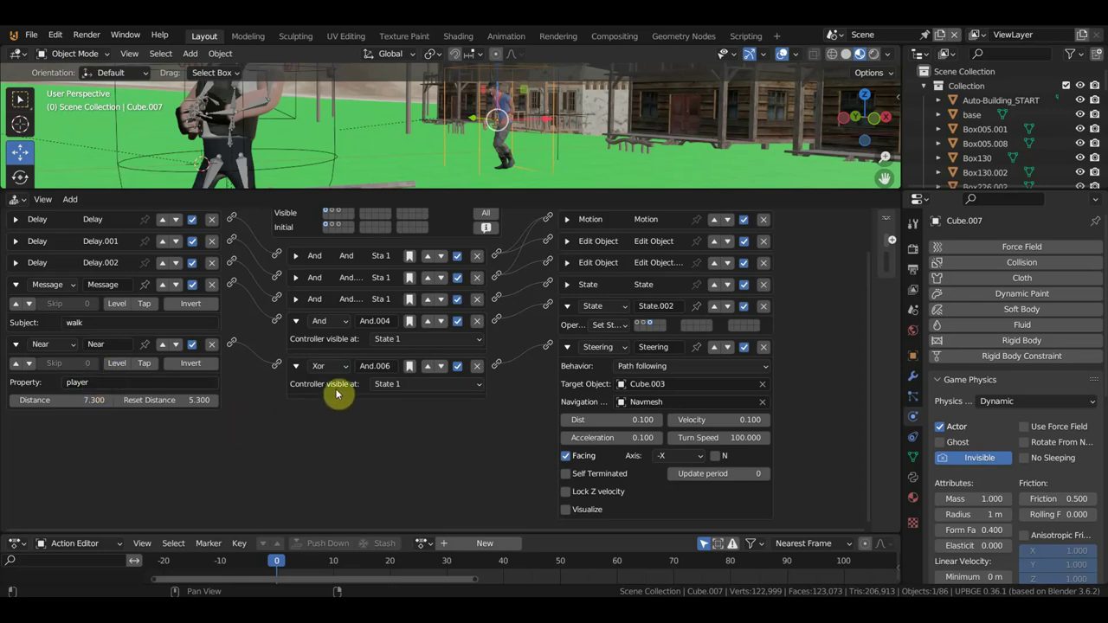
left_click_drag(330, 189, 327, 333)
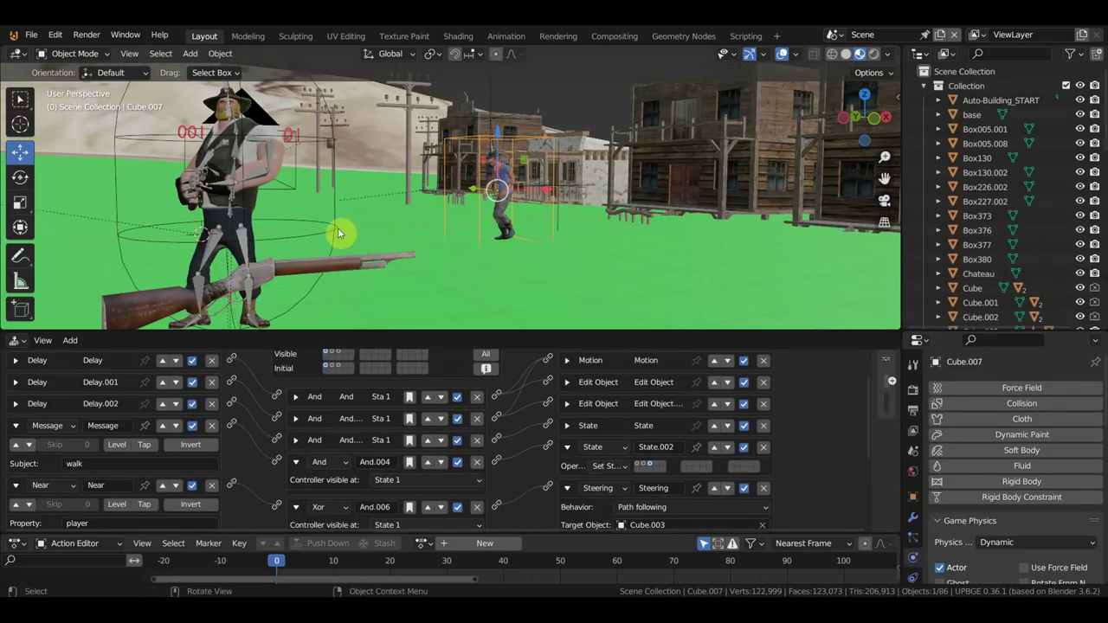
Select the player Cube.003, then the radar object Empty.004, and adjust the editor split
left_click(336, 232)
scroll(982, 558, "down", 3)
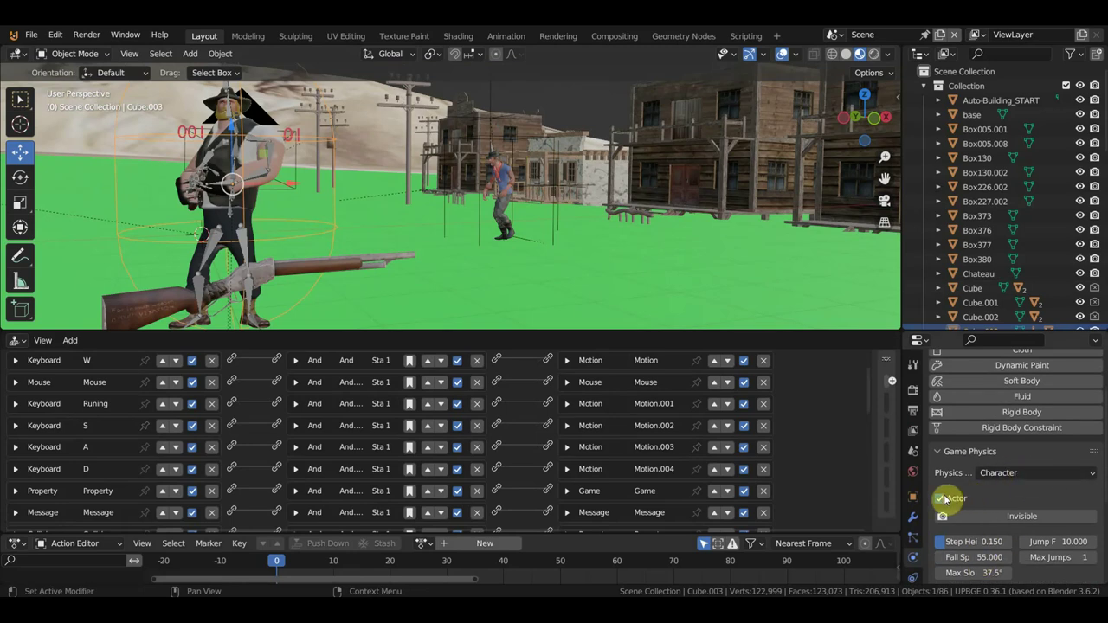
left_click(492, 119)
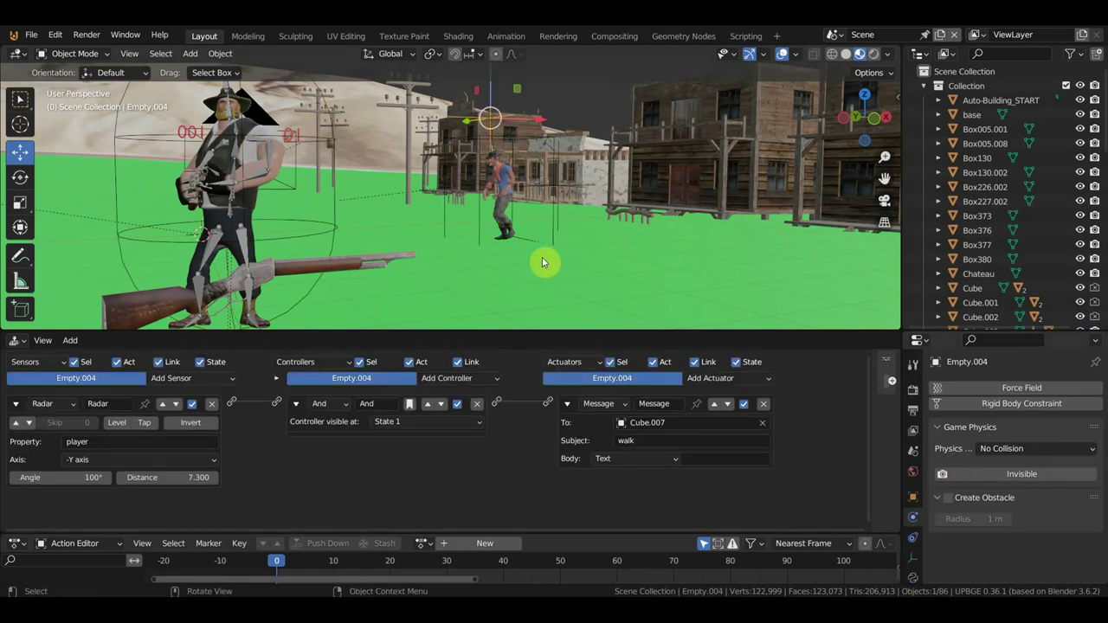
left_click_drag(487, 330, 494, 250)
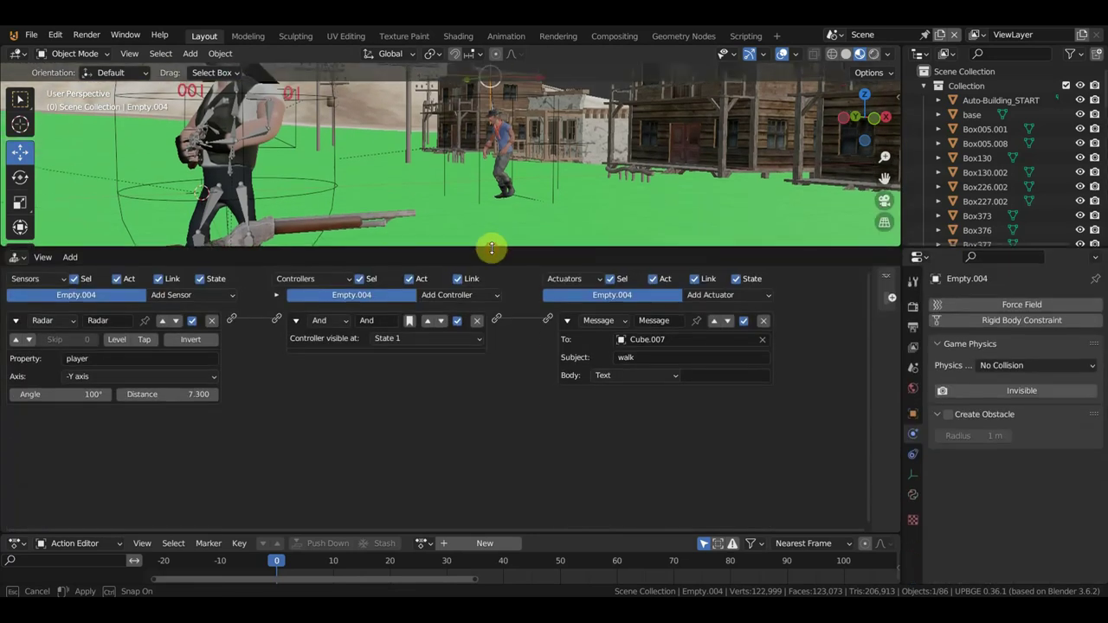
Show the Render Properties with the Game Debug options
left_click(913, 329)
scroll(977, 440, "down", 2)
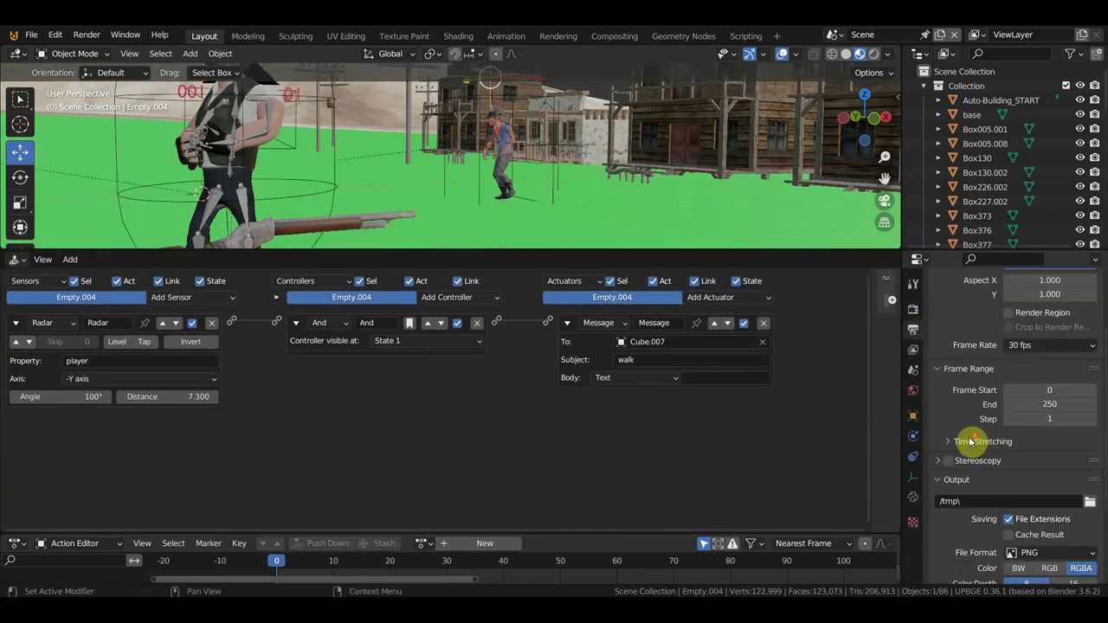
scroll(945, 408, "down", 2)
scroll(940, 403, "down", 1)
left_click(913, 310)
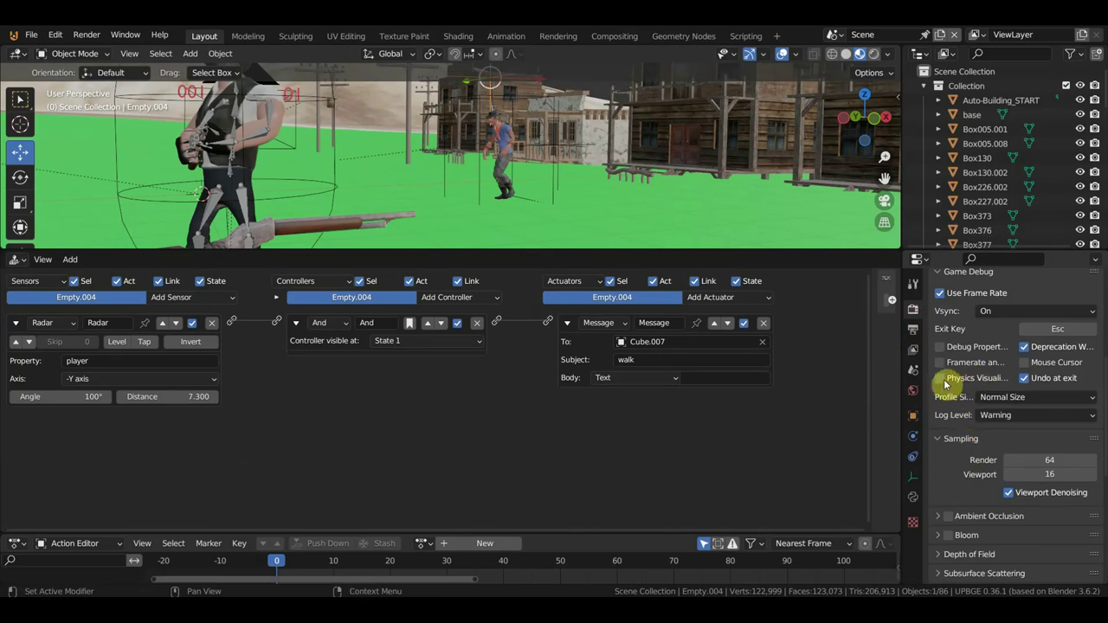
Collapse the Logic Editor and zoom out so the 3D town view fills the workspace
left_click_drag(777, 251, 794, 519)
scroll(676, 402, "down", 3)
mouse_move(676, 401)
middle_mouse_down()
mouse_move(662, 385)
mouse_move(586, 383)
mouse_move(594, 366)
middle_mouse_up()
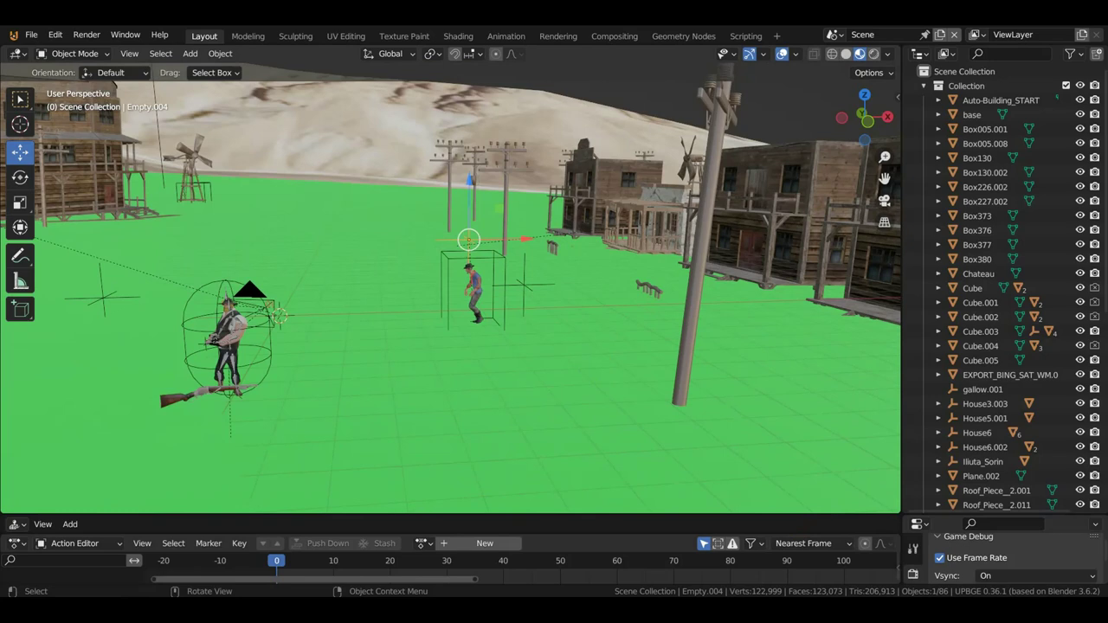
Play-test the enemy chase with P, stop it with Esc, and enlarge the Logic Editor
key("p")
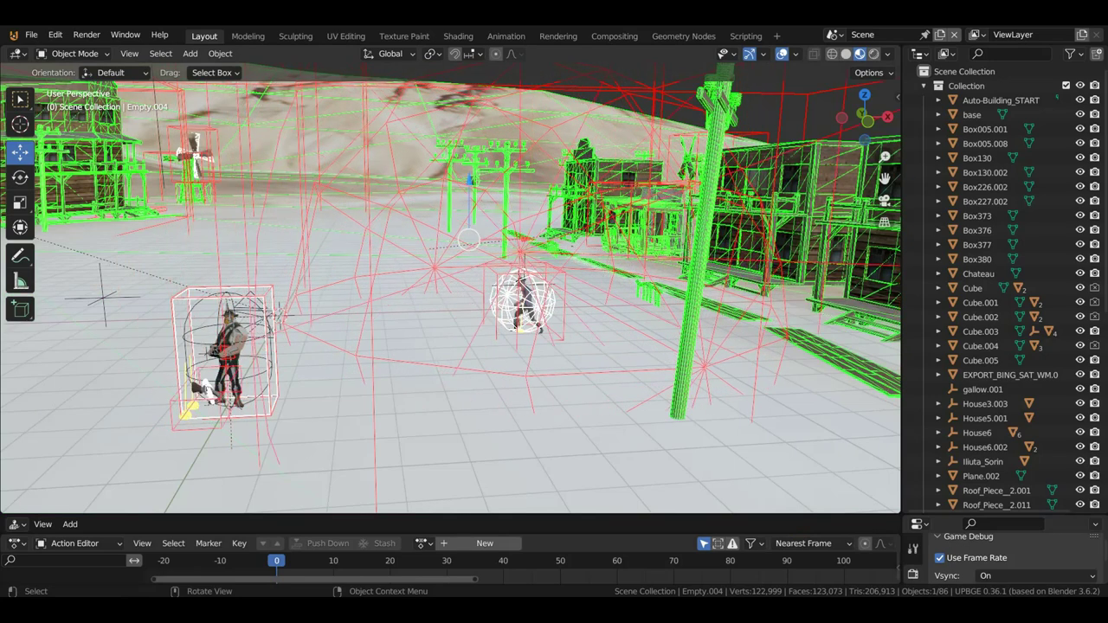
key("Escape")
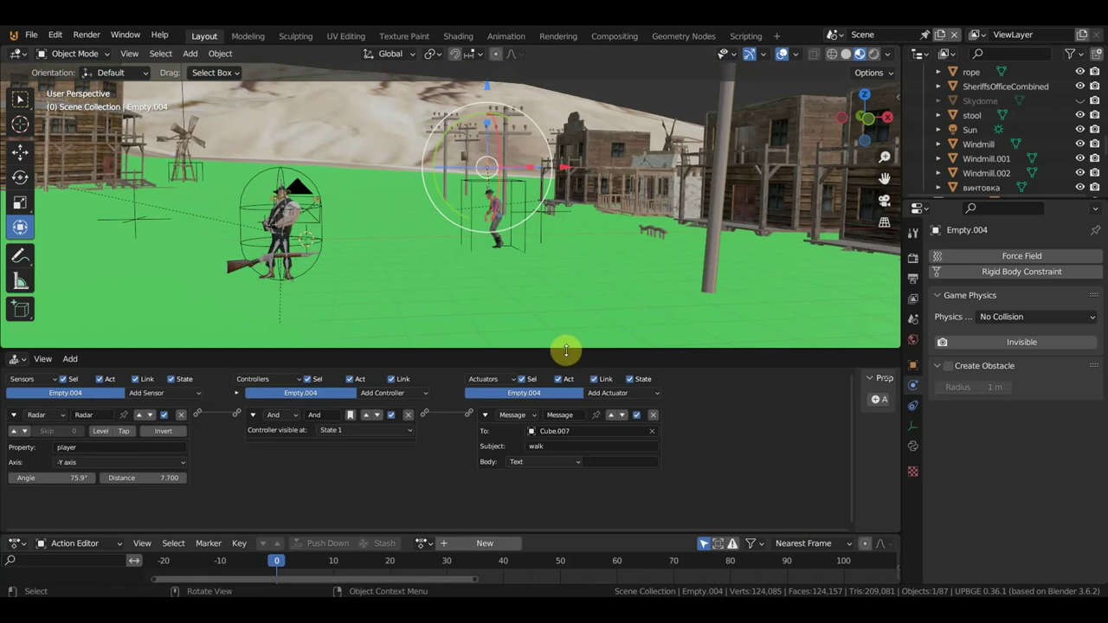
left_click_drag(568, 348, 601, 216)
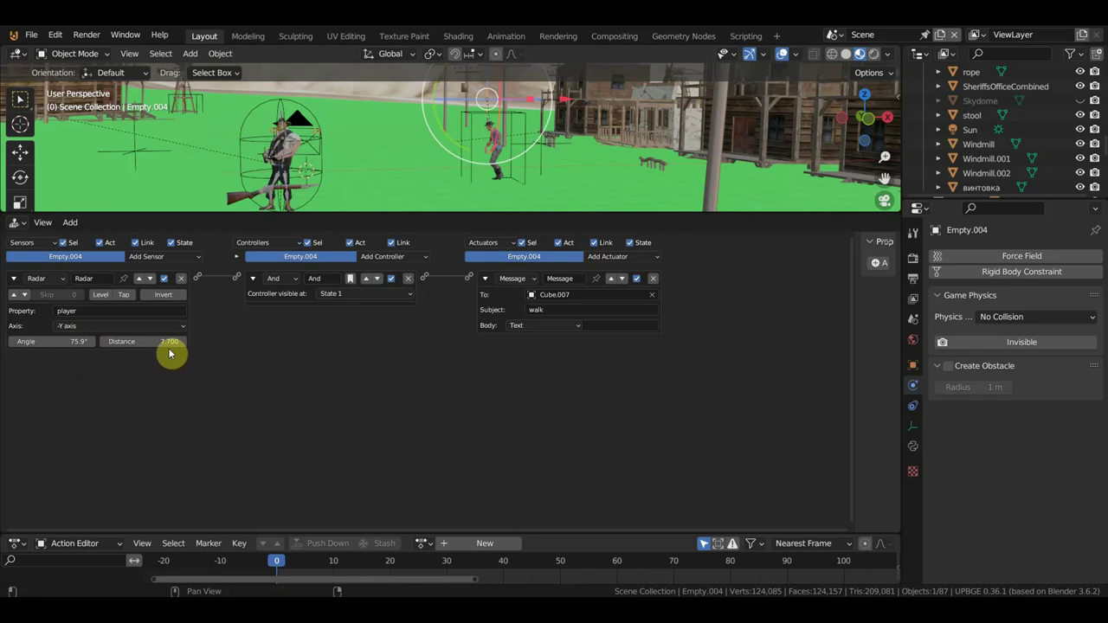
left_click(474, 118)
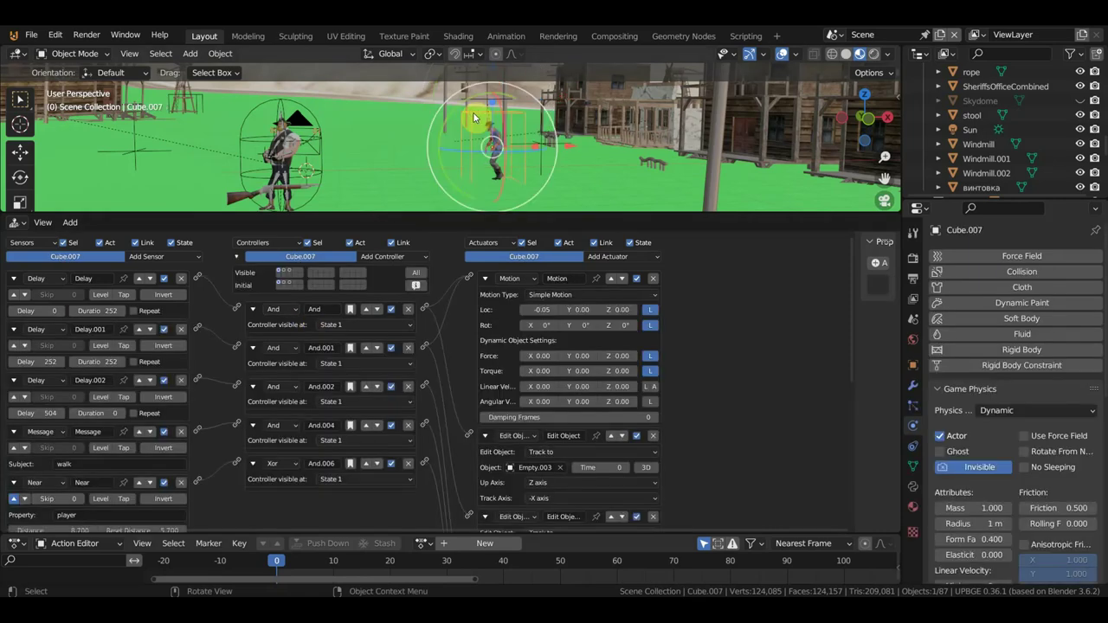
scroll(735, 323, "down", 5)
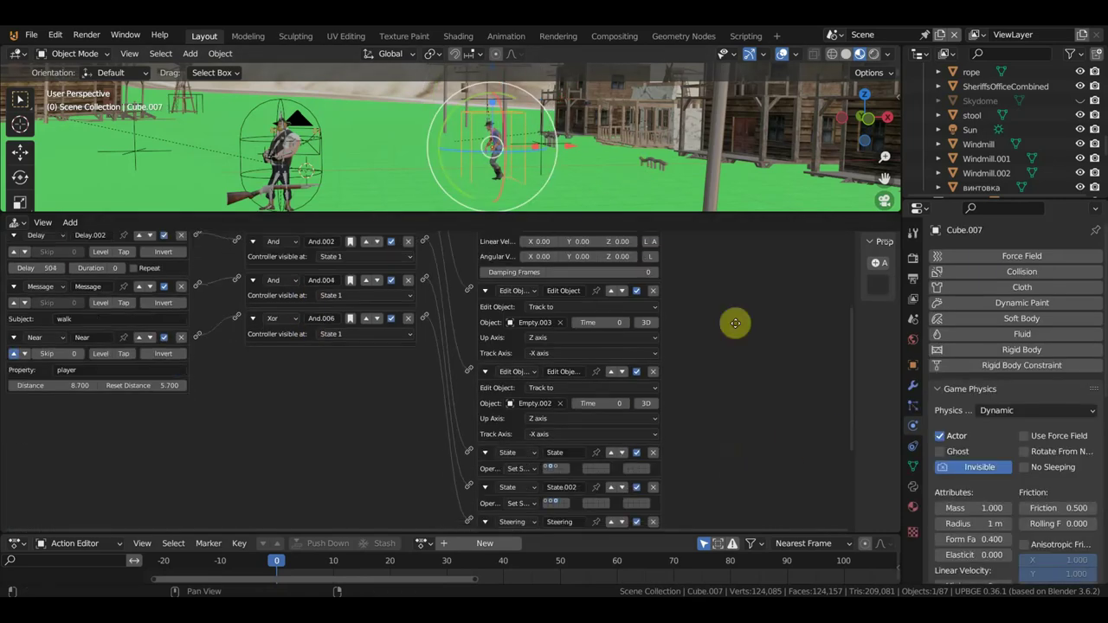
scroll(735, 323, "down", 4)
scroll(695, 476, "down", 1)
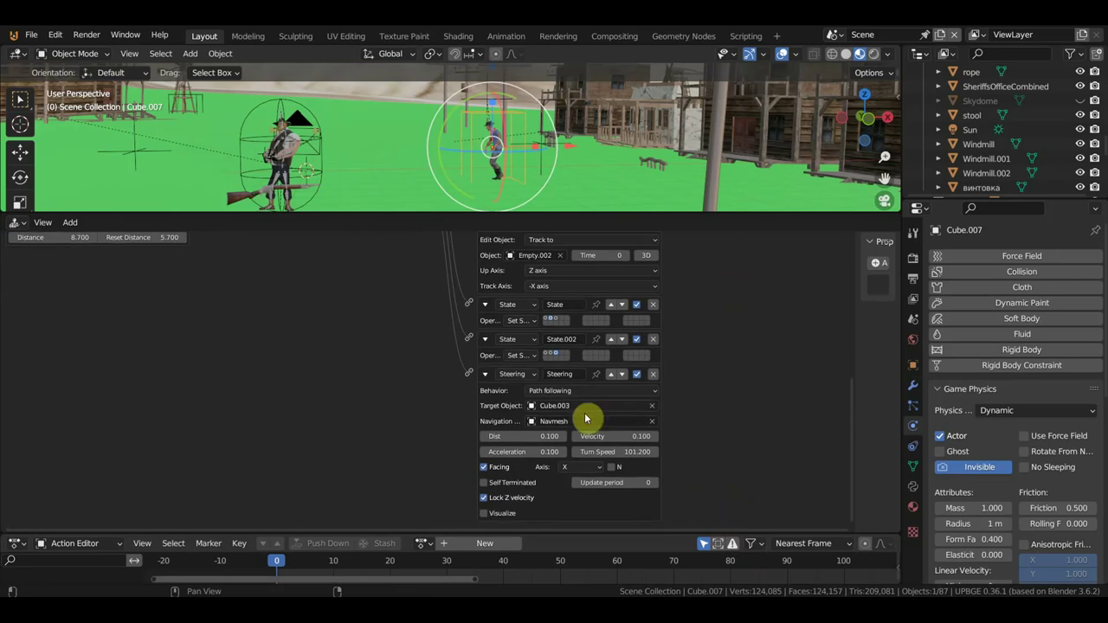
scroll(285, 470, "up", 3)
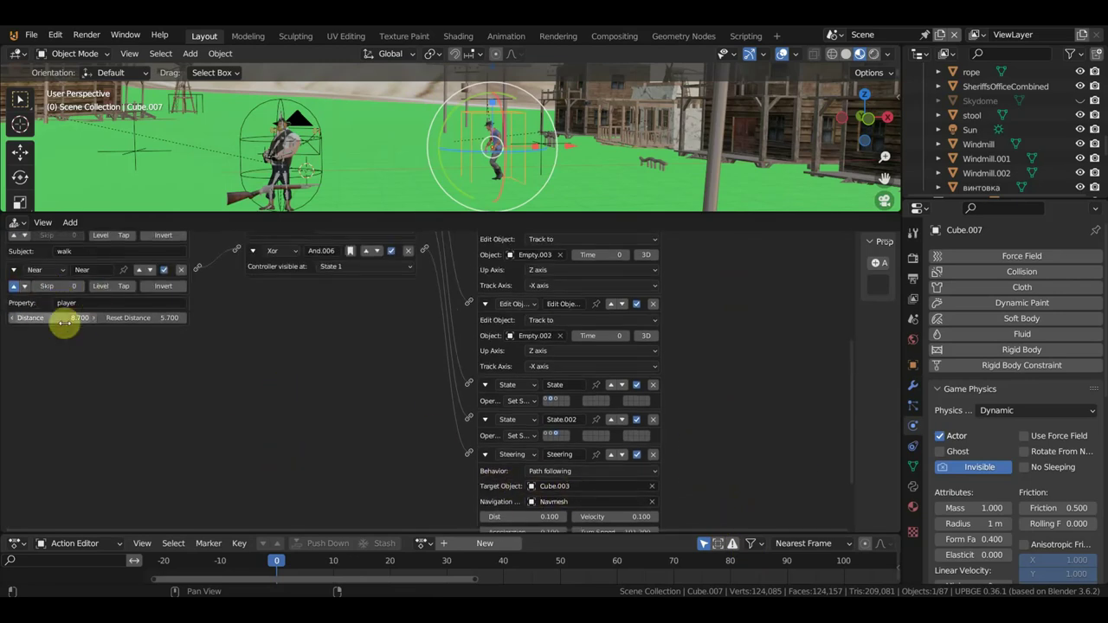
scroll(83, 332, "up", 1)
scroll(83, 332, "up", 1)
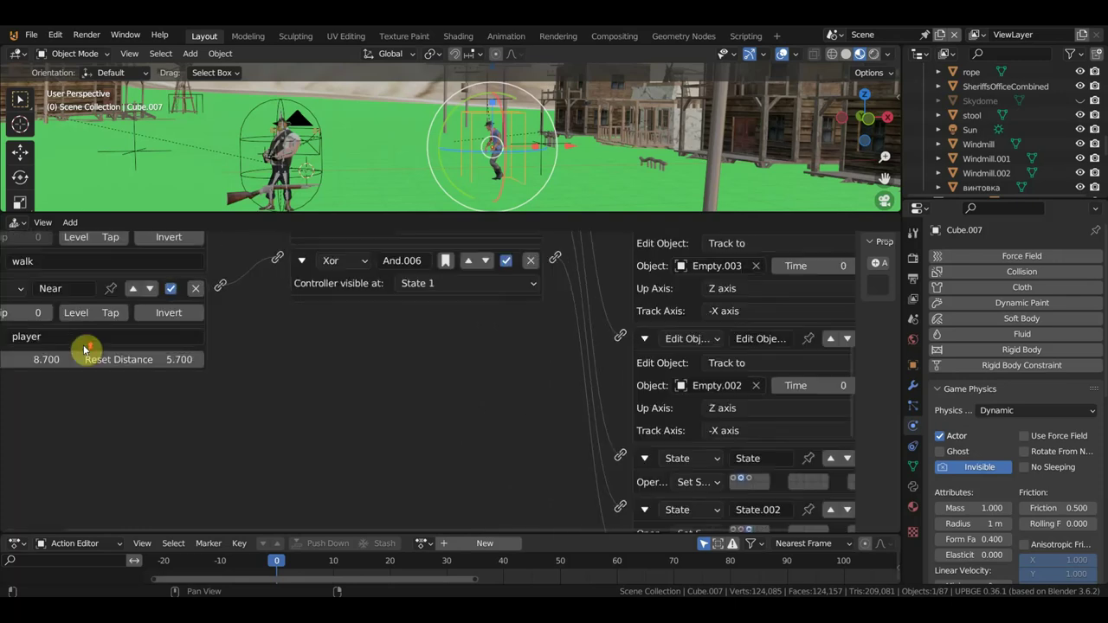
middle_click_drag(50, 378, 140, 442)
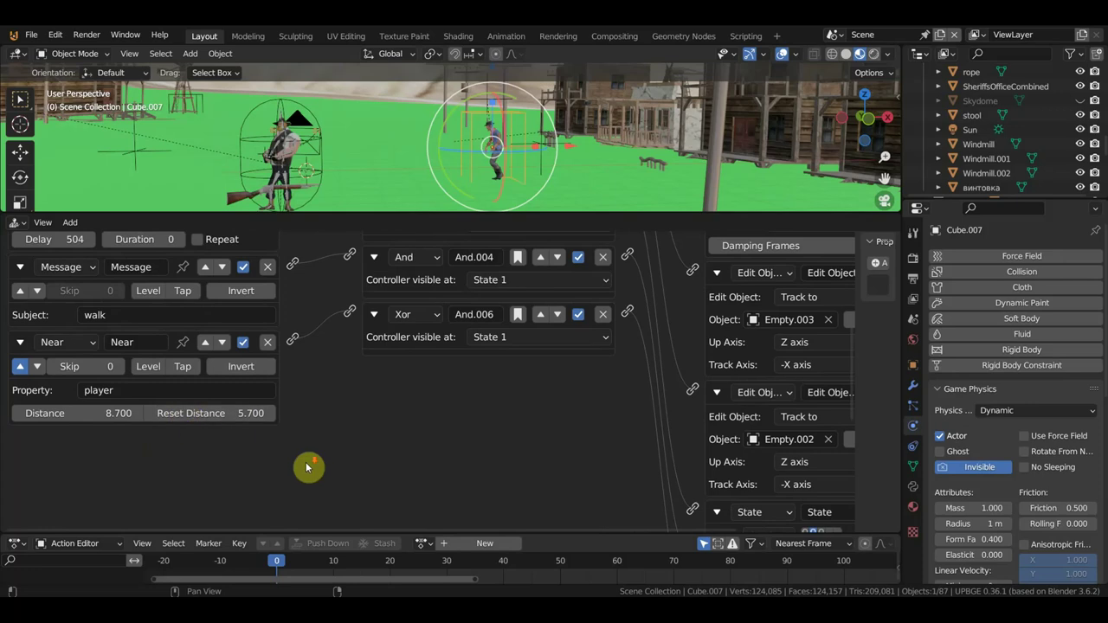
scroll(307, 465, "down", 1)
middle_click_drag(396, 488, 278, 239)
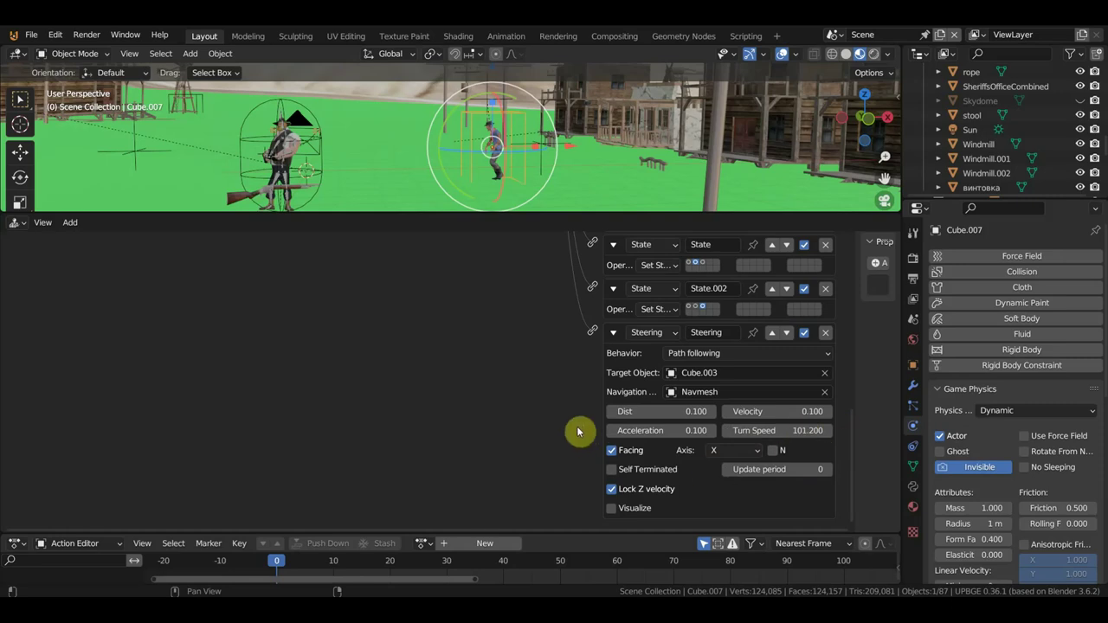
scroll(463, 346, "up", 4)
scroll(487, 338, "up", 5)
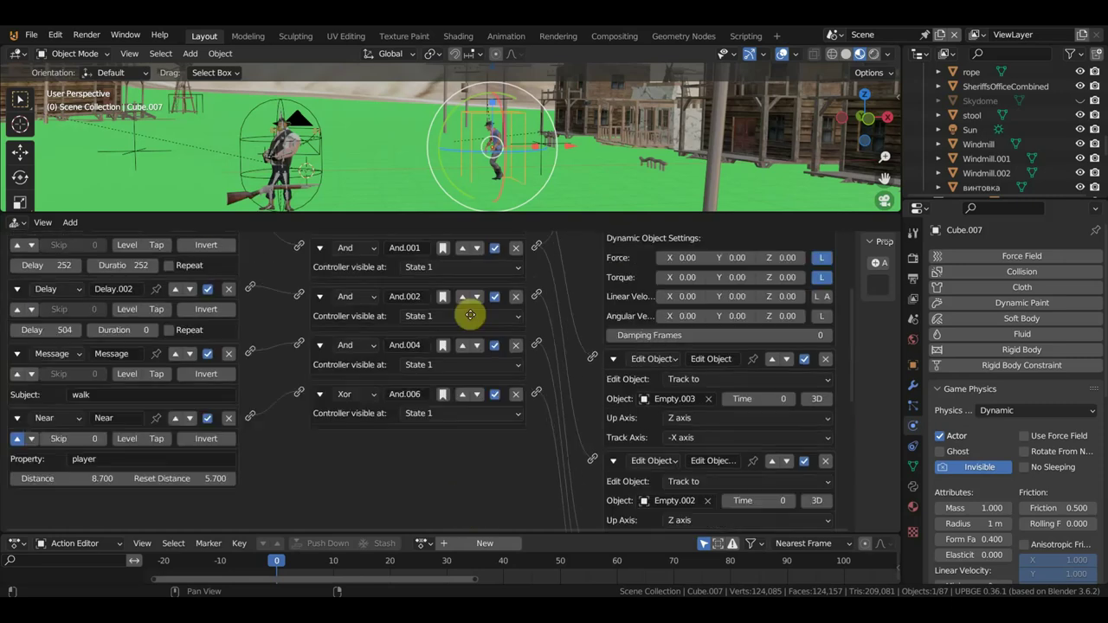
scroll(470, 302, "up", 4)
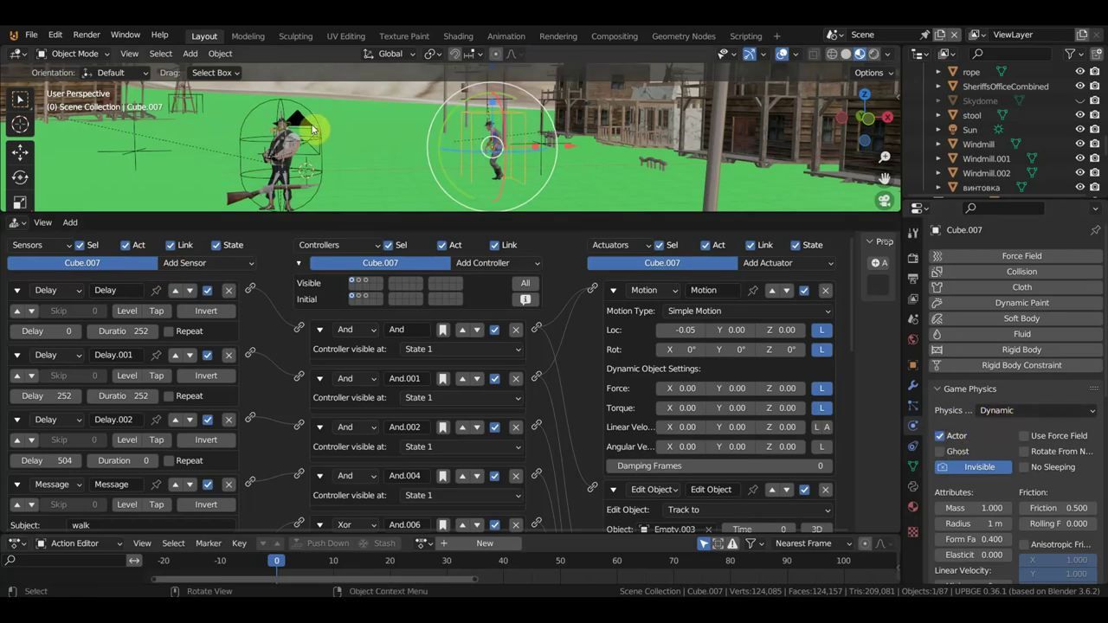
Select the player Cube.003 and tick Actor in its Physics properties
left_click(301, 104)
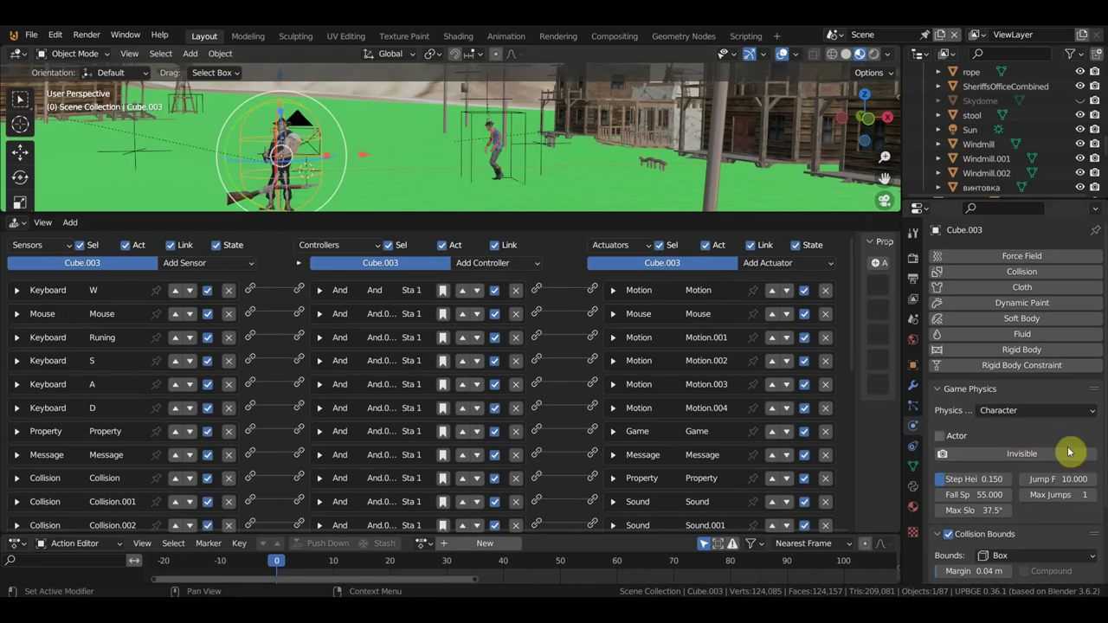
middle_click_drag(390, 185, 343, 181)
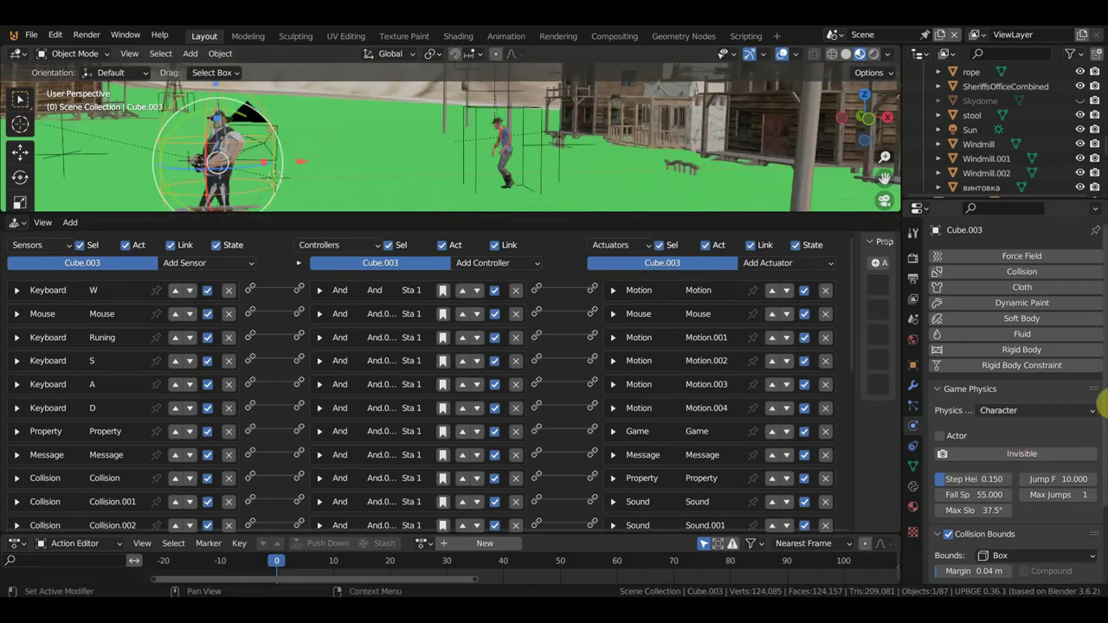
left_click(939, 437)
middle_click_drag(438, 114, 429, 148)
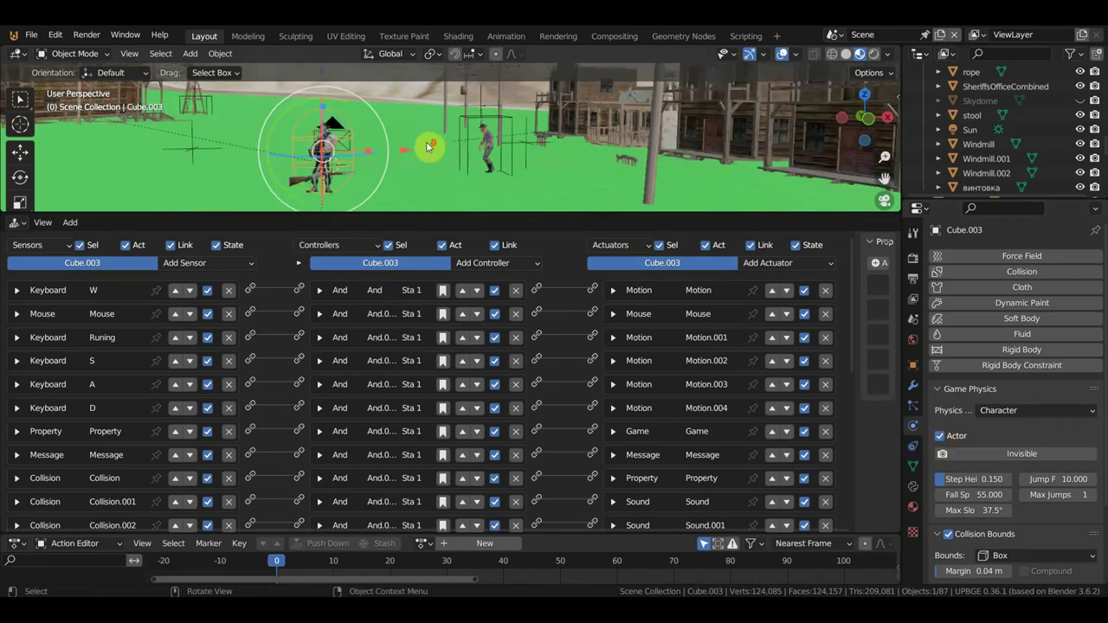
Enlarge the 3D viewport and play-test the chase, stopping with Esc
left_click_drag(483, 213, 504, 468)
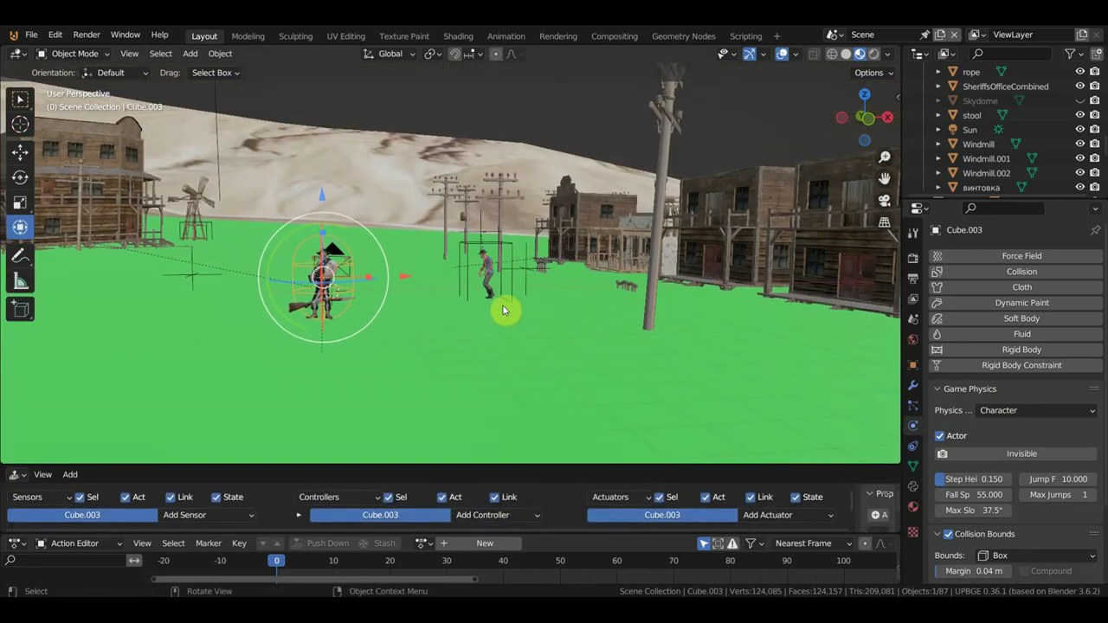
mouse_move(503, 305)
middle_mouse_down()
mouse_move(522, 323)
mouse_move(510, 326)
middle_mouse_up()
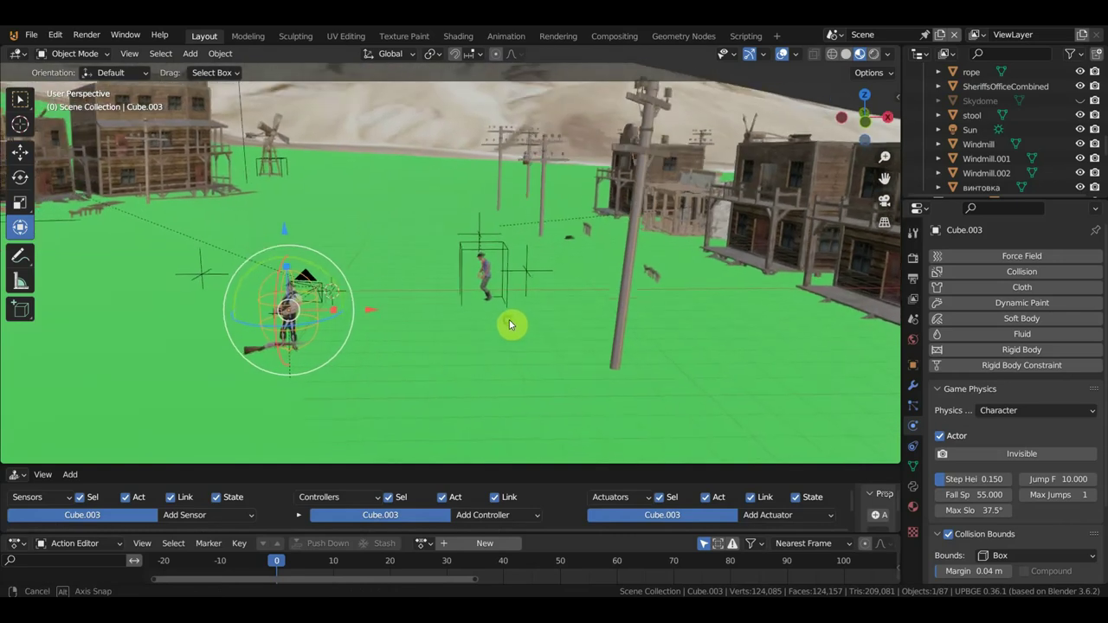
key("p")
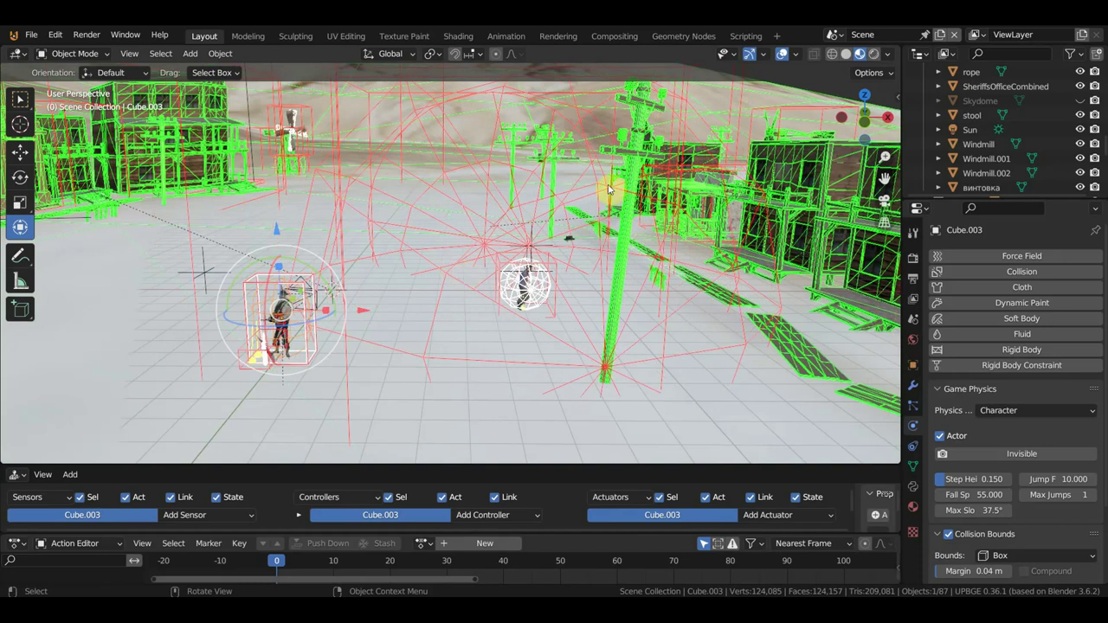
key("Escape")
scroll(976, 487, "down", 3)
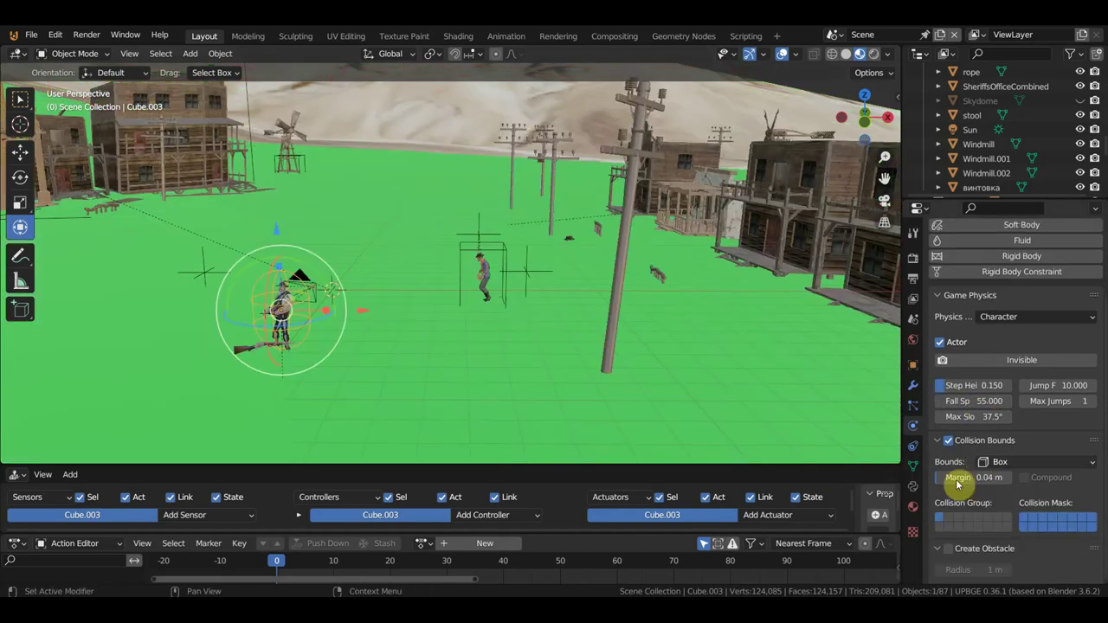
Step through Output and View Layer to the Render tab's Game Debug options
left_click(912, 279)
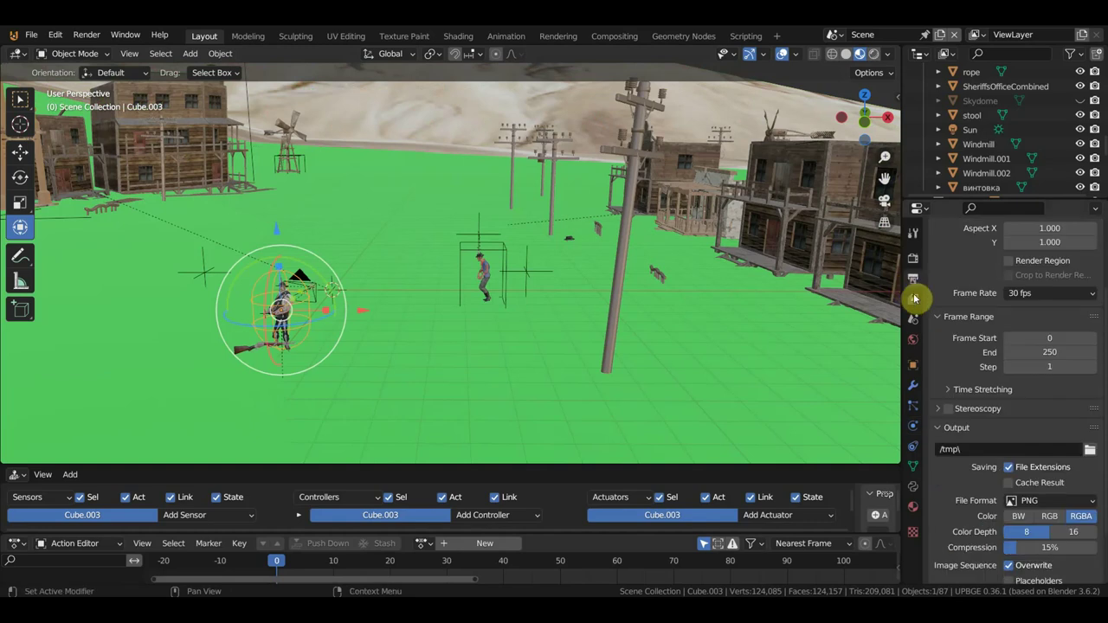
left_click(916, 298)
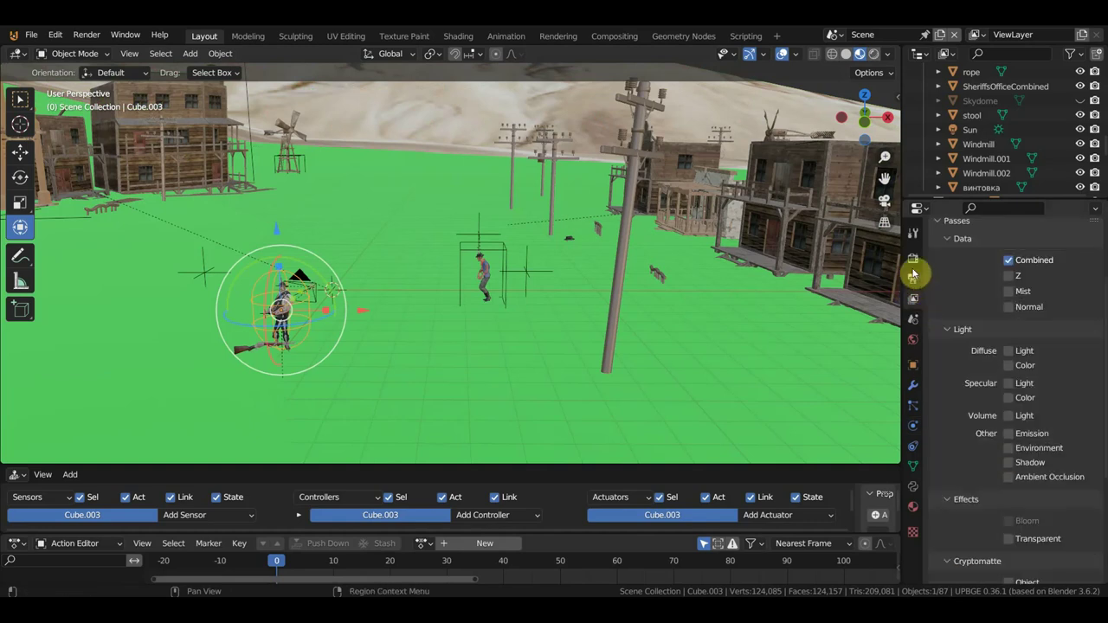
left_click(913, 260)
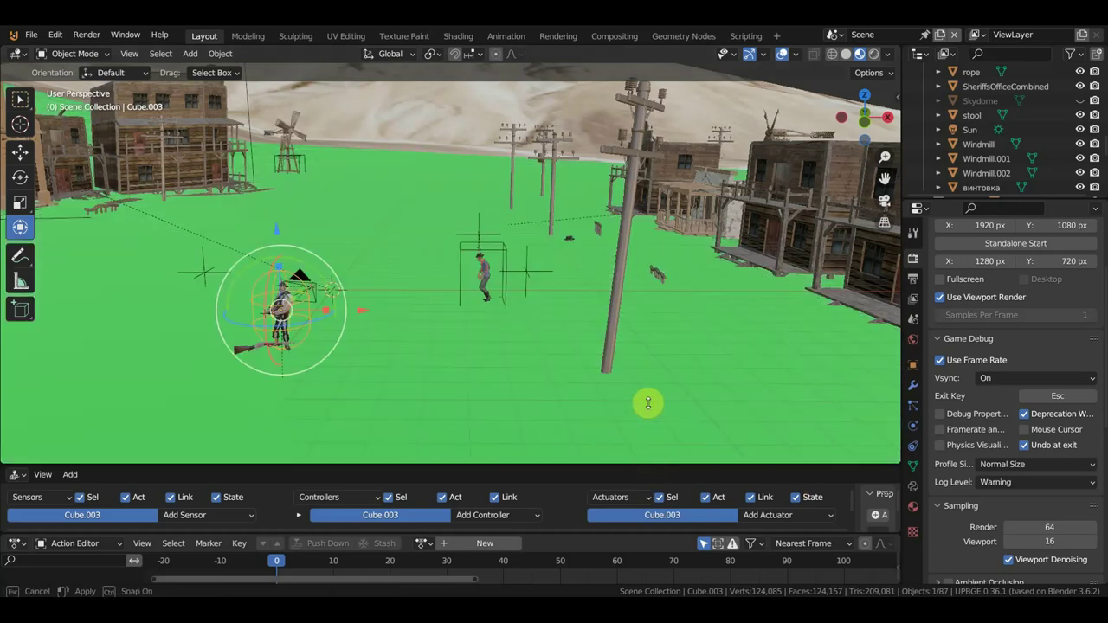
Enlarge the Logic Editor, select enemy Cube.007, and set its Steering Facing Axis to -X
left_click_drag(650, 469, 648, 145)
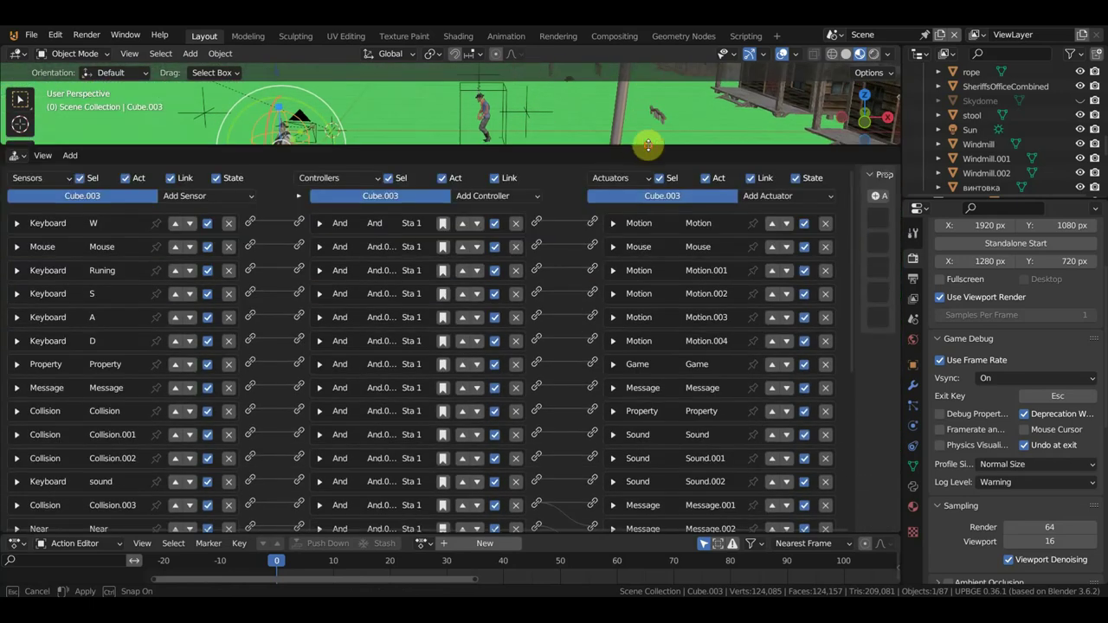
left_click(507, 96)
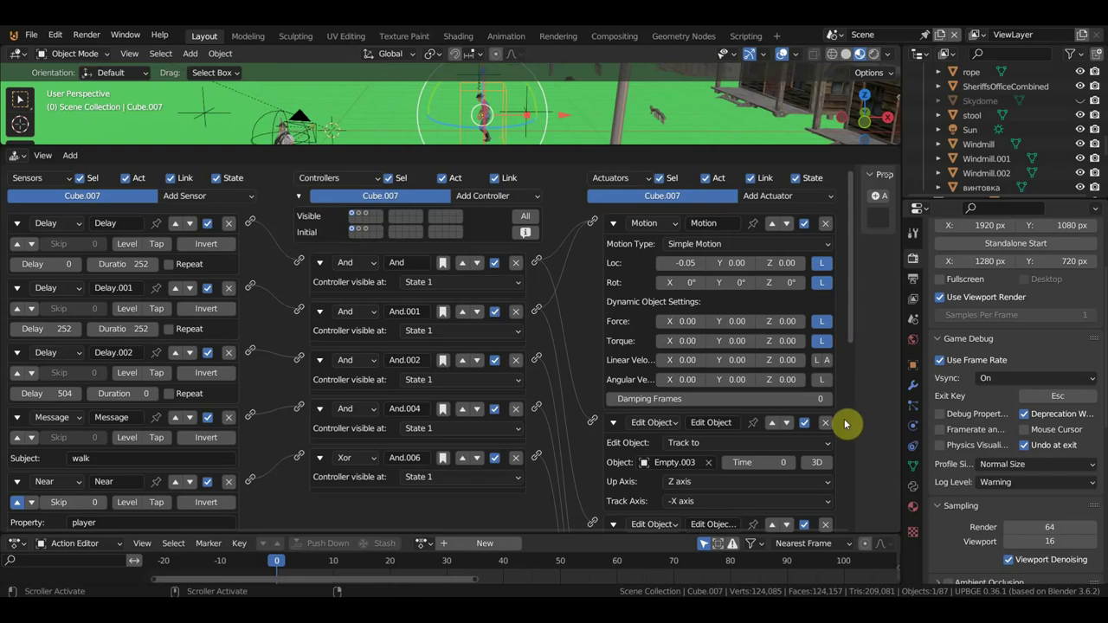
mouse_move(848, 421)
middle_mouse_down()
mouse_move(833, 234)
mouse_move(811, 185)
middle_mouse_up()
left_click(753, 450)
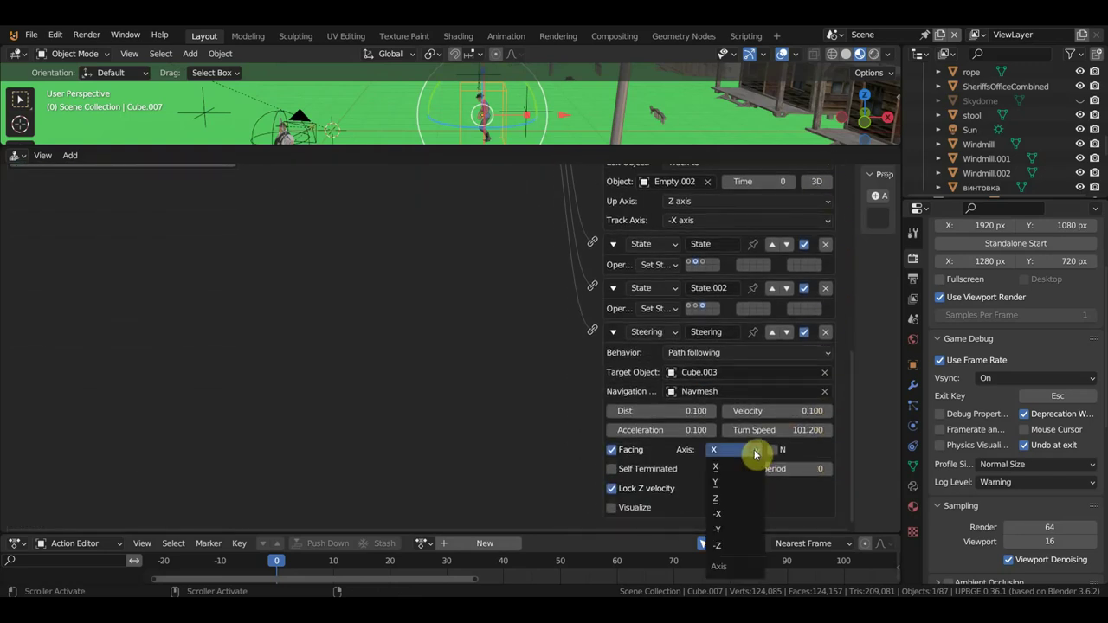
left_click(734, 517)
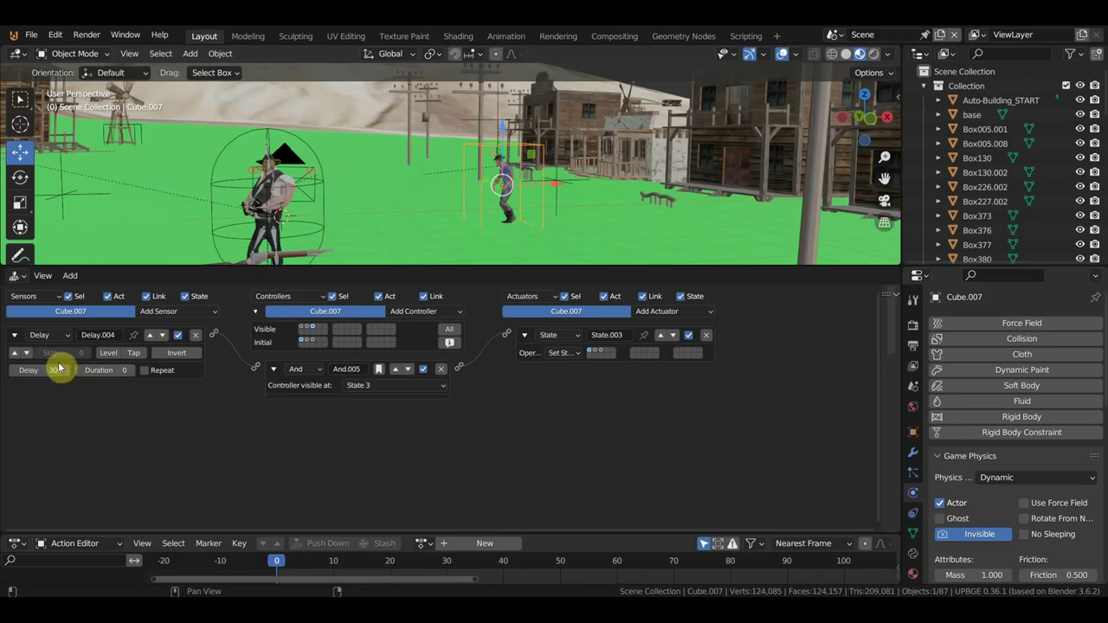
Enter a delay of 300 in Cube.007's Delay.004 sensor
type("0")
key("Return")
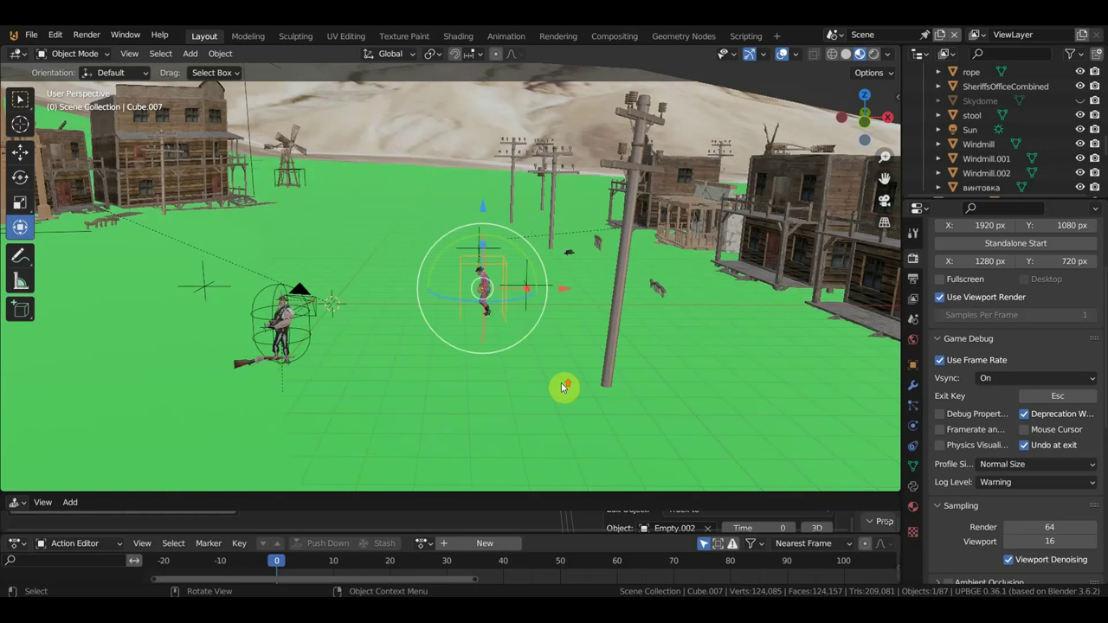
Orbit the view down toward the enemy cowboy and the player character
middle_click_drag(558, 385, 614, 358)
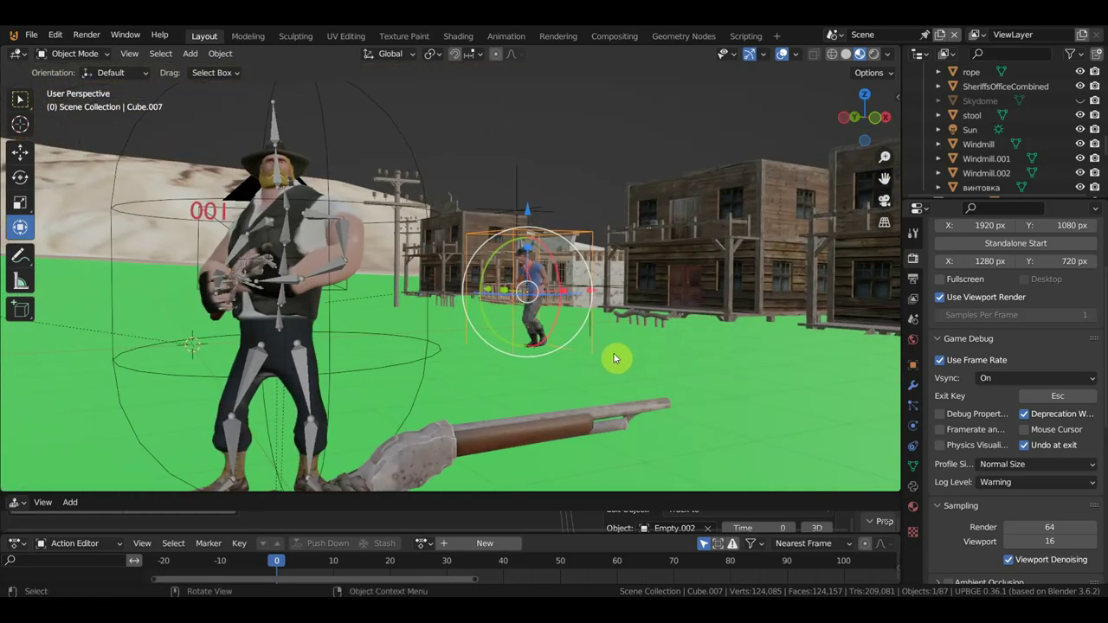